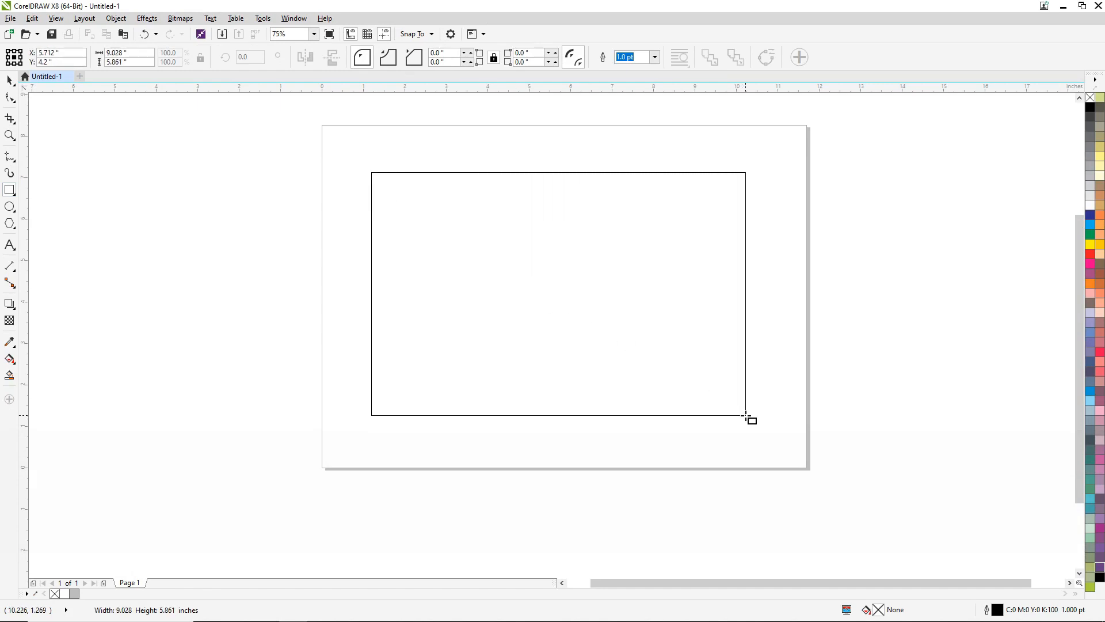
- Set the drawn rectangle's width to 10 inches and its height to 7 inches
{"action": "key", "text": "ctrl"}
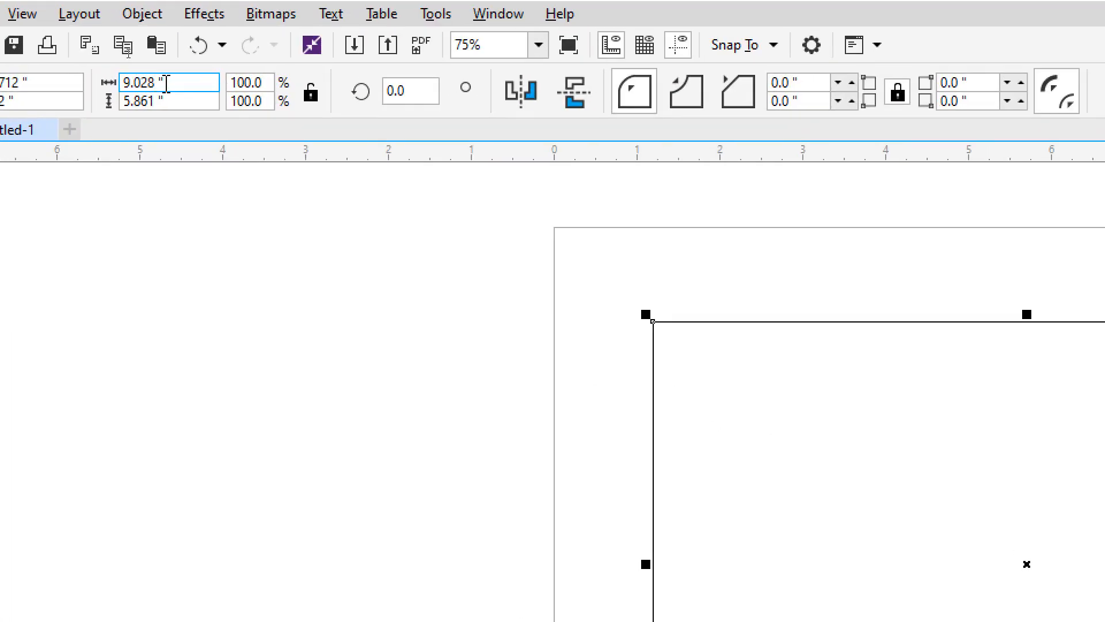
{"action": "left_click", "coordinate": [167, 83]}
{"action": "type", "text": "10"}
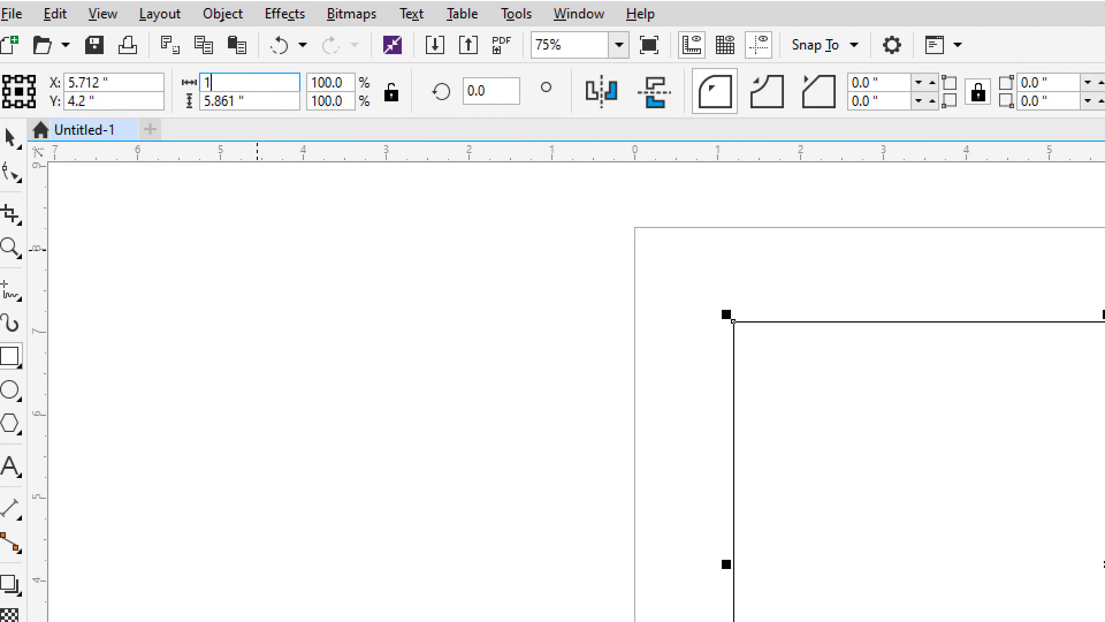
{"action": "key", "text": "Tab"}
{"action": "type", "text": "7"}
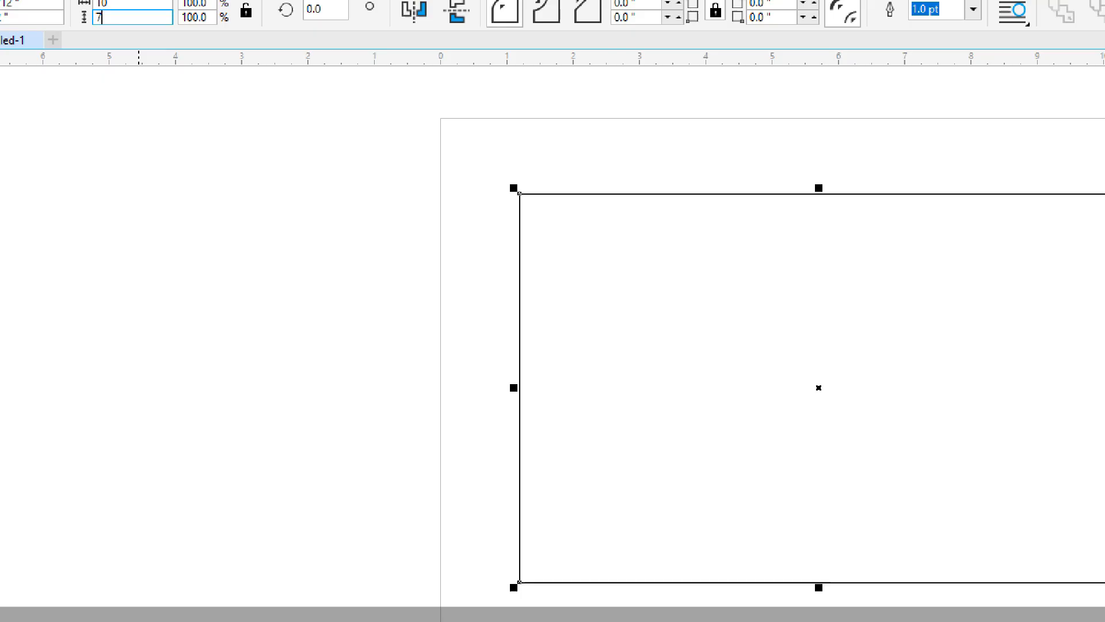
{"action": "key", "text": "Return"}
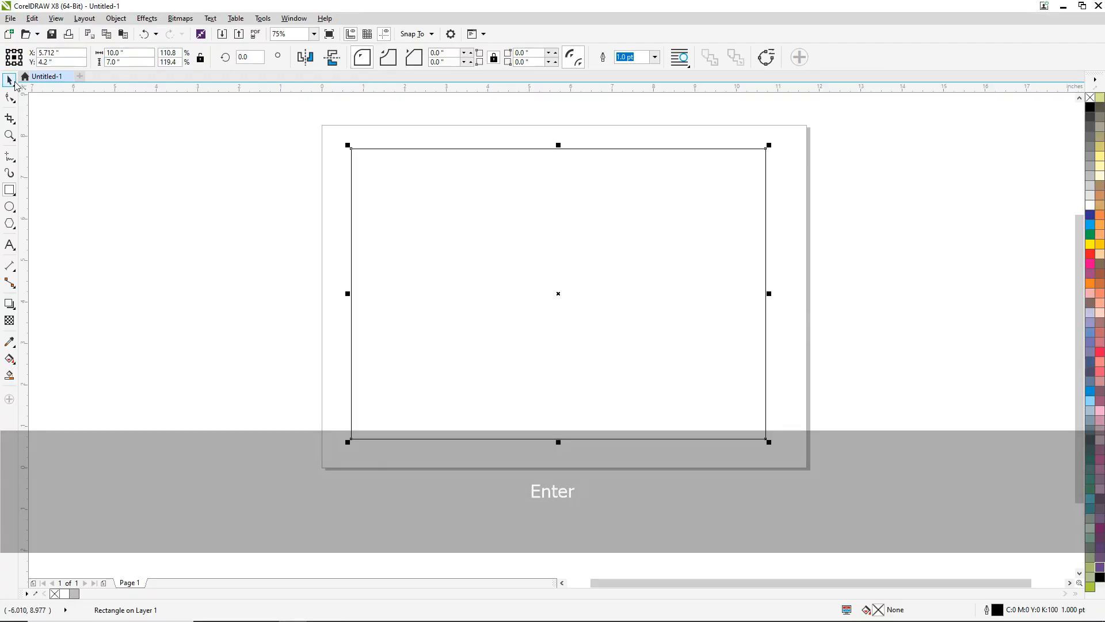
- Centre the 10 by 7 inch rectangle on the page
{"action": "left_click", "coordinate": [11, 82]}
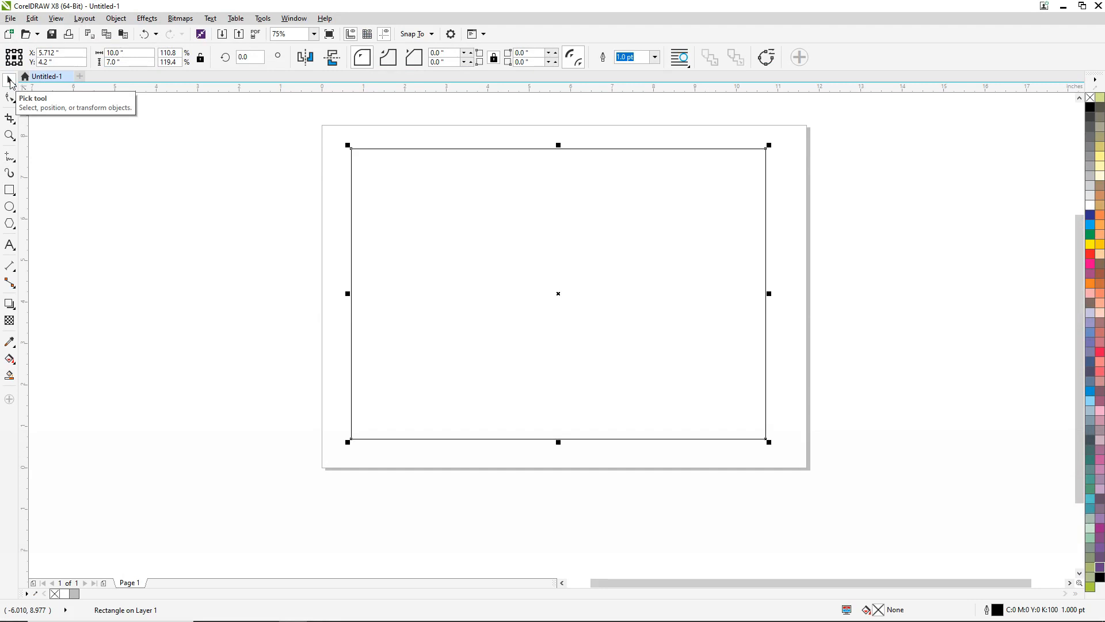
{"action": "key", "text": "p"}
{"action": "left_click", "coordinate": [167, 175]}
{"action": "left_click", "coordinate": [435, 161]}
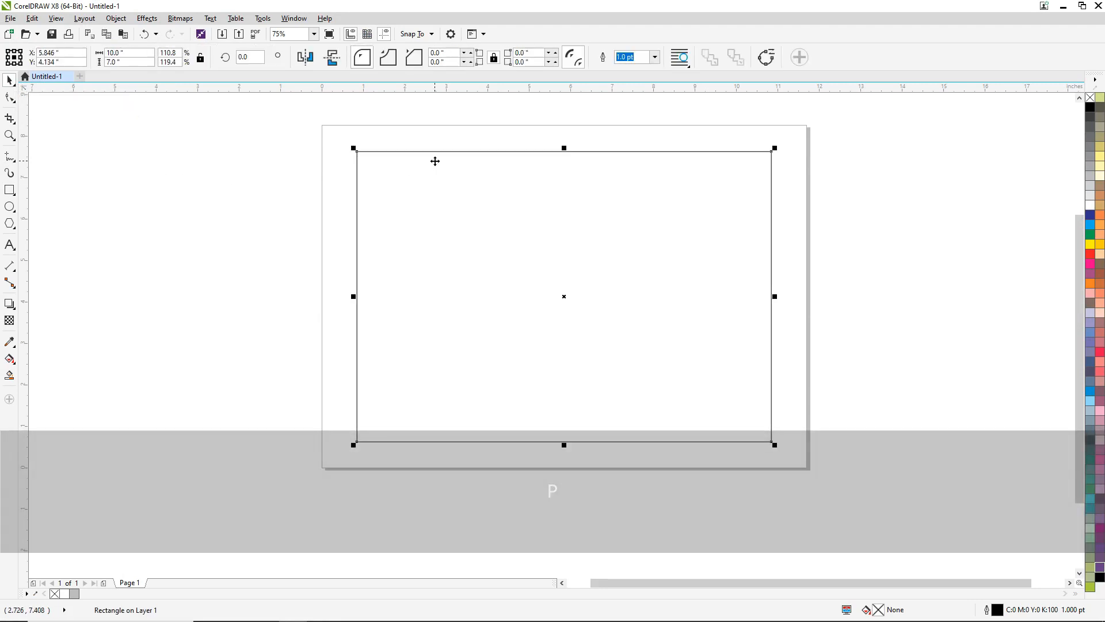
- Apply a one-step inward contour to the rectangle with an offset of about 0.268 inches
{"action": "key", "text": "ctrl"}
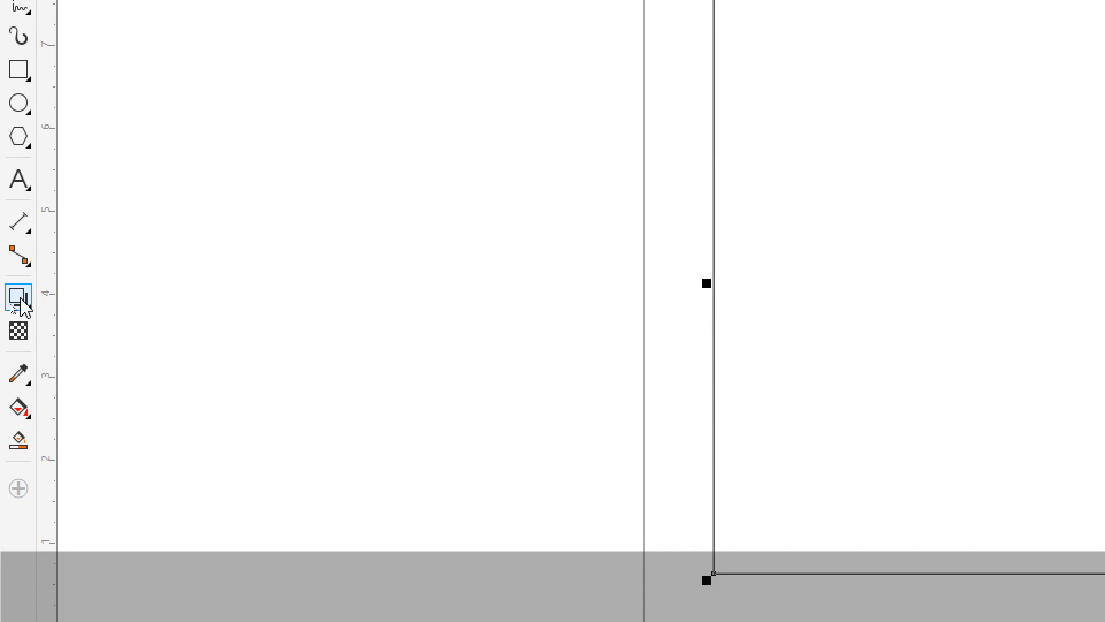
{"action": "left_click", "coordinate": [14, 312]}
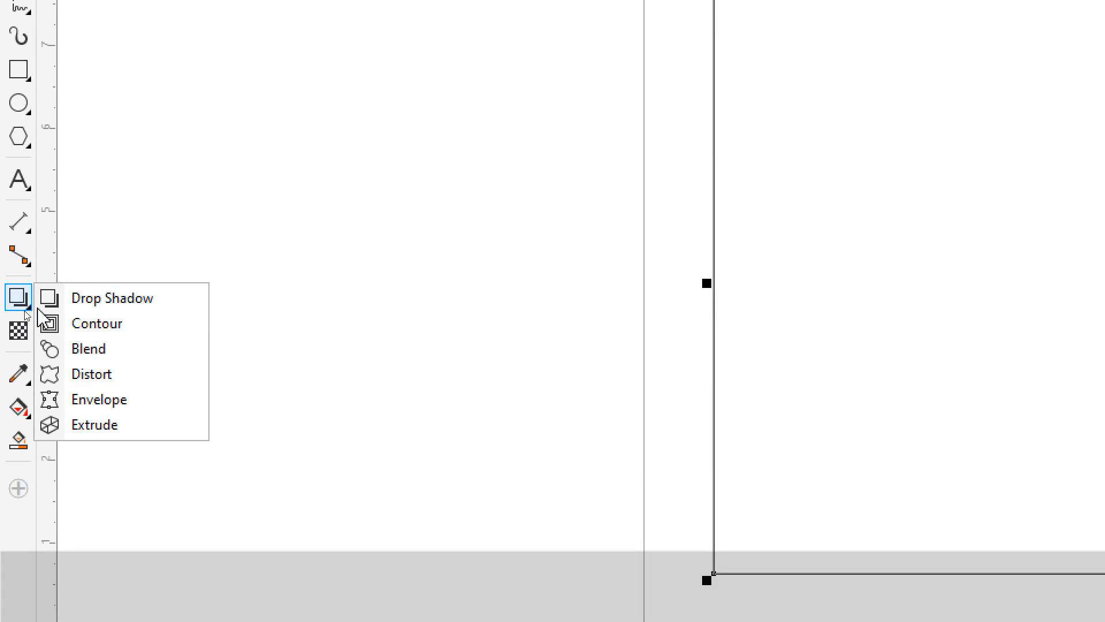
{"action": "left_click", "coordinate": [110, 325]}
{"action": "key", "text": "ctrl"}
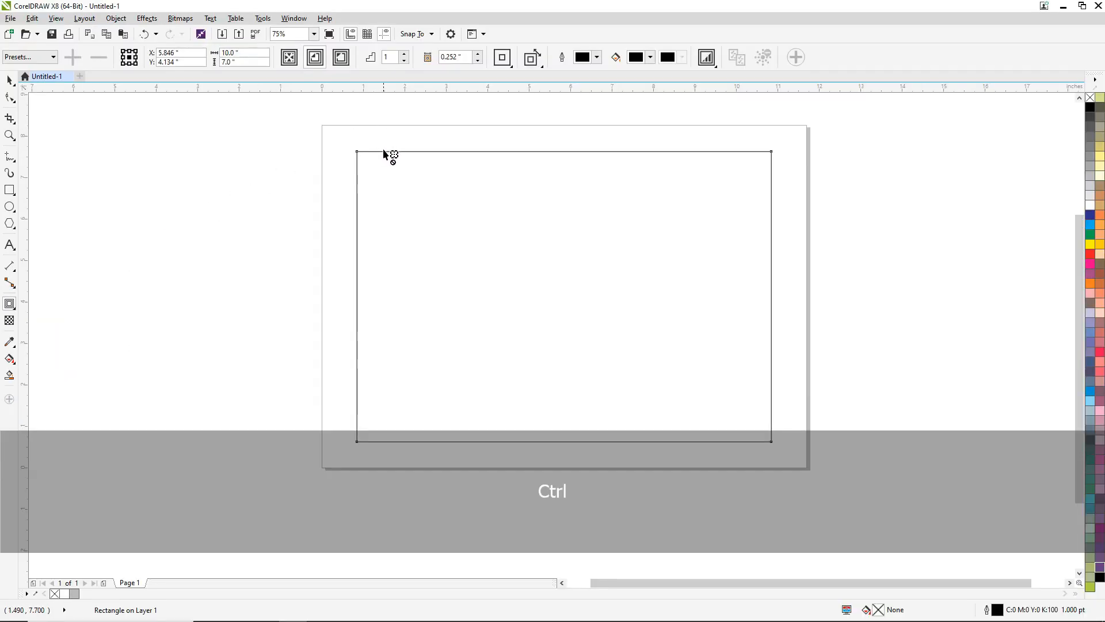
{"action": "left_click_drag", "start_coordinate": [383, 152], "coordinate": [385, 168]}
{"action": "key", "text": "ctrl"}
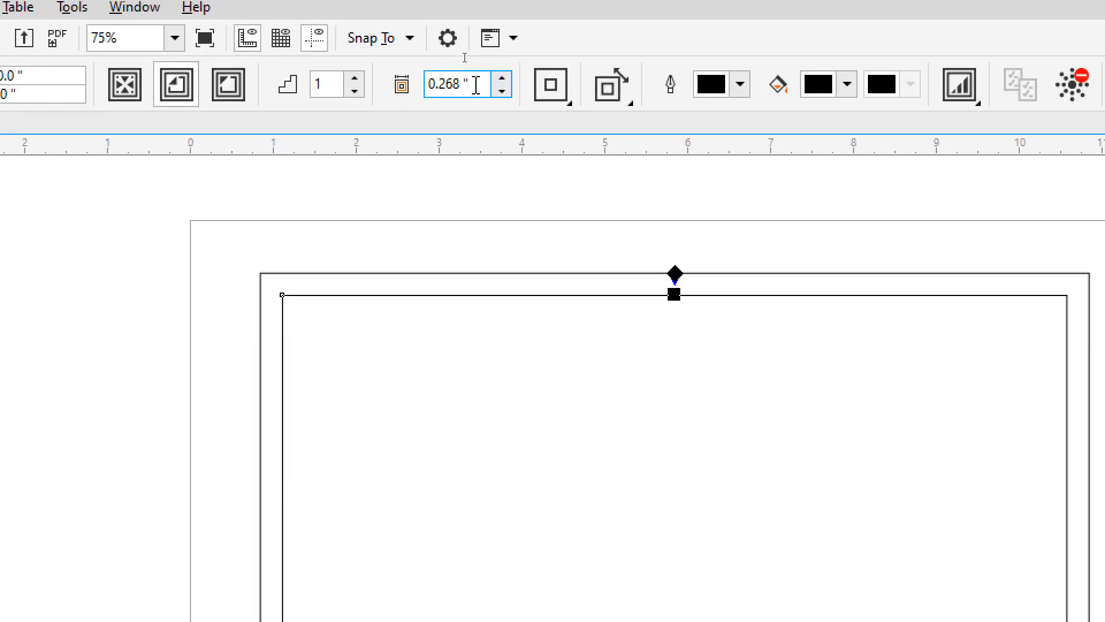
- Set the contour offset to 0.25 inches and the number of contour steps to 2
{"action": "double_click", "coordinate": [476, 84]}
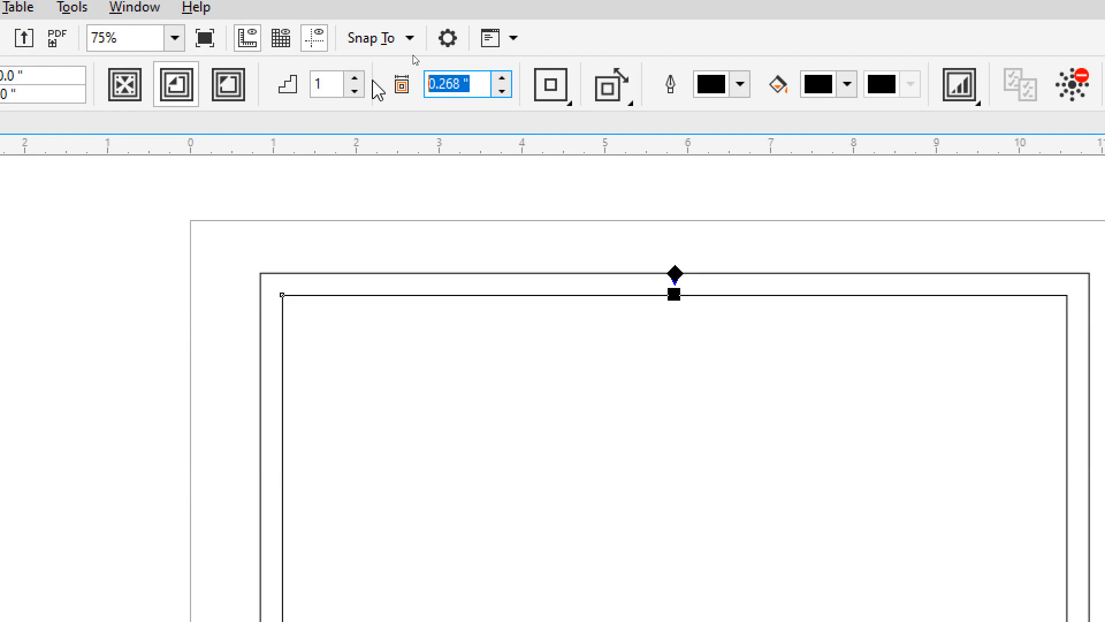
{"action": "type", "text": "0"}
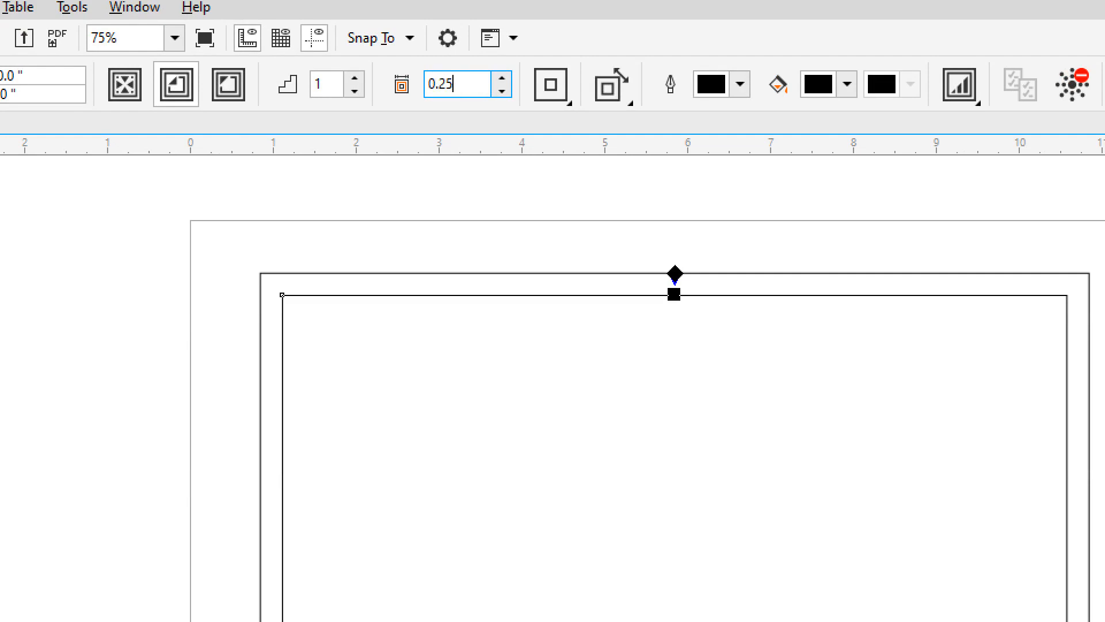
{"action": "type", "text": ".25"}
{"action": "key", "text": "Return"}
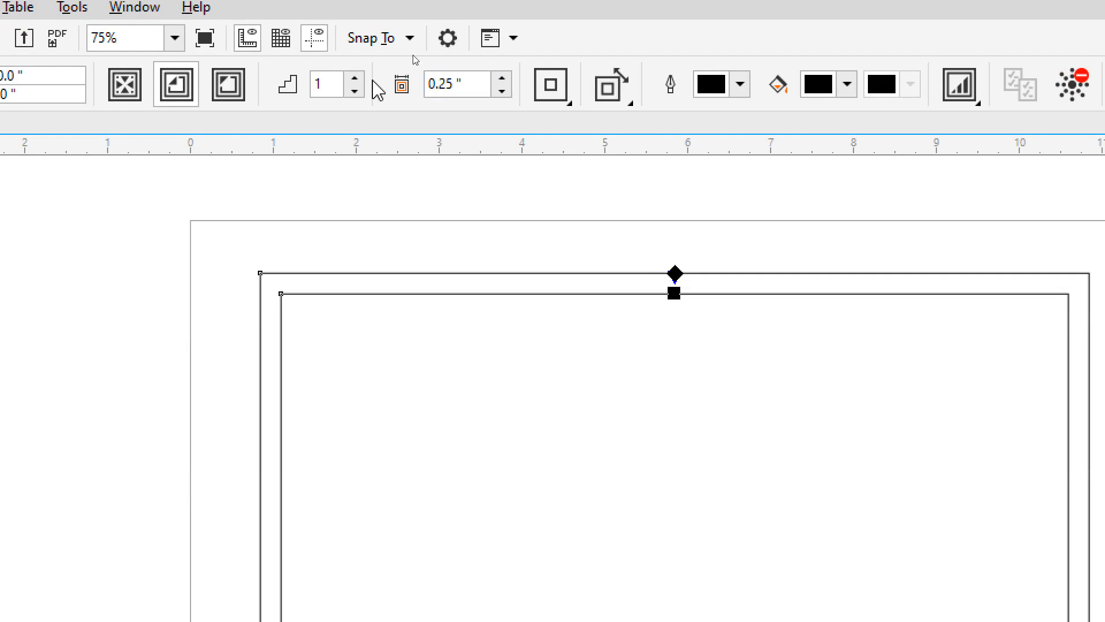
{"action": "double_click", "coordinate": [320, 84]}
{"action": "type", "text": "2"}
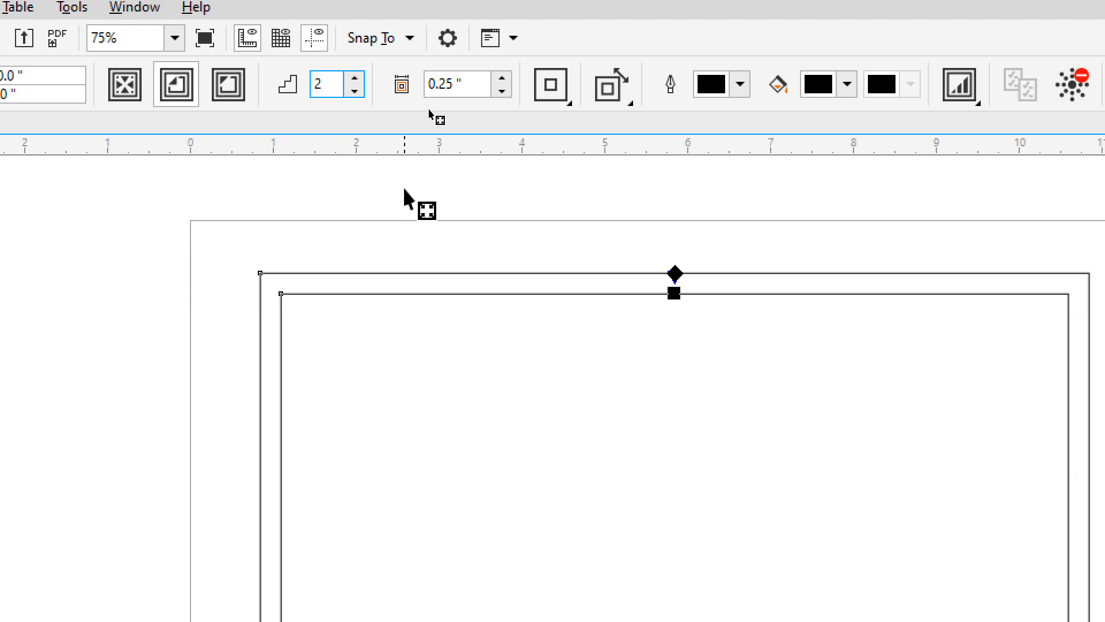
{"action": "key", "text": "Return"}
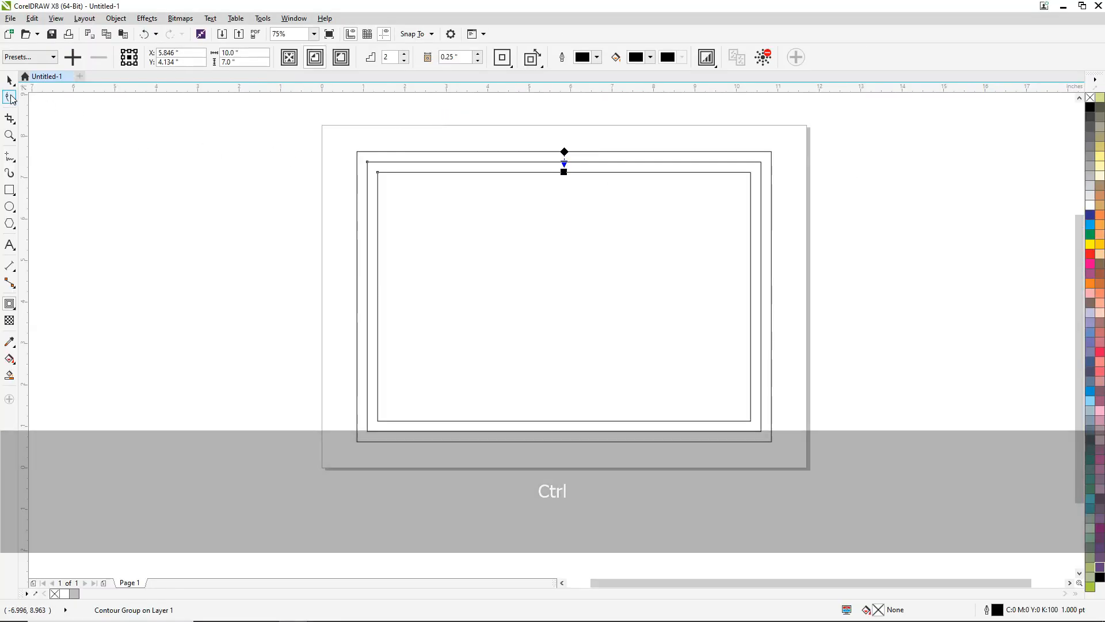
- Break the contour group apart and ungroup all its objects into separate rectangles
{"action": "left_click", "coordinate": [10, 80]}
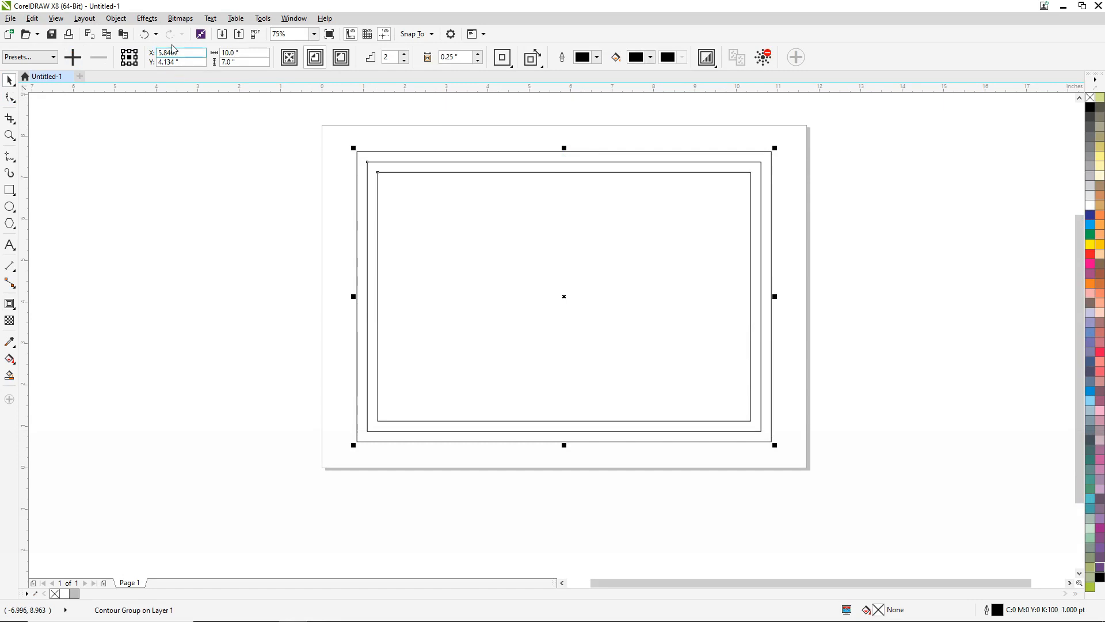
{"action": "left_click", "coordinate": [118, 19]}
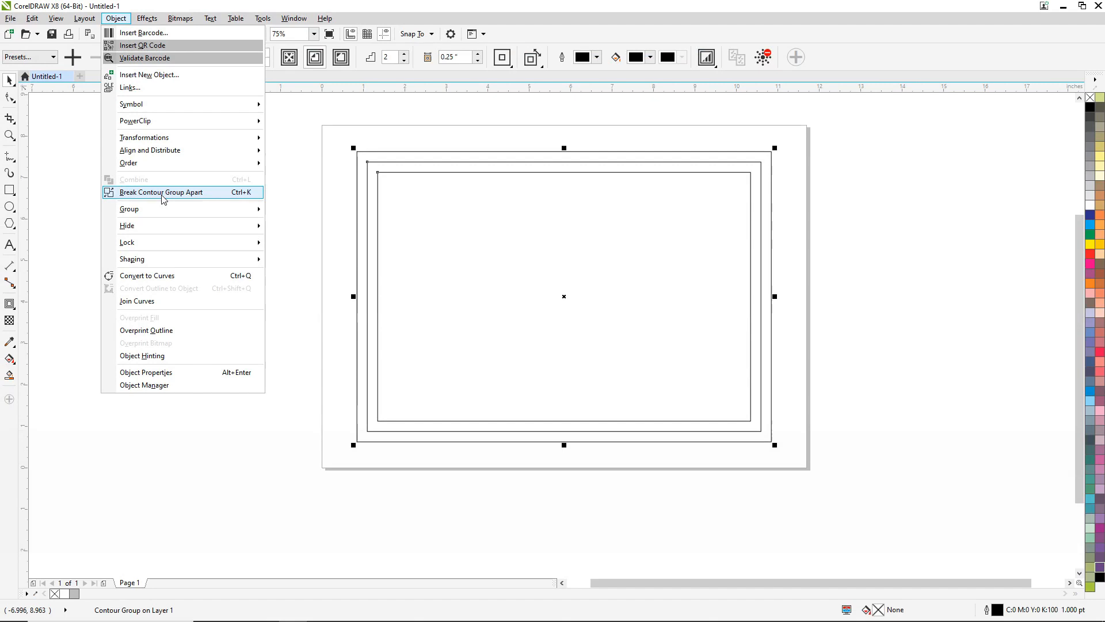
{"action": "left_click", "coordinate": [164, 196]}
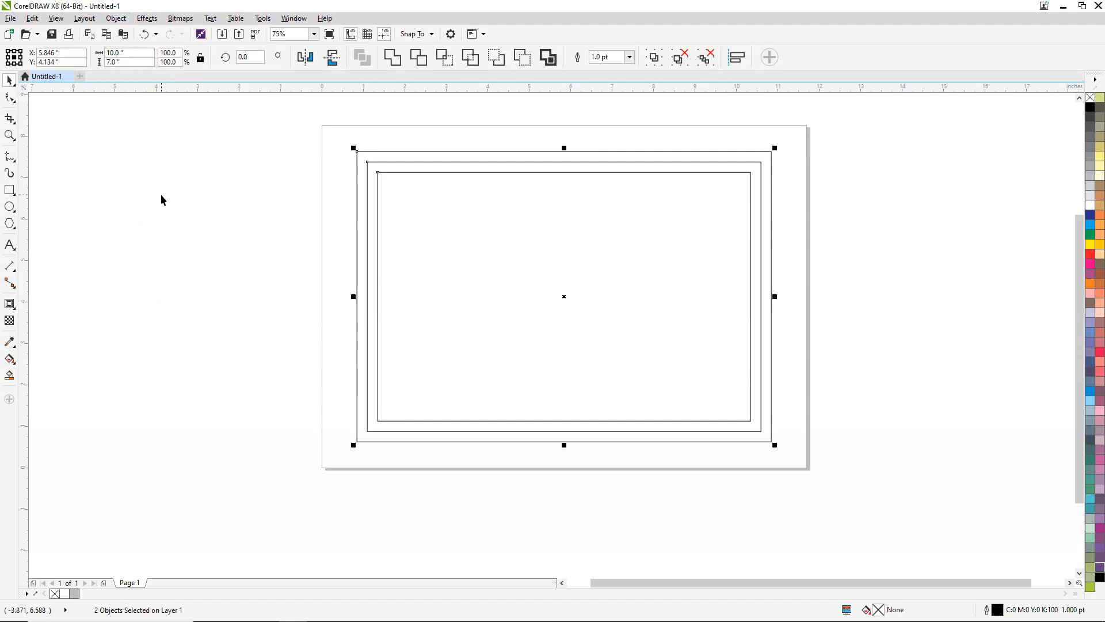
{"action": "left_click", "coordinate": [116, 19]}
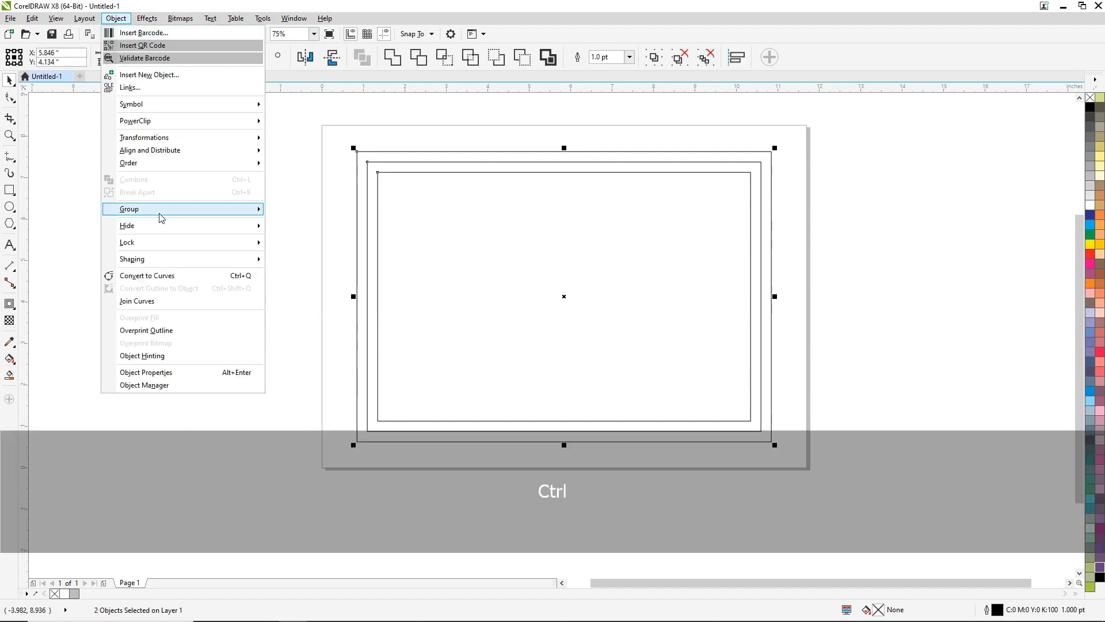
{"action": "mouse_move", "coordinate": [160, 213]}
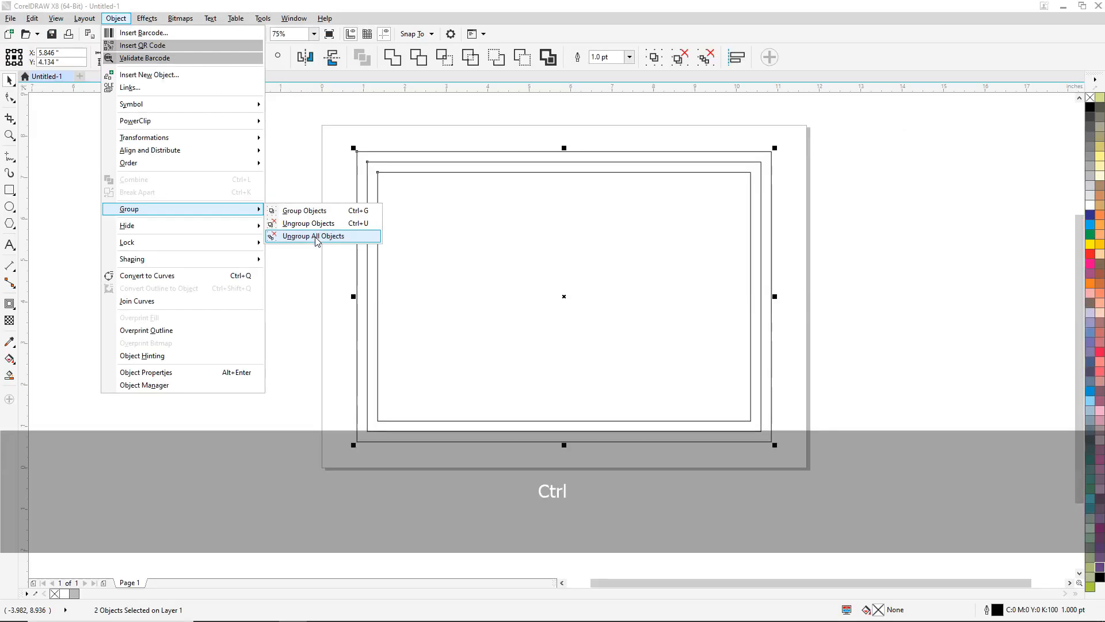
{"action": "left_click", "coordinate": [472, 262]}
{"action": "left_click", "coordinate": [355, 275]}
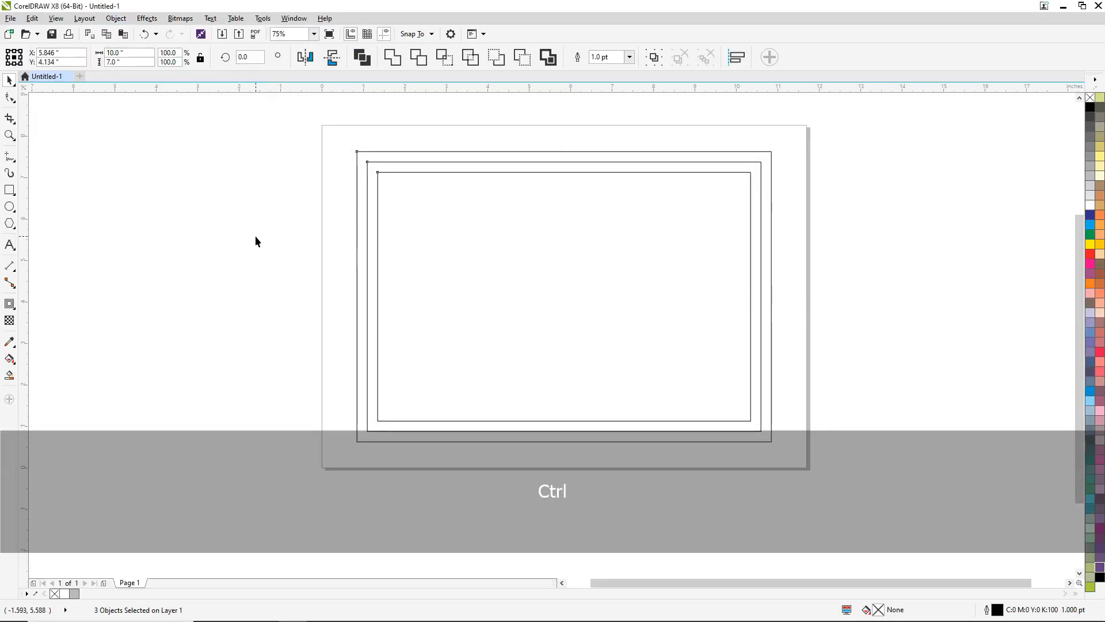
- Fill the outermost rectangle with white and remove its outline
{"action": "left_click", "coordinate": [459, 152]}
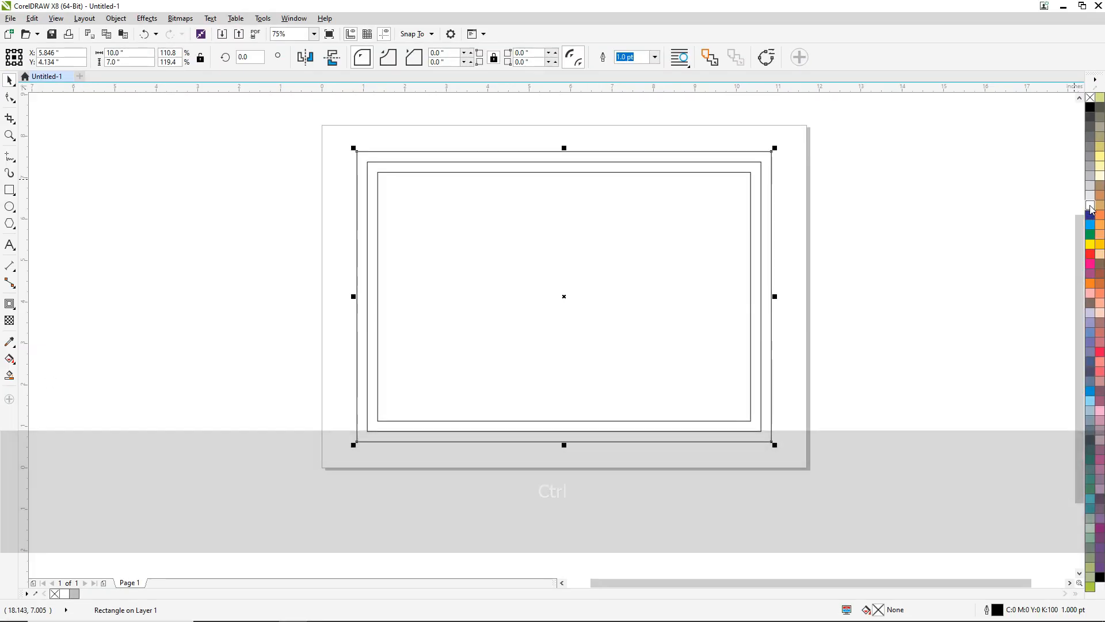
{"action": "left_click", "coordinate": [1075, 206]}
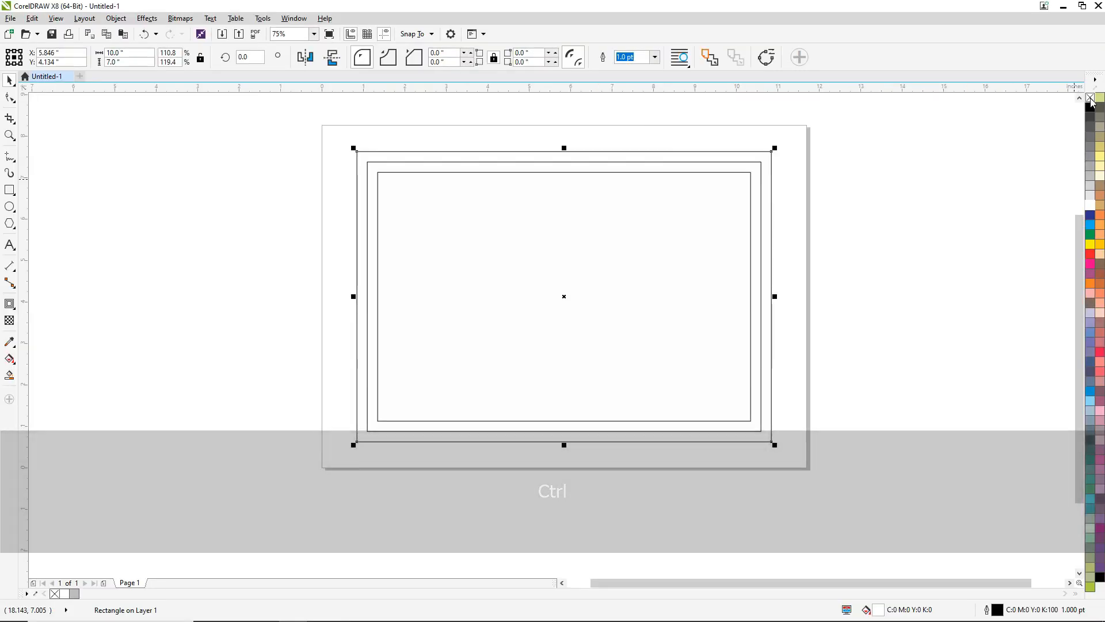
{"action": "right_click", "coordinate": [1075, 99]}
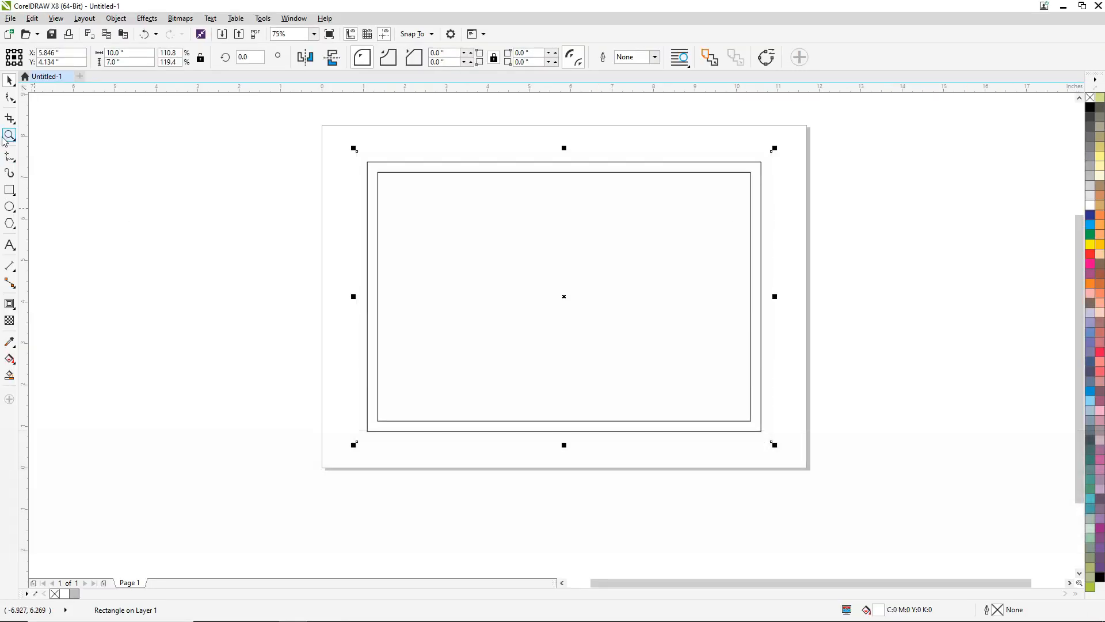
- Add a page-sized background rectangle behind the frames, filled with 30% black and without an outline
{"action": "double_click", "coordinate": [10, 194]}
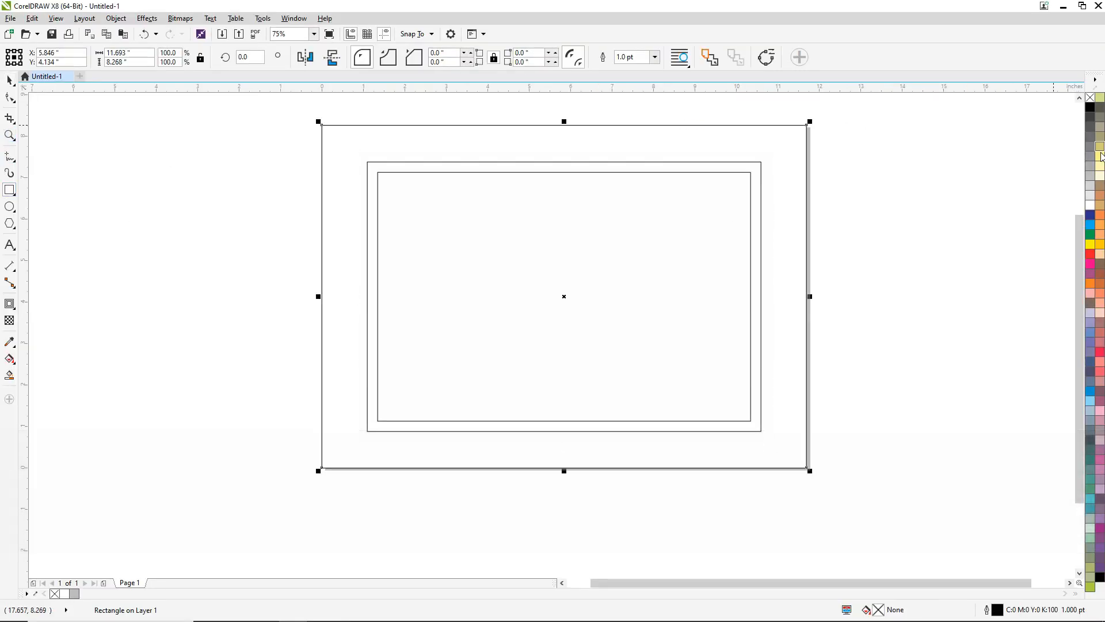
{"action": "left_click", "coordinate": [1091, 175]}
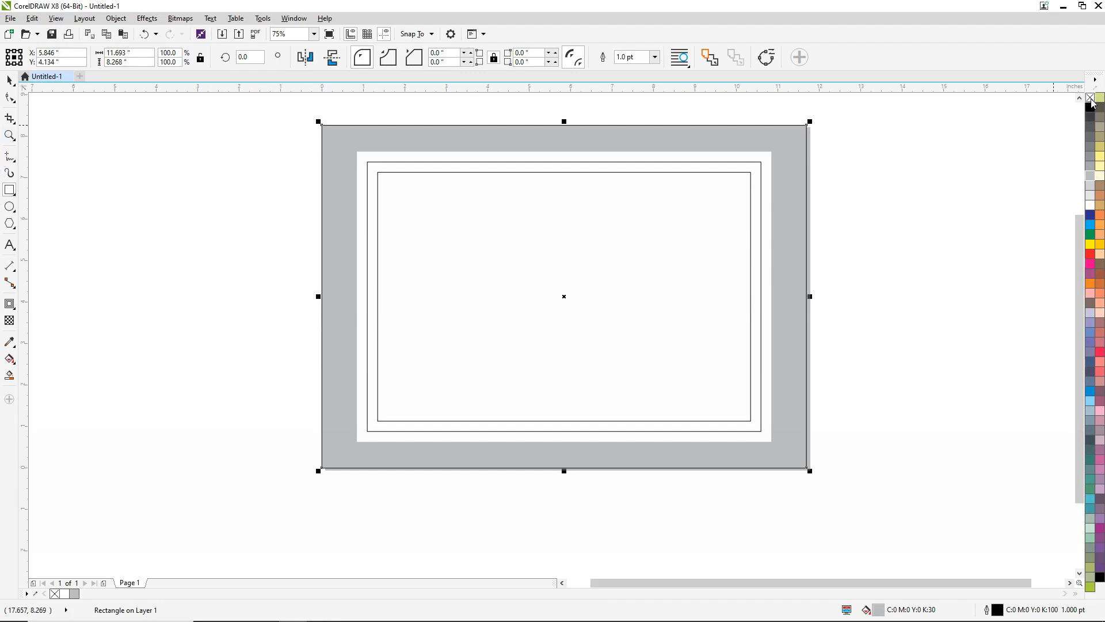
{"action": "right_click", "coordinate": [1091, 97]}
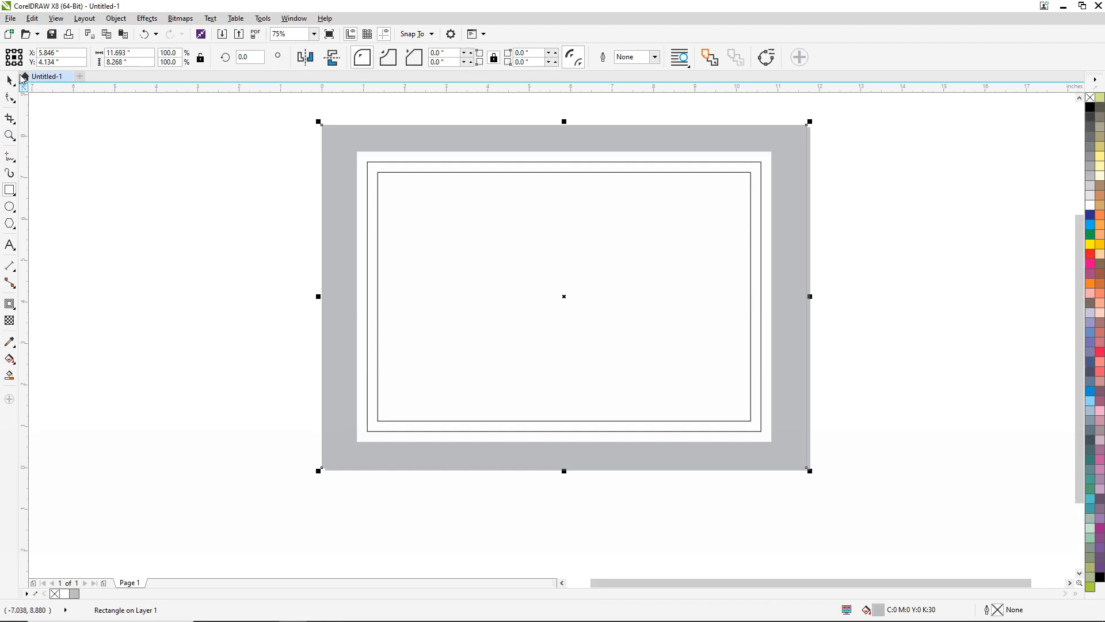
{"action": "left_click", "coordinate": [9, 81]}
{"action": "left_click", "coordinate": [173, 144]}
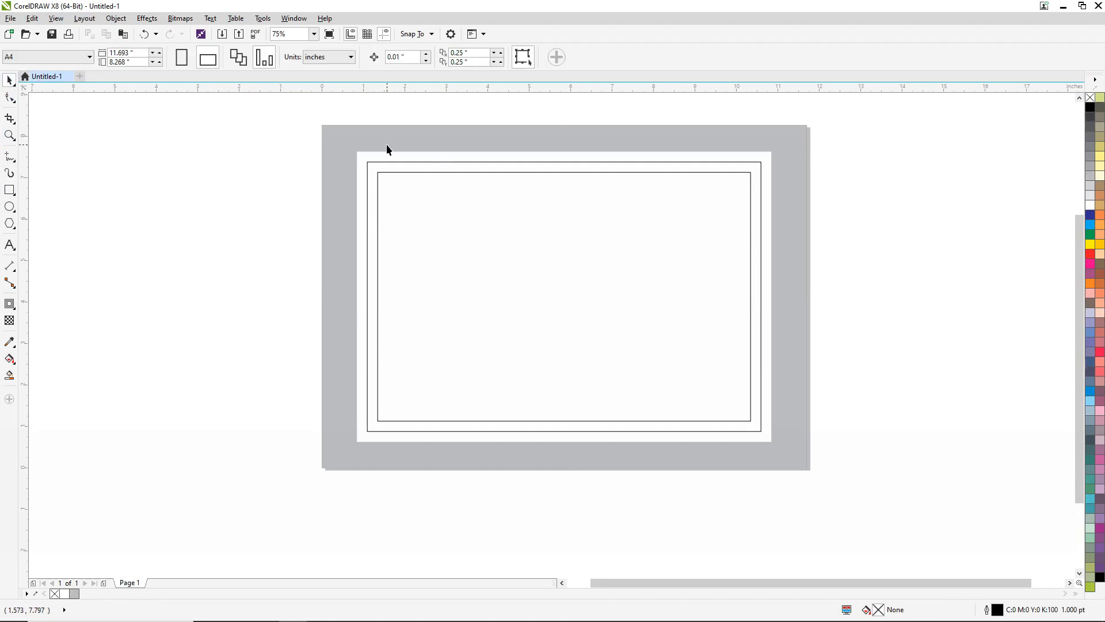
- Give the outer of the two outlined rectangles scalloped corners with a radius of about 0.779 inches
{"action": "scroll", "coordinate": [385, 158], "scroll_direction": "up", "scroll_amount": 2}
{"action": "scroll", "coordinate": [390, 172], "scroll_direction": "up", "scroll_amount": 2}
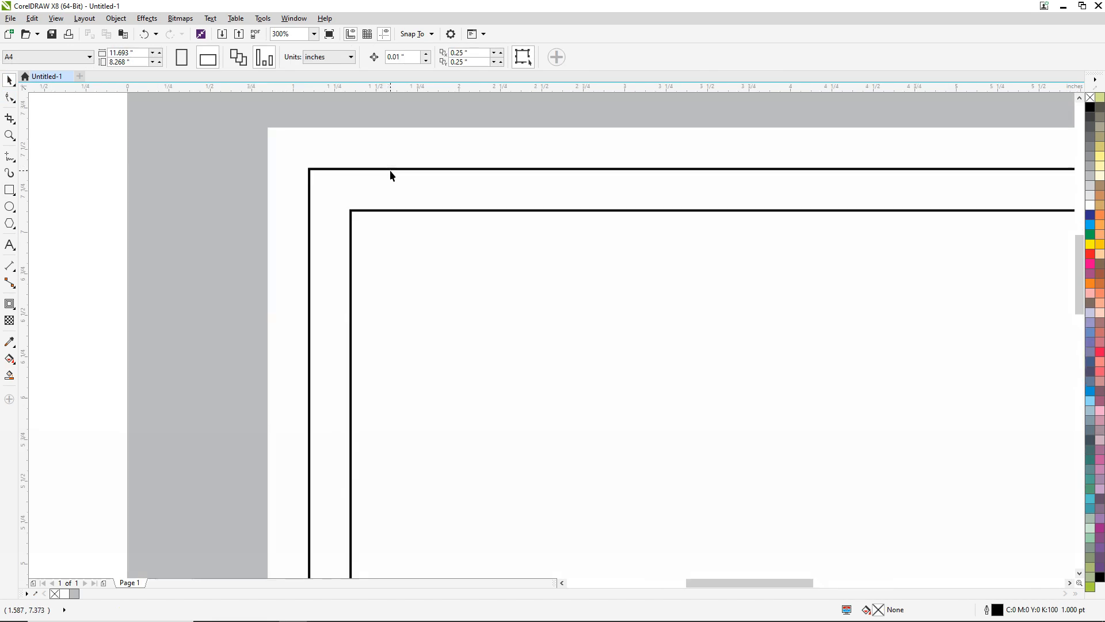
{"action": "left_click", "coordinate": [388, 169]}
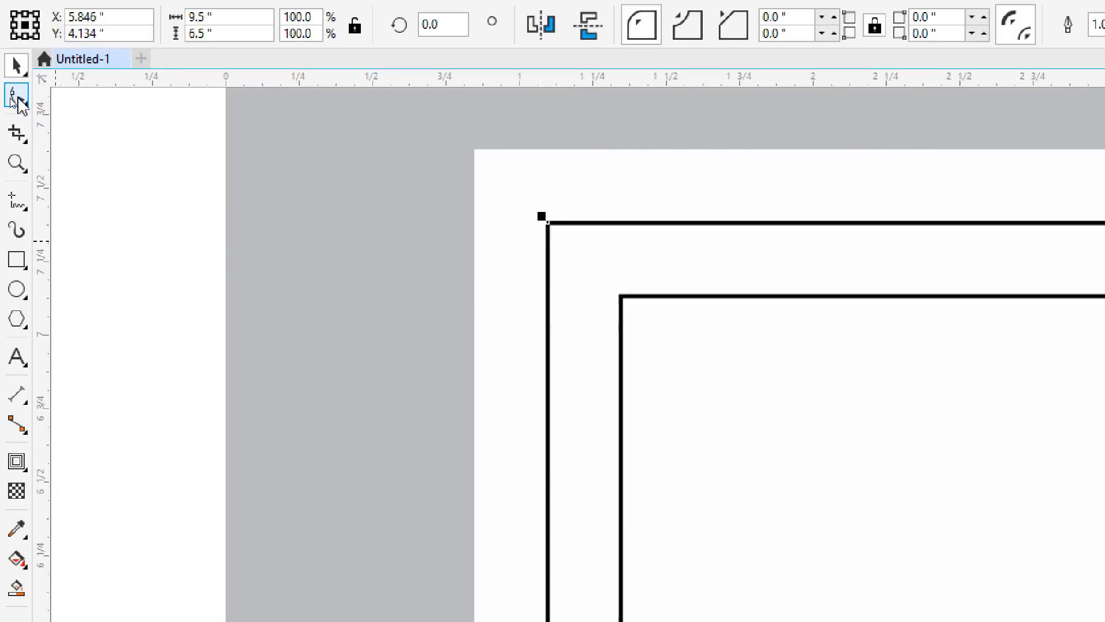
{"action": "left_click", "coordinate": [21, 101]}
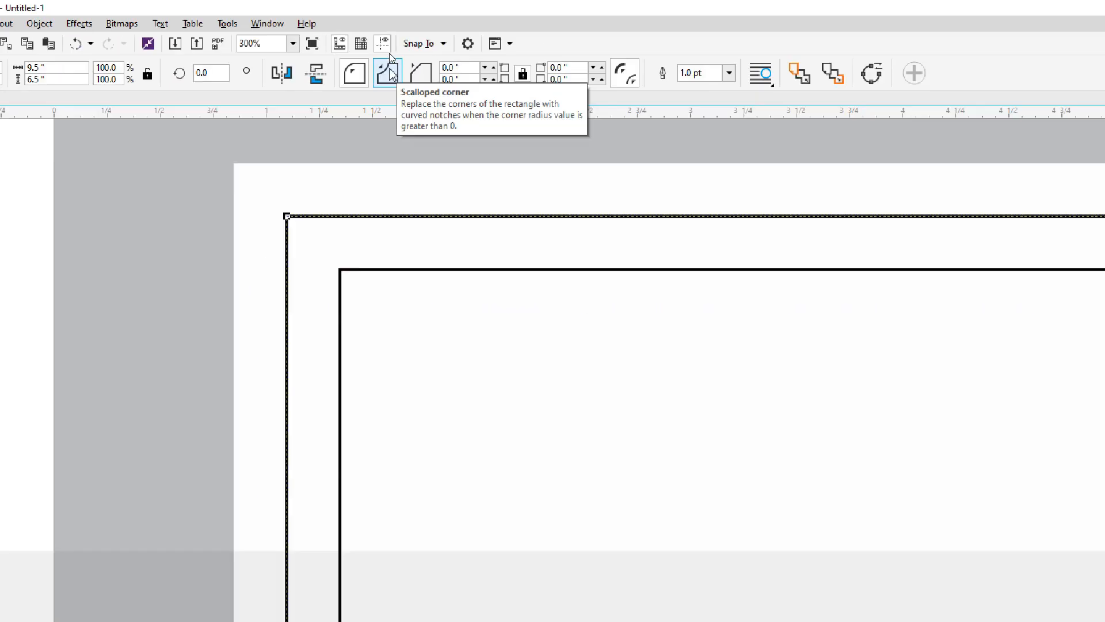
{"action": "left_click", "coordinate": [389, 85]}
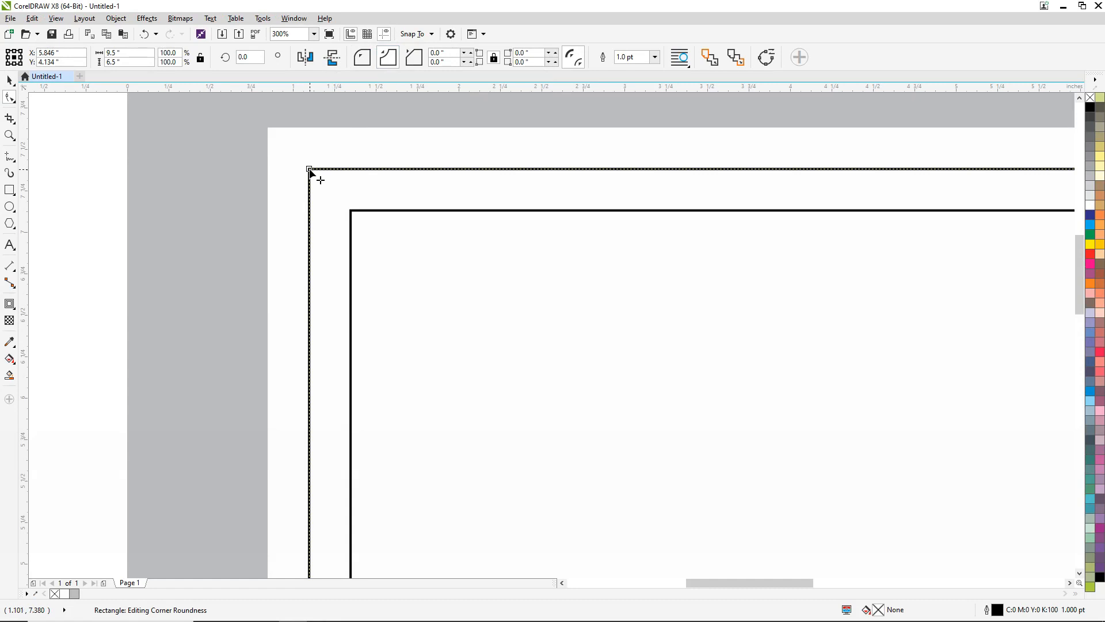
{"action": "left_click_drag", "start_coordinate": [310, 170], "coordinate": [437, 134]}
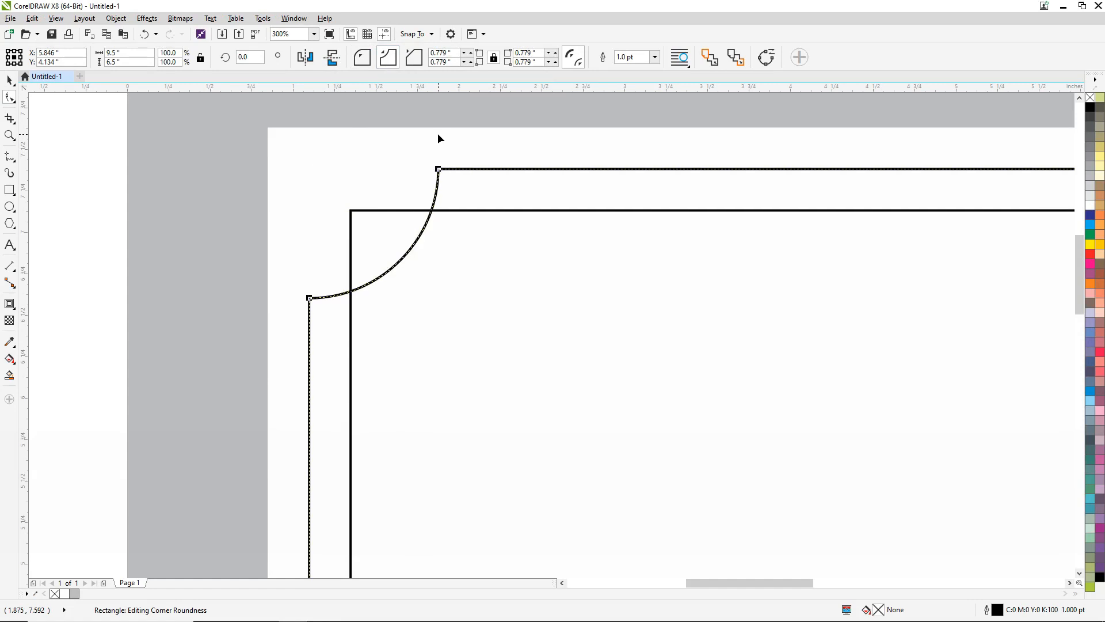
{"action": "left_click", "coordinate": [9, 80]}
{"action": "left_click", "coordinate": [92, 175]}
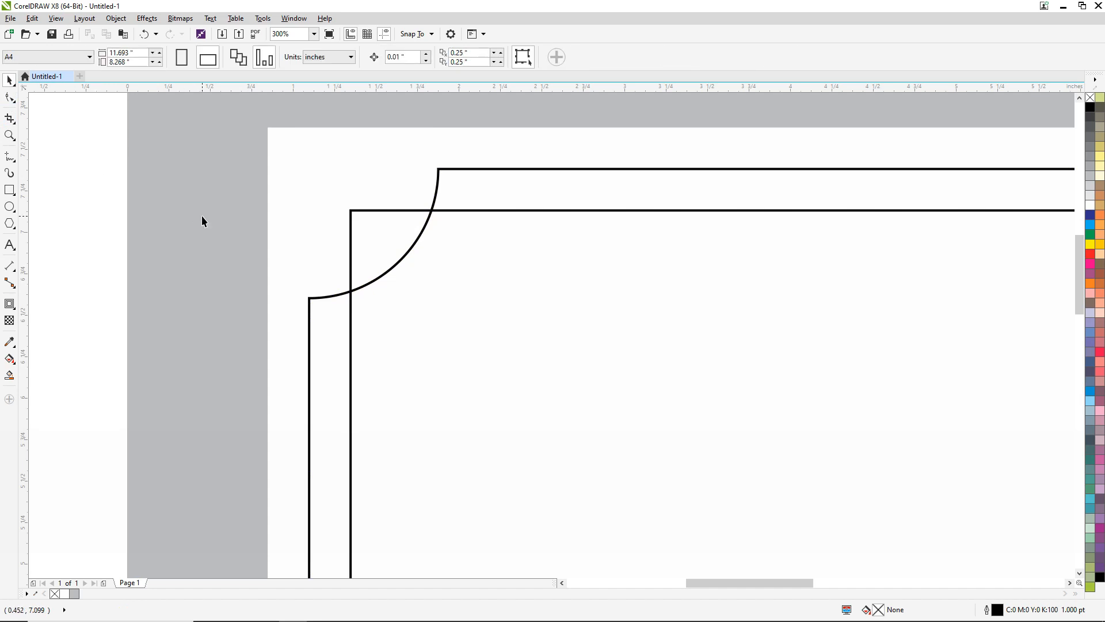
{"action": "scroll", "coordinate": [202, 215], "scroll_direction": "down", "scroll_amount": 2}
{"action": "scroll", "coordinate": [254, 220], "scroll_direction": "down", "scroll_amount": 1}
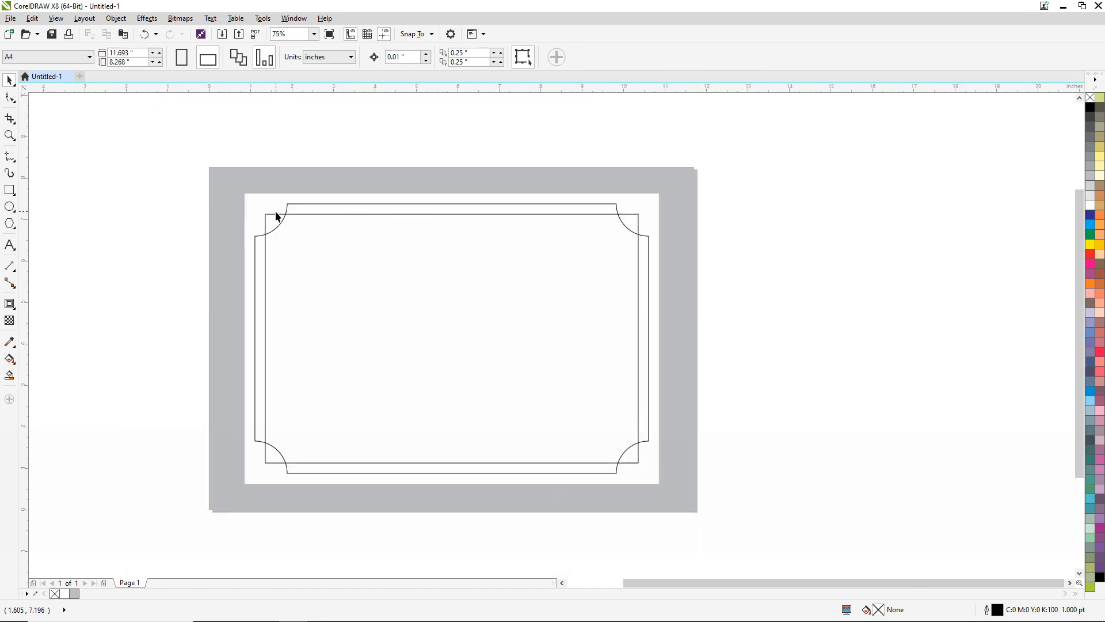
- Draw a small square inside the frame near its upper-left corner and set its width and height to 0.25 inches
{"action": "scroll", "coordinate": [275, 216], "scroll_direction": "up", "scroll_amount": 2}
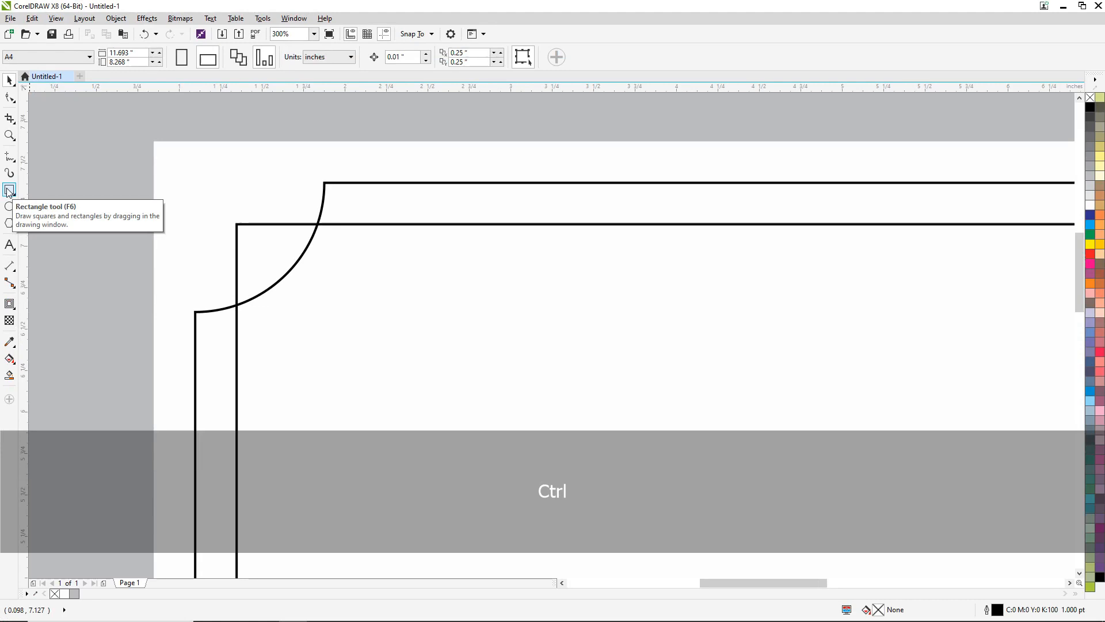
{"action": "left_click", "coordinate": [9, 190]}
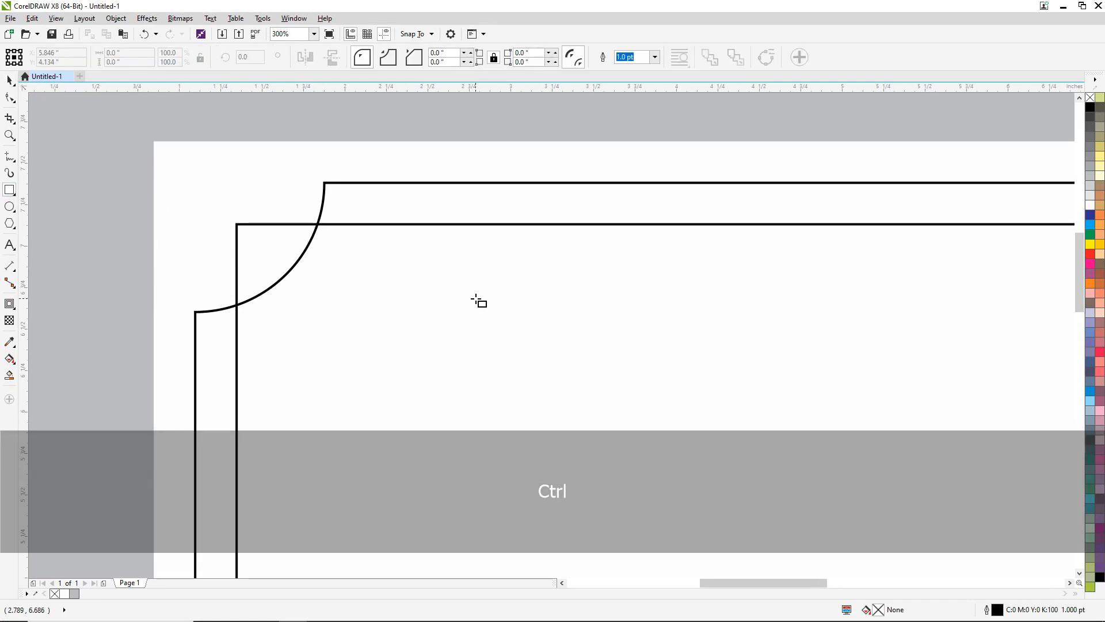
{"action": "left_click_drag", "start_coordinate": [405, 272], "coordinate": [447, 314]}
{"action": "left_click", "coordinate": [109, 50]}
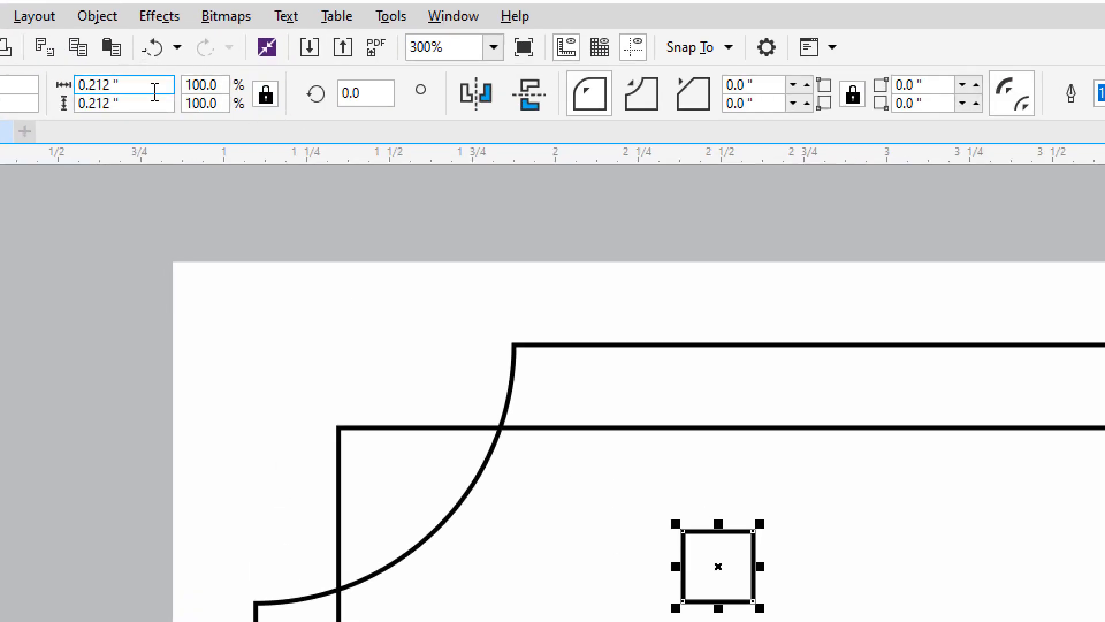
{"action": "left_click_drag", "start_coordinate": [151, 89], "coordinate": [64, 86]}
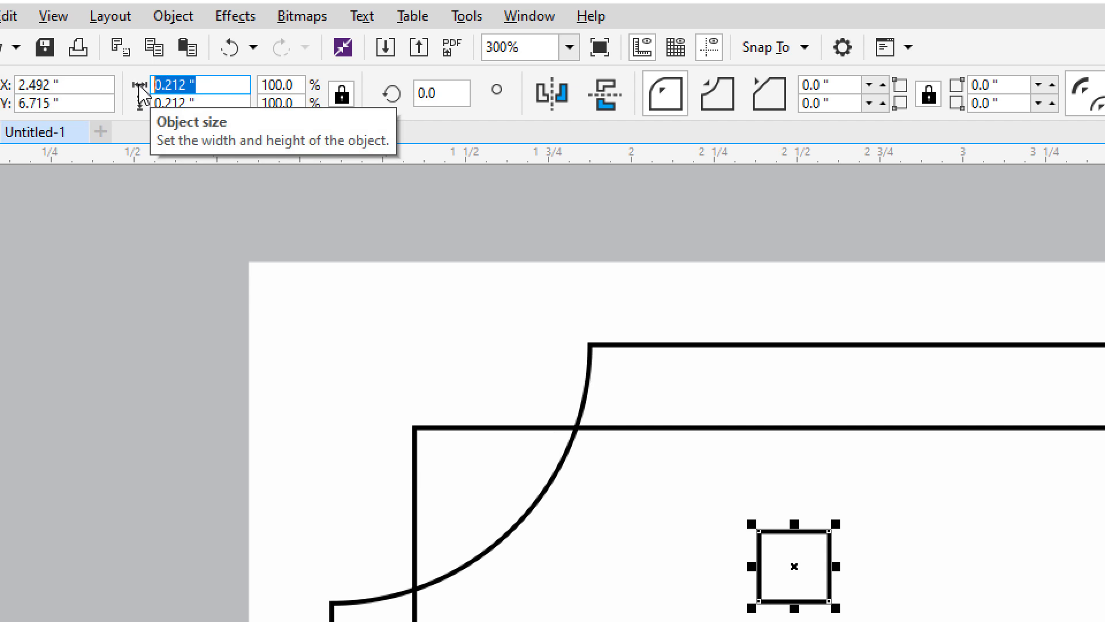
{"action": "type", "text": "0.25"}
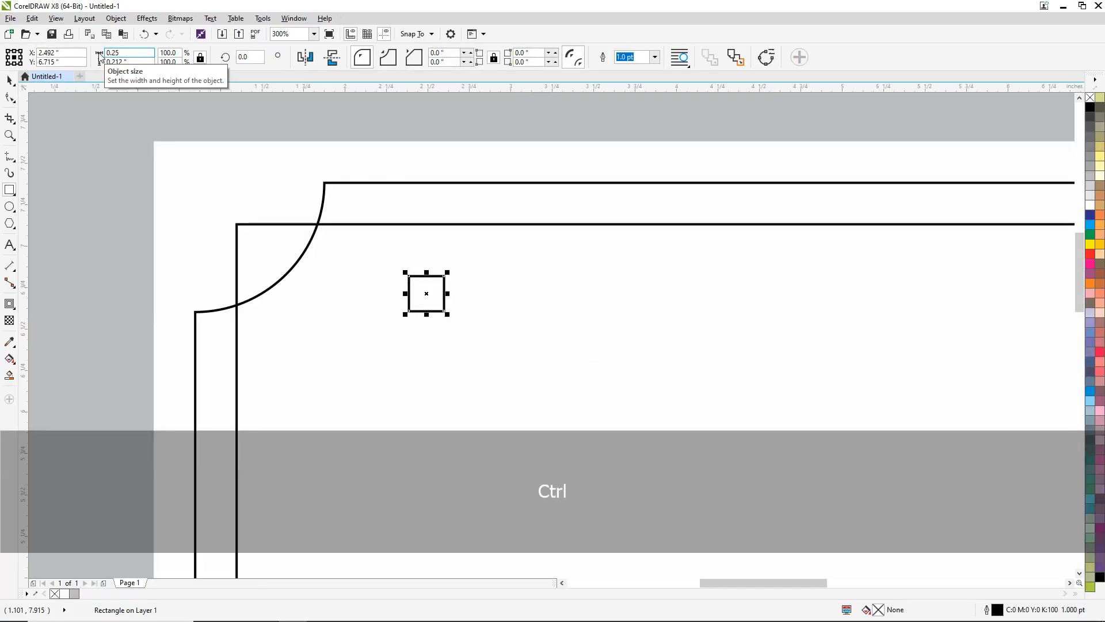
{"action": "key", "text": "Return"}
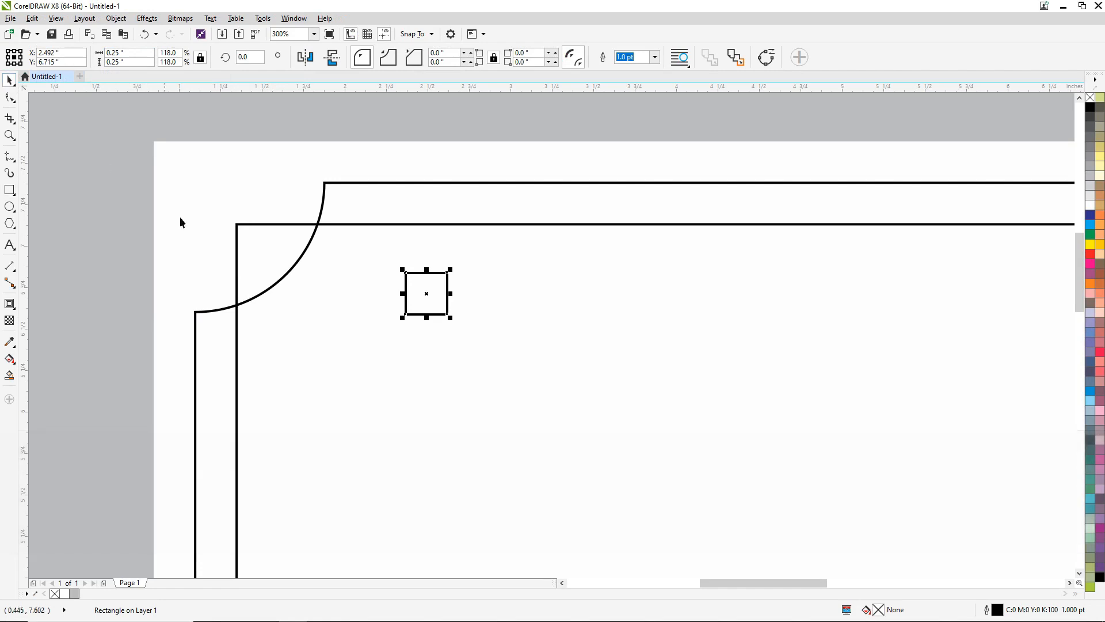
- Align the small square with the top and left edges of the scalloped frame
{"action": "scroll", "coordinate": [444, 254], "scroll_direction": "down", "scroll_amount": 2}
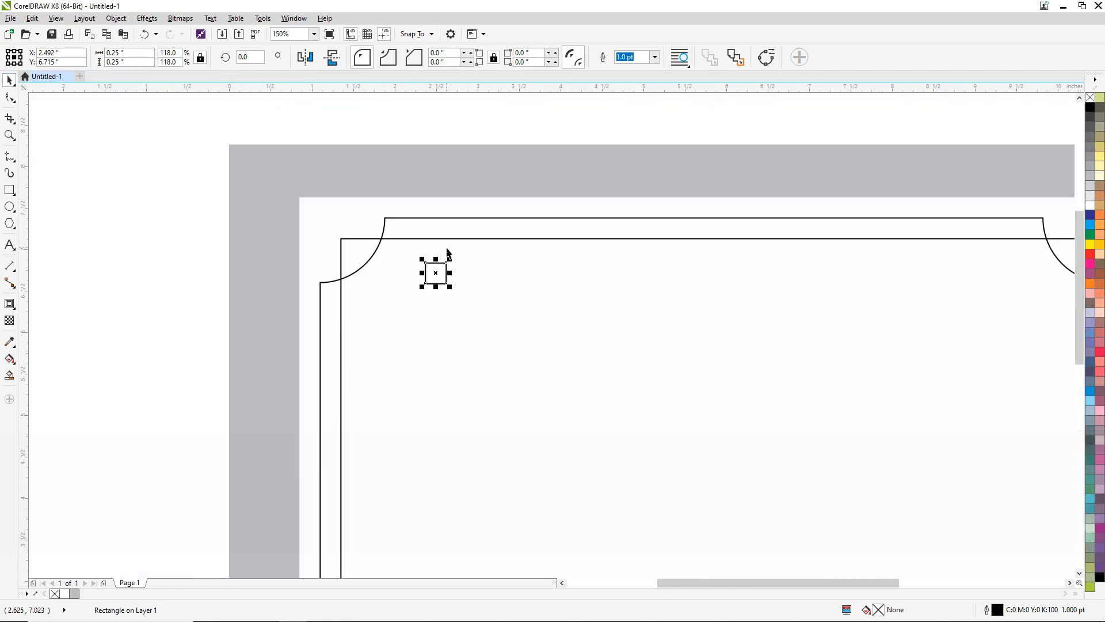
{"action": "scroll", "coordinate": [390, 220], "scroll_direction": "up", "scroll_amount": 3}
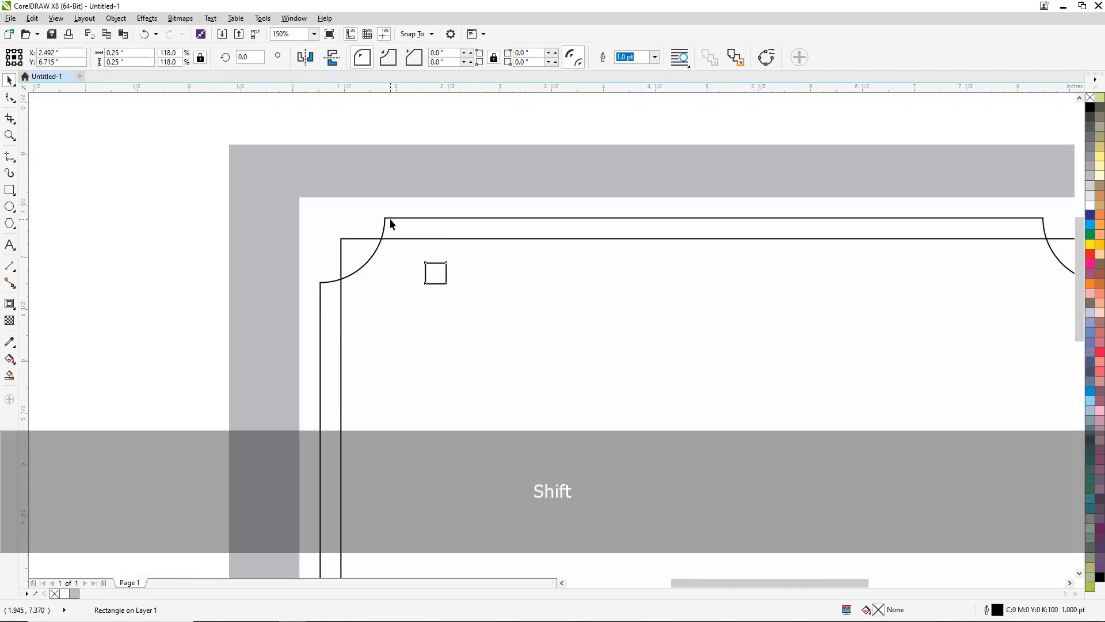
{"action": "scroll", "coordinate": [390, 221], "scroll_direction": "up", "scroll_amount": 1}
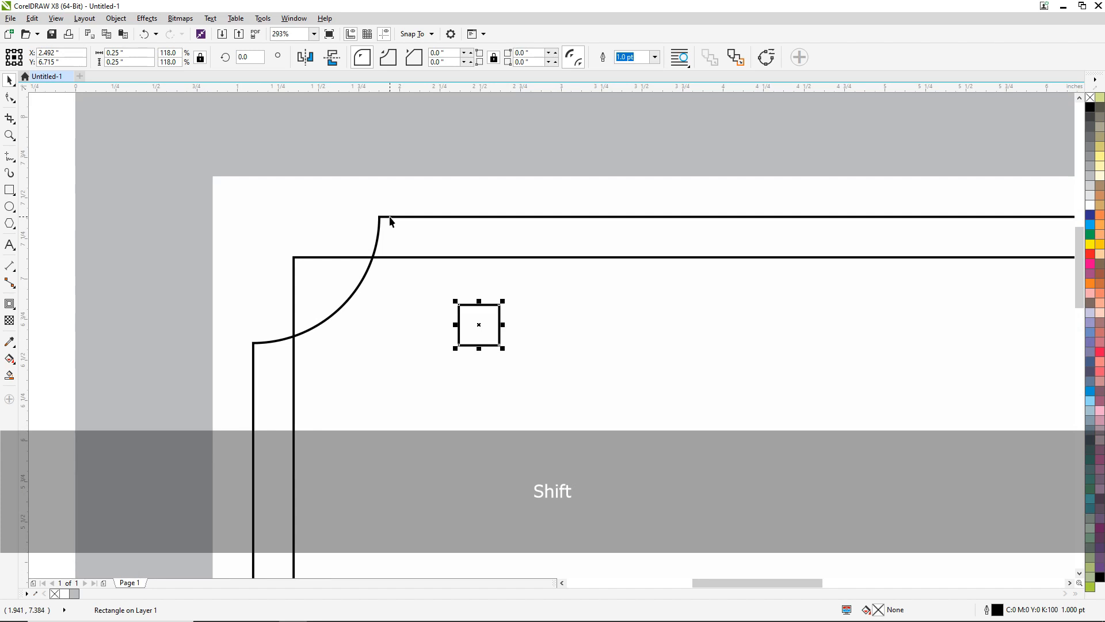
{"action": "left_click", "coordinate": [390, 217], "text": "shift"}
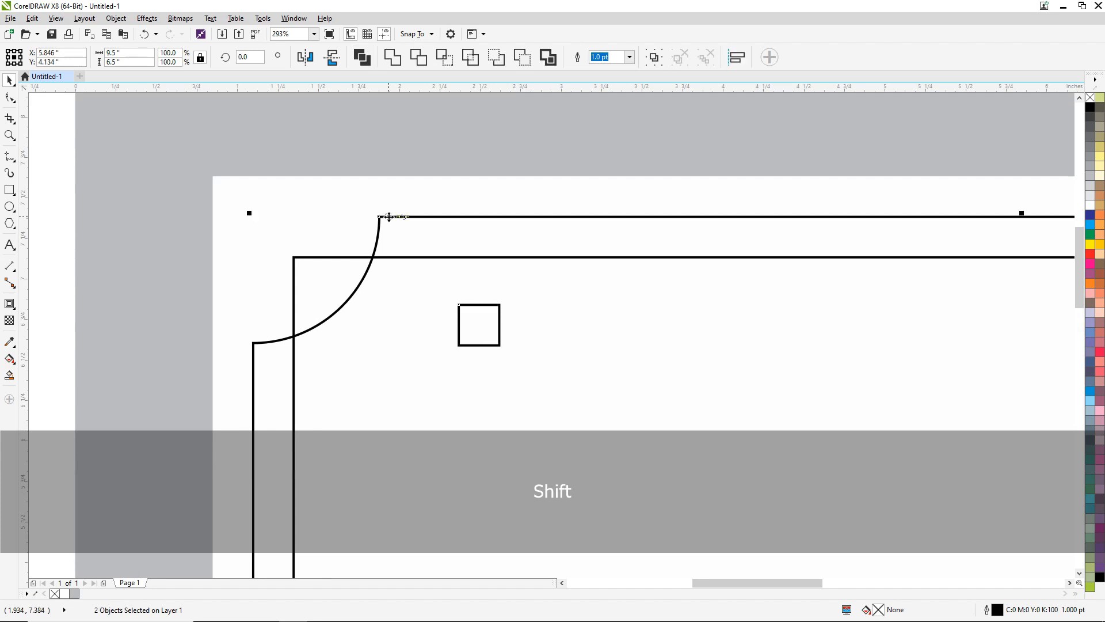
{"action": "key", "text": "t"}
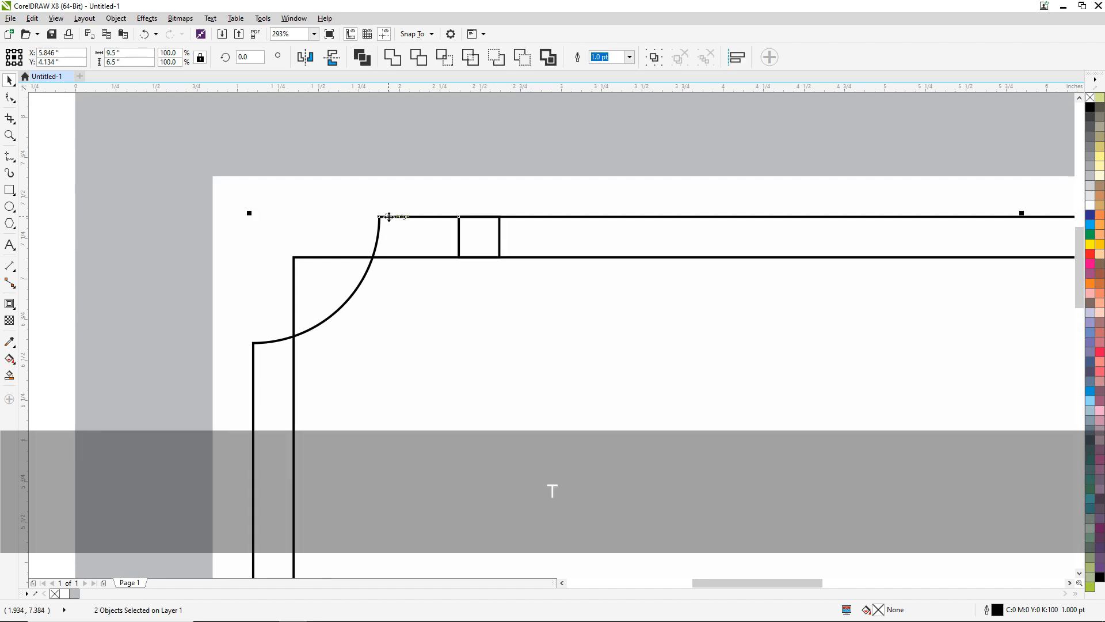
{"action": "key", "text": "l"}
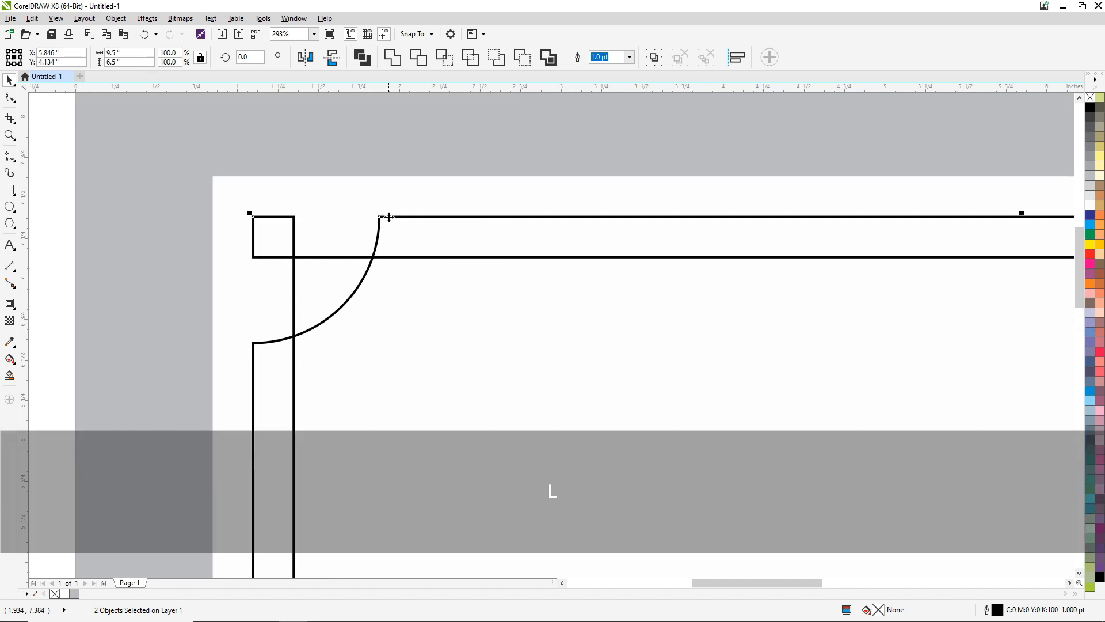
{"action": "left_click", "coordinate": [89, 161]}
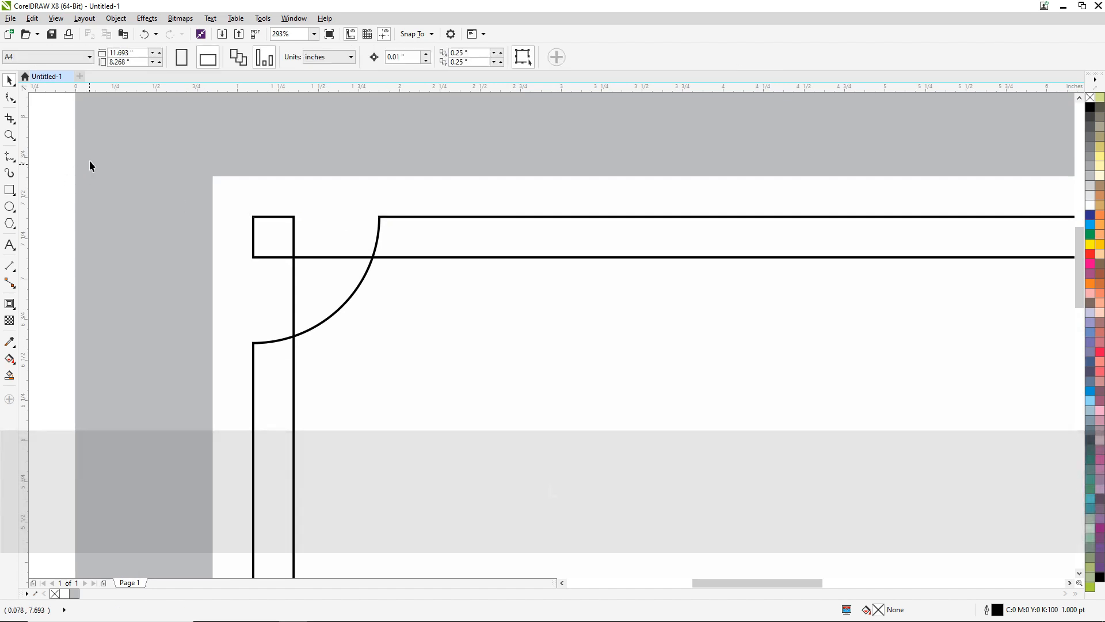
{"action": "key", "text": "ctrl+z"}
- Duplicate the corner square in place and align the copy with the right edge of the scalloped frame
{"action": "scroll", "coordinate": [379, 278], "scroll_direction": "down", "scroll_amount": 3}
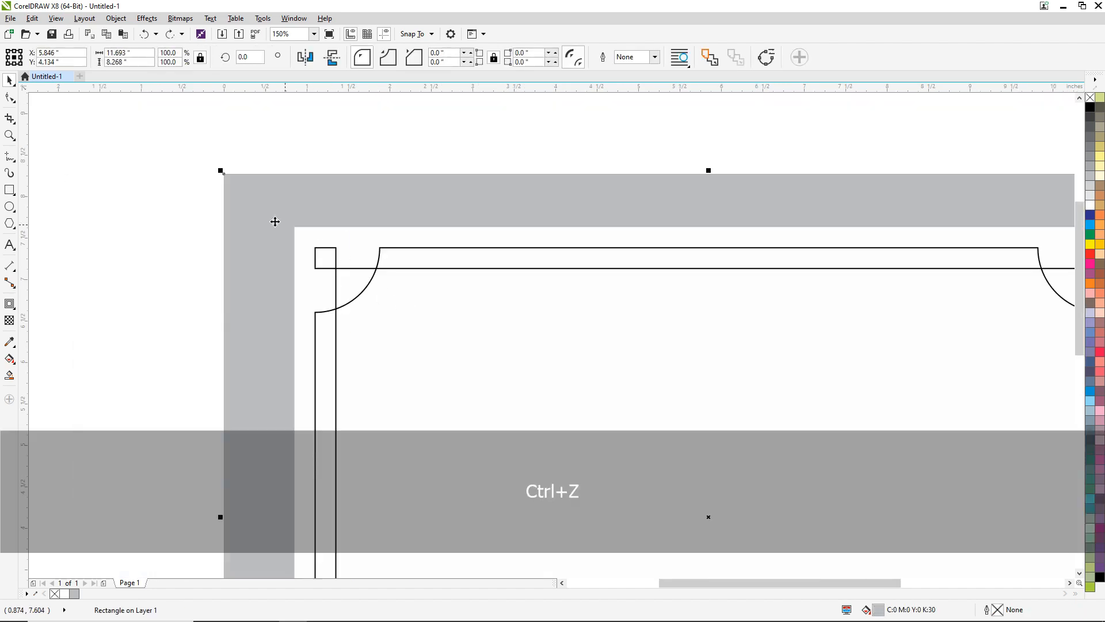
{"action": "left_click_drag", "start_coordinate": [244, 251], "coordinate": [395, 322]}
{"action": "key", "text": "ctrl+c"}
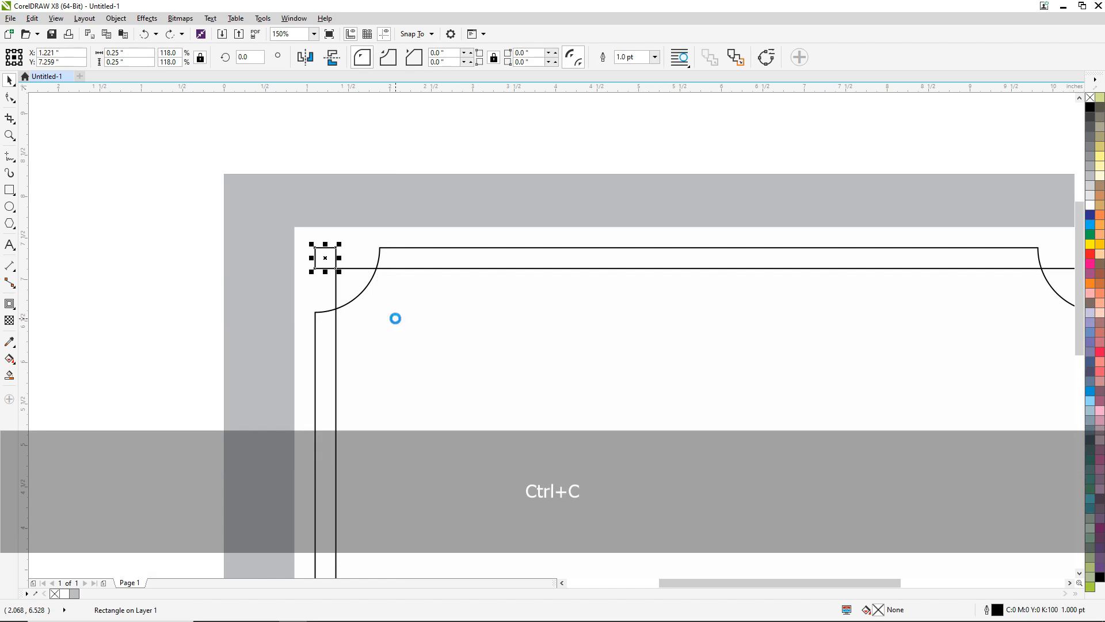
{"action": "key", "text": "ctrl+v"}
{"action": "key", "text": "shift"}
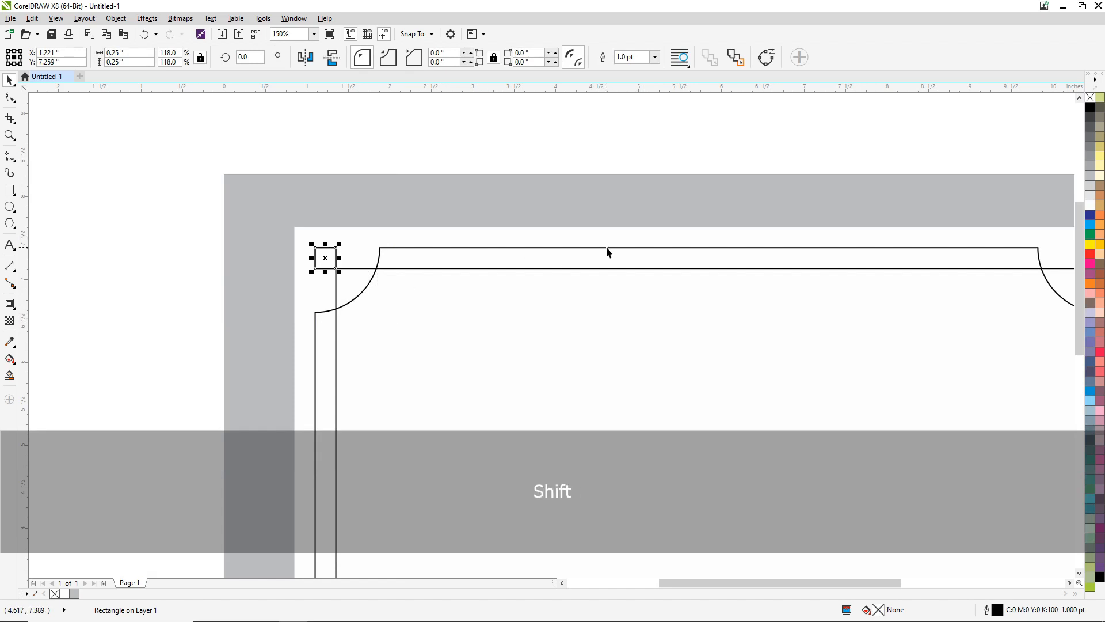
{"action": "left_click", "coordinate": [607, 247], "text": "shift"}
{"action": "key", "text": "r"}
{"action": "scroll", "coordinate": [278, 197], "scroll_direction": "down", "scroll_amount": 1}
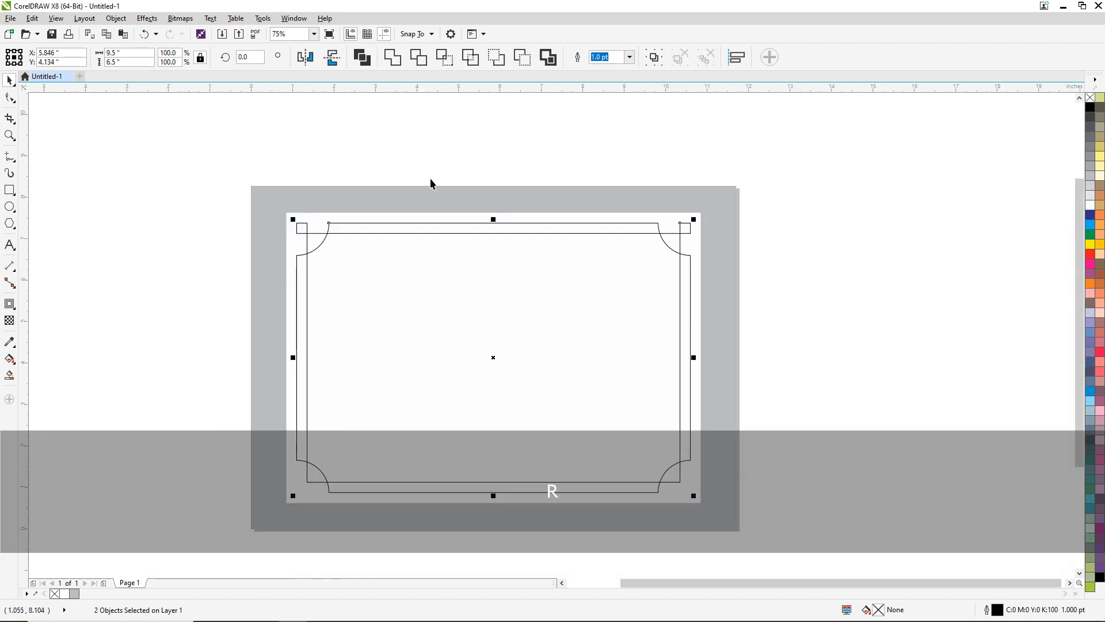
{"action": "left_click", "coordinate": [994, 175]}
- Duplicate the two upper corner squares in place and align the copies with the bottom edge of the scalloped frame
{"action": "left_click_drag", "start_coordinate": [864, 166], "coordinate": [188, 244]}
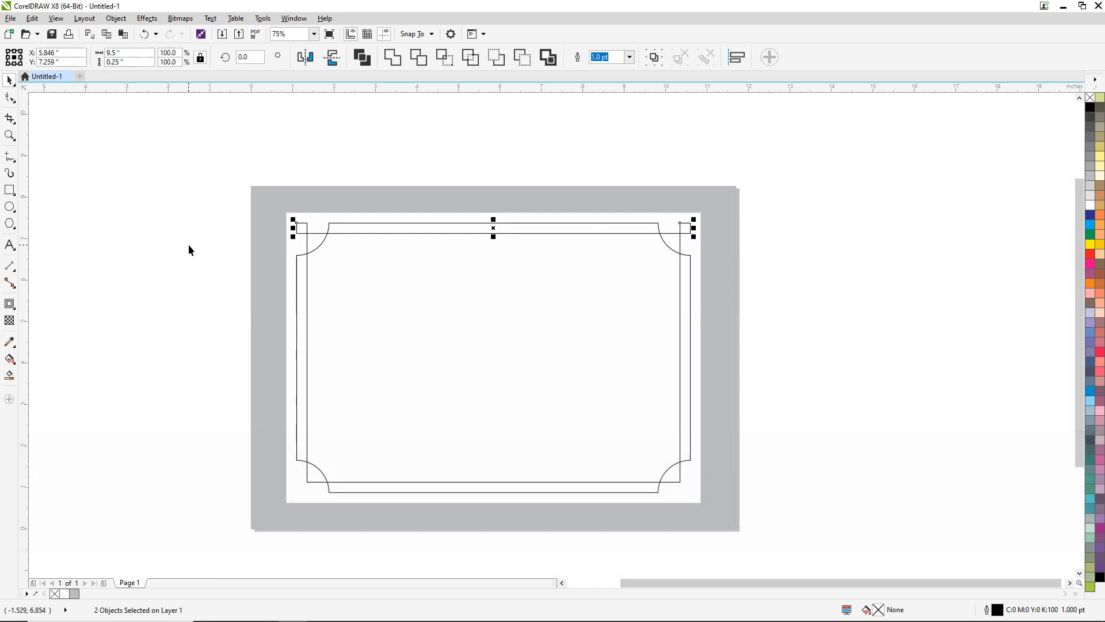
{"action": "key", "text": "ctrl+c"}
{"action": "key", "text": "ctrl+v"}
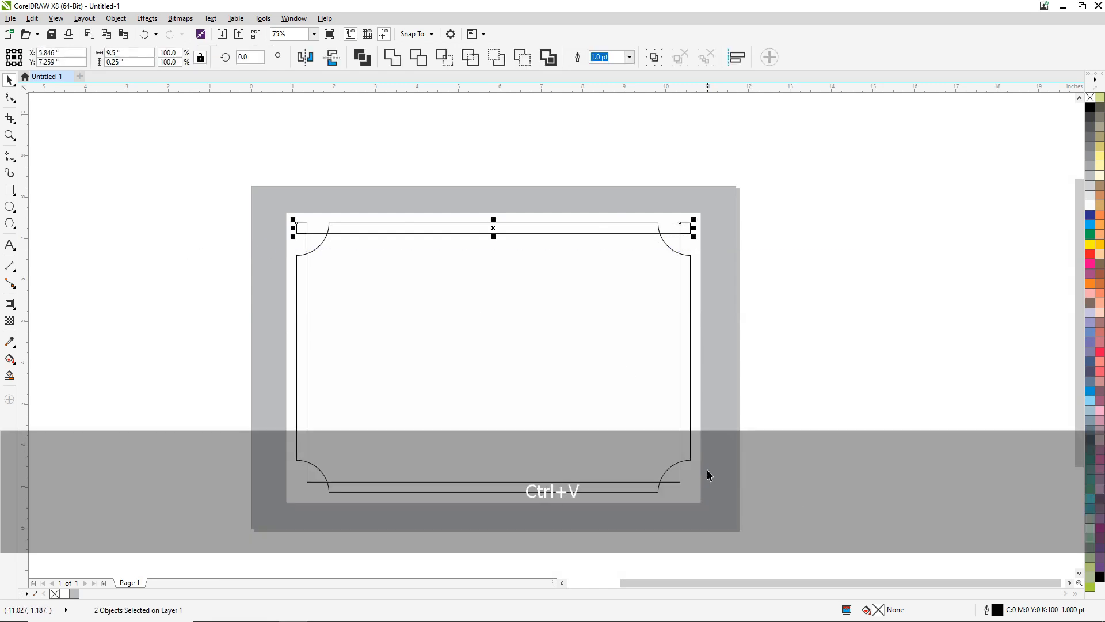
{"action": "key", "text": "shift"}
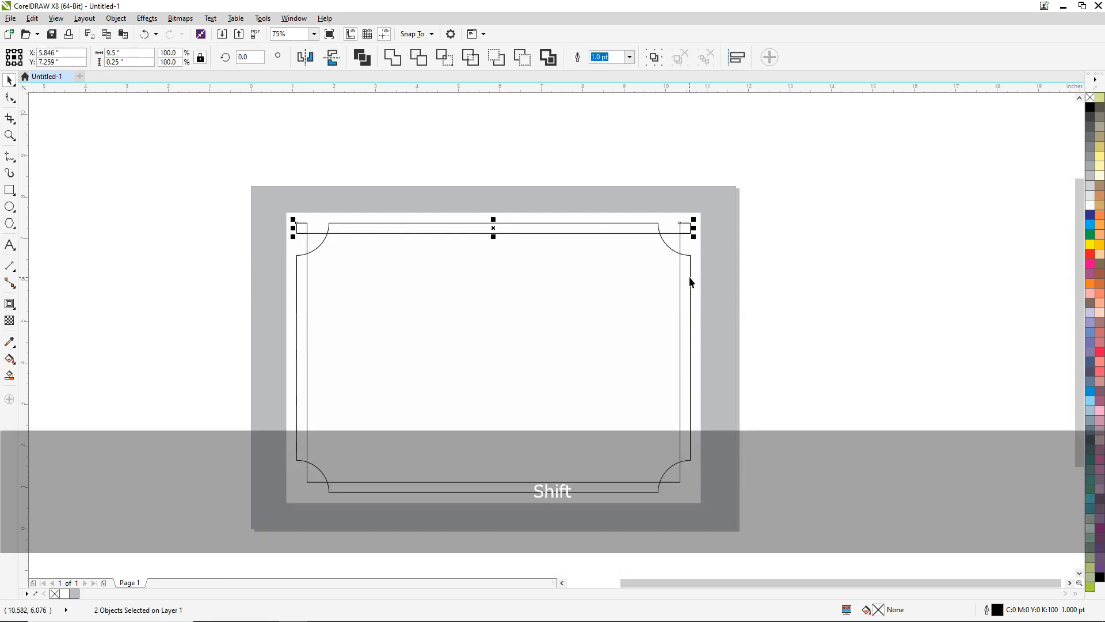
{"action": "left_click", "coordinate": [690, 277], "text": "shift"}
{"action": "key", "text": "b"}
{"action": "left_click", "coordinate": [911, 350]}
- Set the outline width of both frames and all four corner squares to 2 points
{"action": "scroll", "coordinate": [680, 487], "scroll_direction": "up", "scroll_amount": 4}
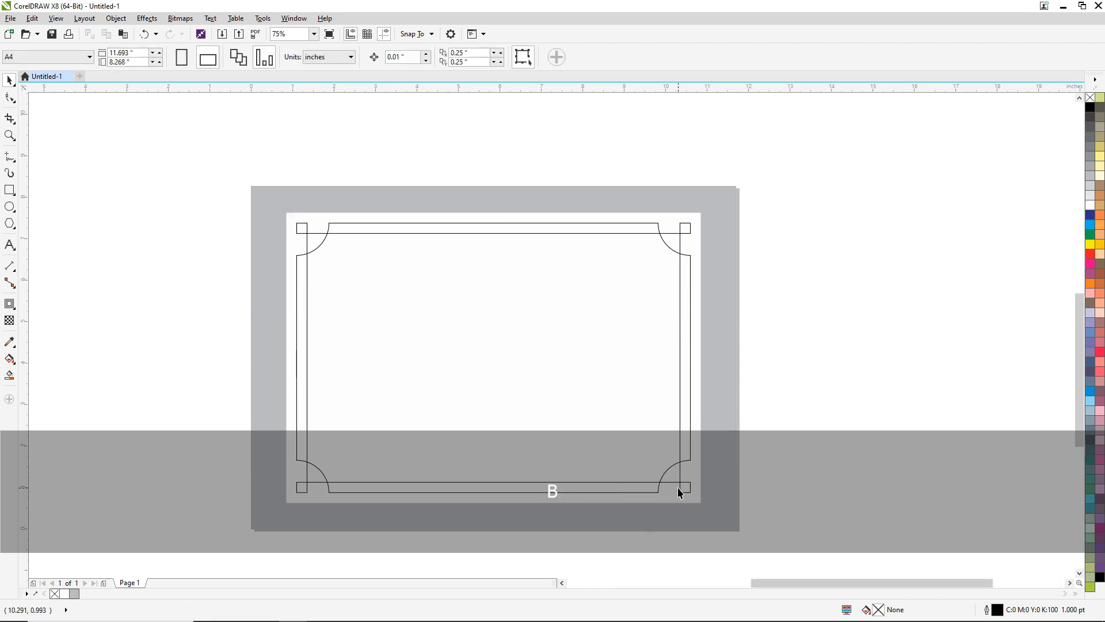
{"action": "scroll", "coordinate": [693, 466], "scroll_direction": "up", "scroll_amount": 1}
{"action": "scroll", "coordinate": [593, 247], "scroll_direction": "down", "scroll_amount": 10}
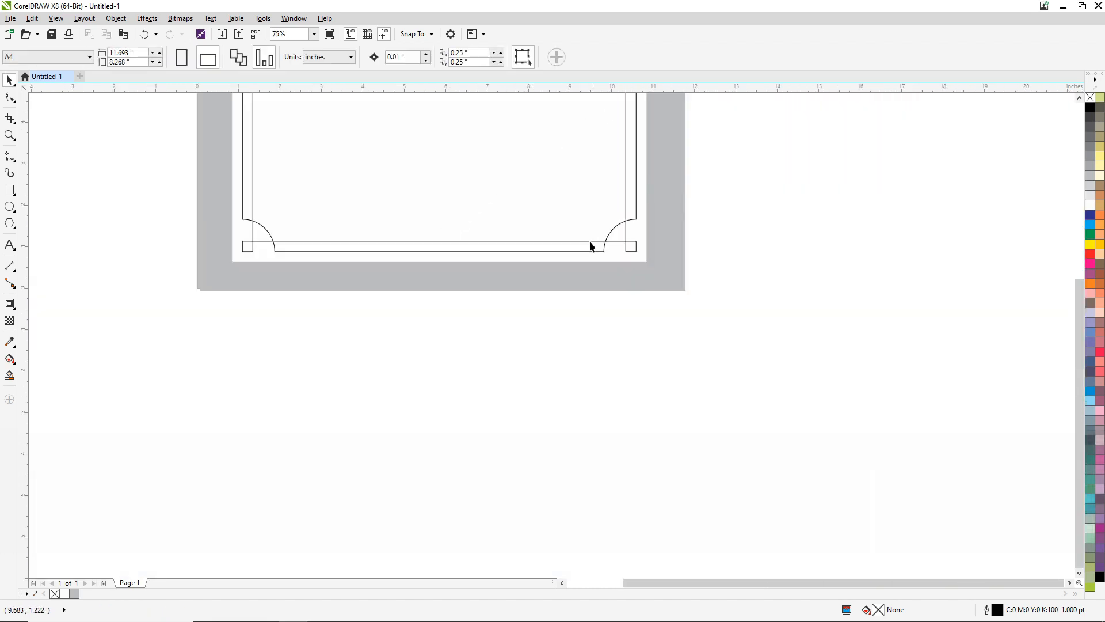
{"action": "scroll", "coordinate": [564, 256], "scroll_direction": "up", "scroll_amount": 5}
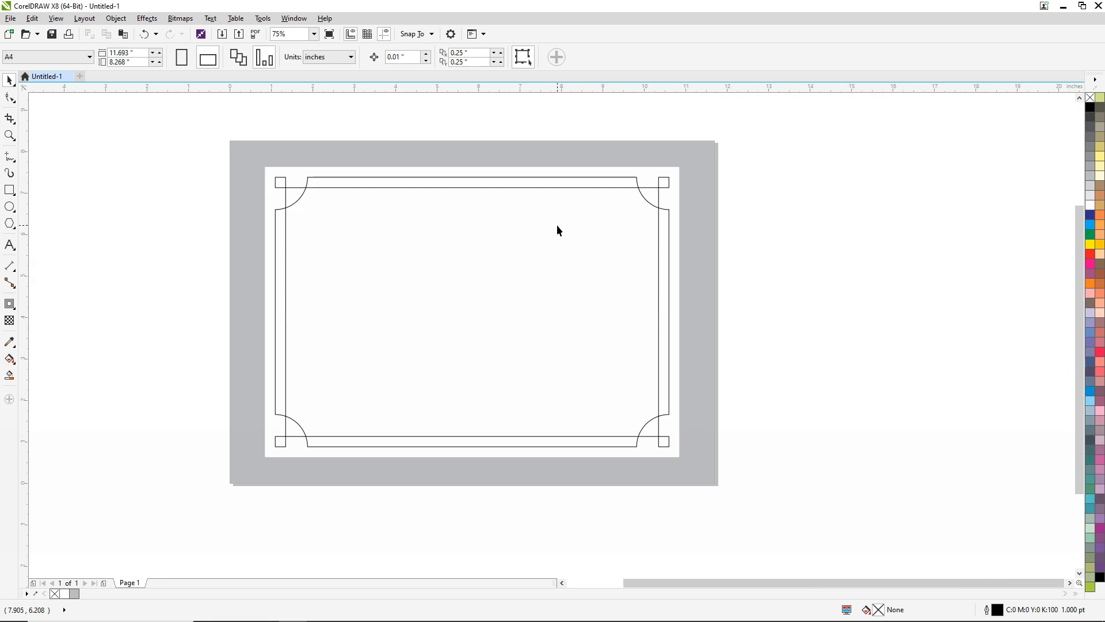
{"action": "left_click_drag", "start_coordinate": [759, 492], "coordinate": [167, 168]}
{"action": "scroll", "coordinate": [674, 171], "scroll_direction": "up", "scroll_amount": 2}
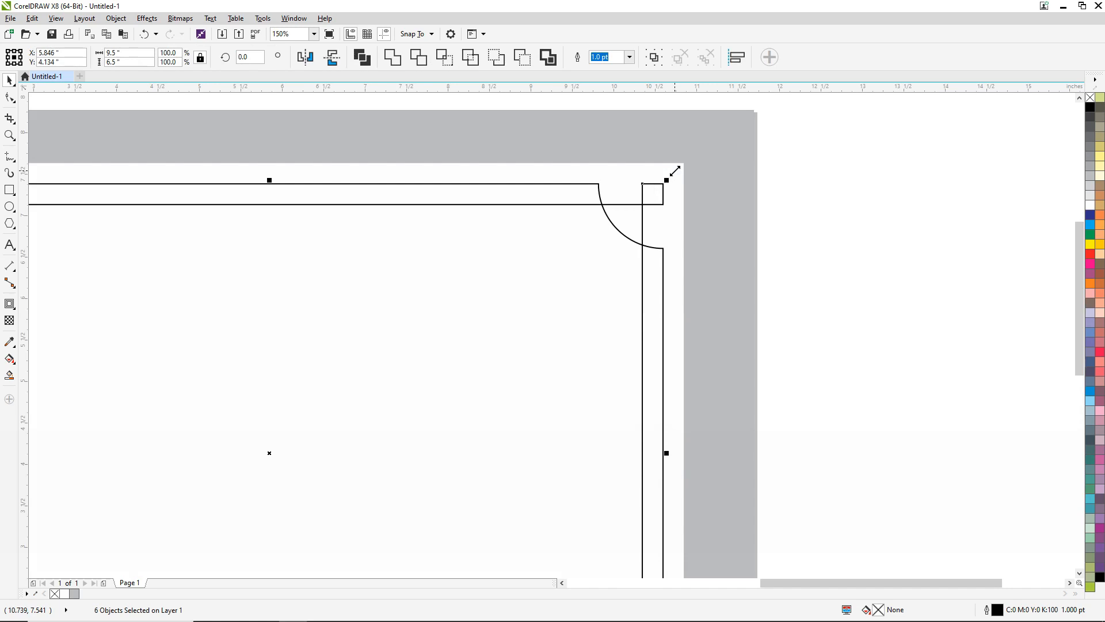
{"action": "key", "text": "F12"}
{"action": "key", "text": "ctrl"}
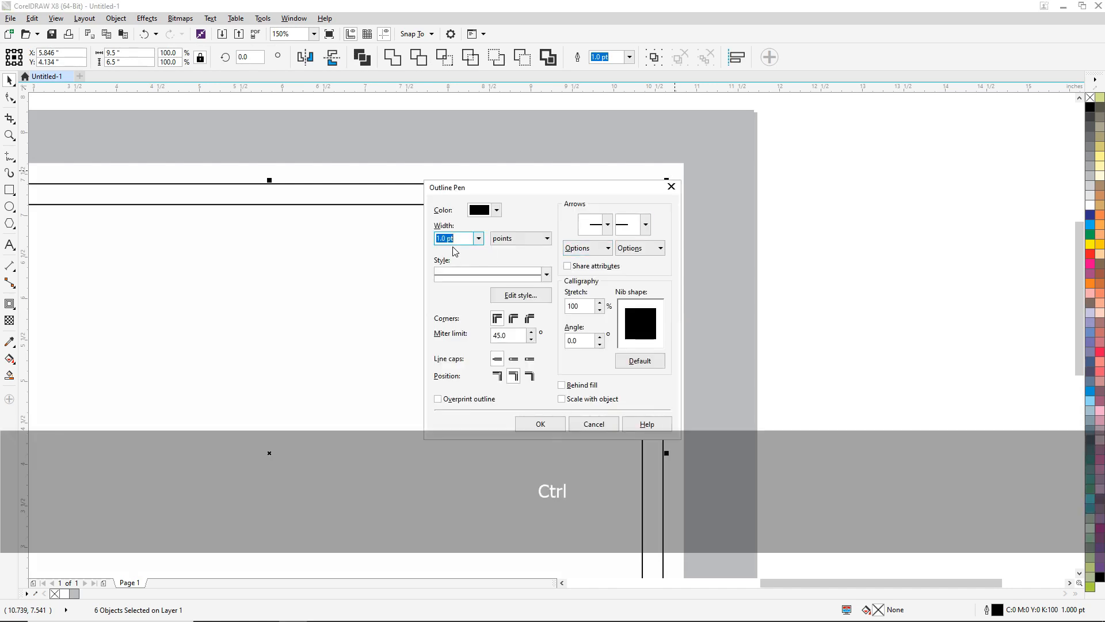
{"action": "type", "text": "2"}
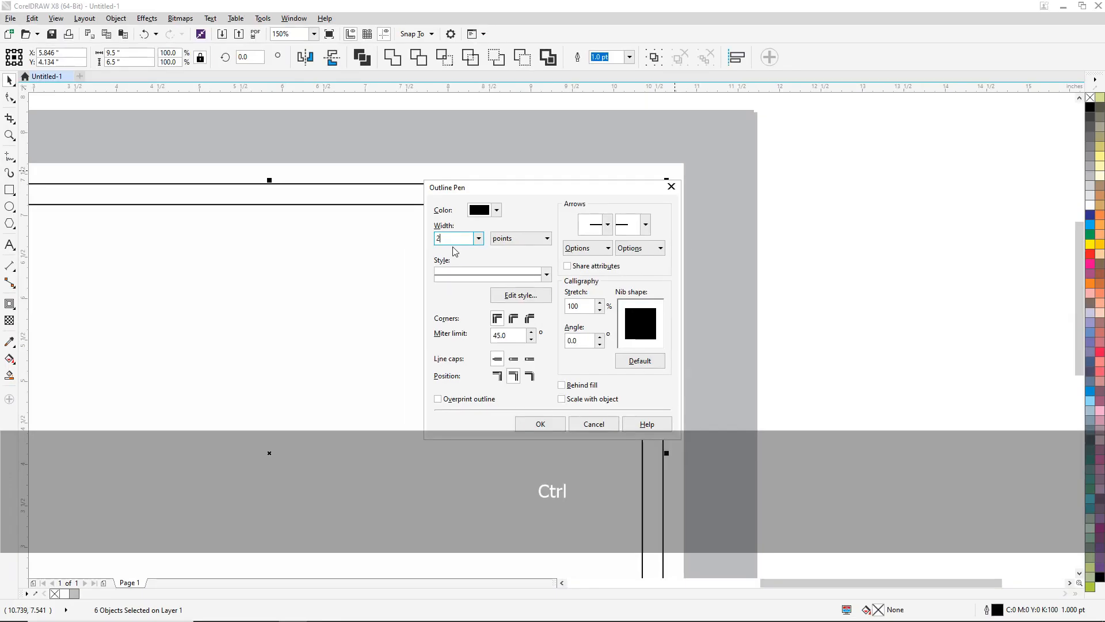
{"action": "key", "text": "Return"}
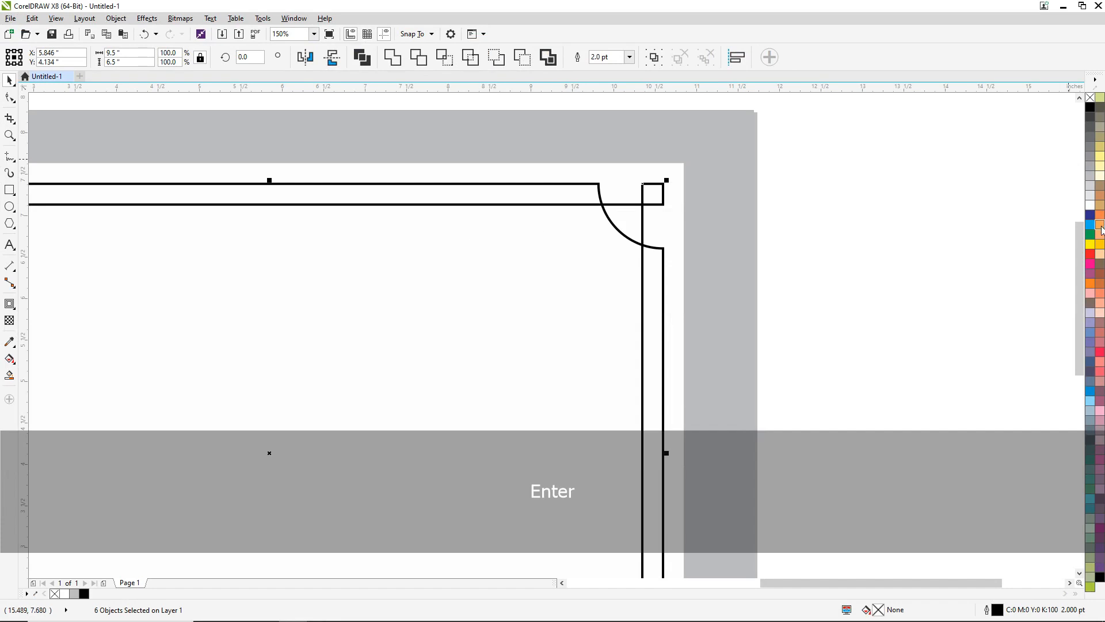
- Color the outlines of the frames and corner squares dark blue with CMYK values C 100, M 100, Y 0, K 30
{"action": "right_click", "coordinate": [1090, 216]}
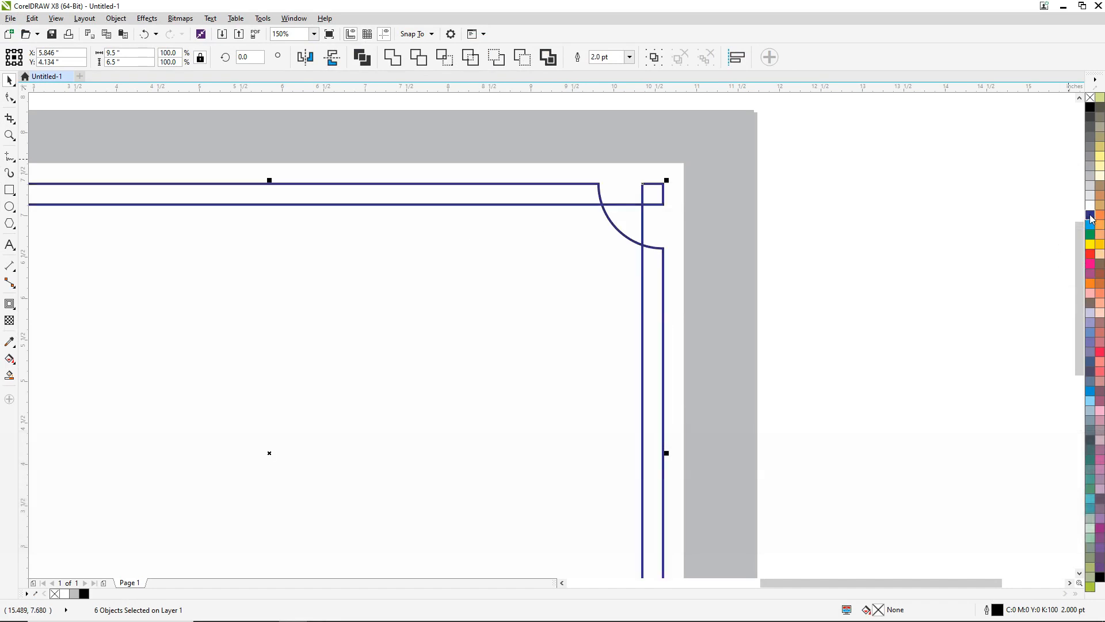
{"action": "double_click", "coordinate": [999, 609]}
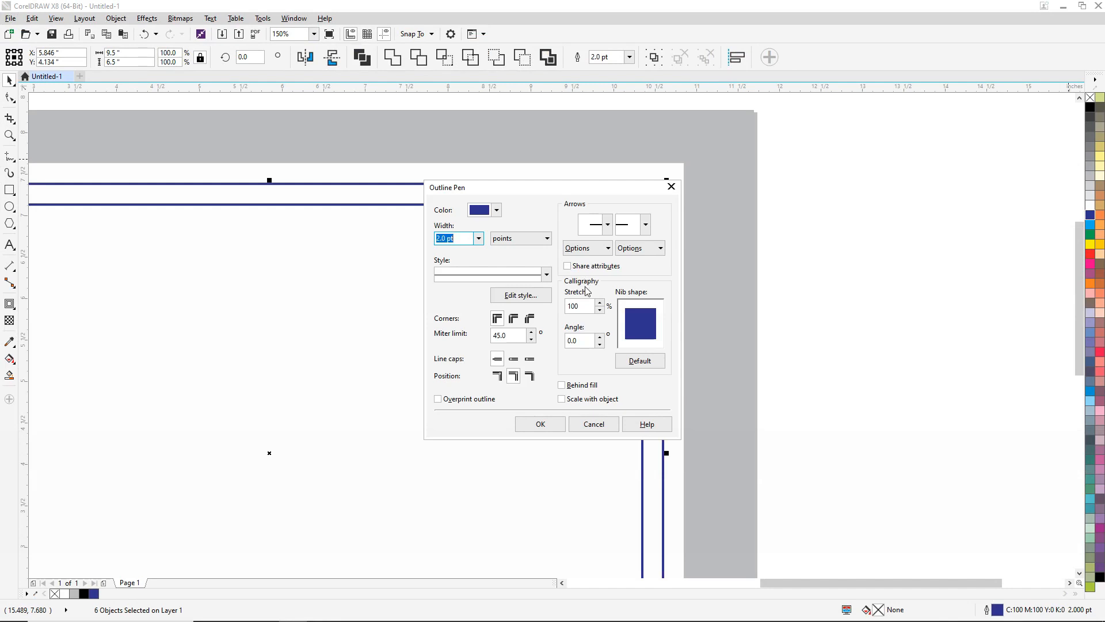
{"action": "left_click", "coordinate": [497, 211]}
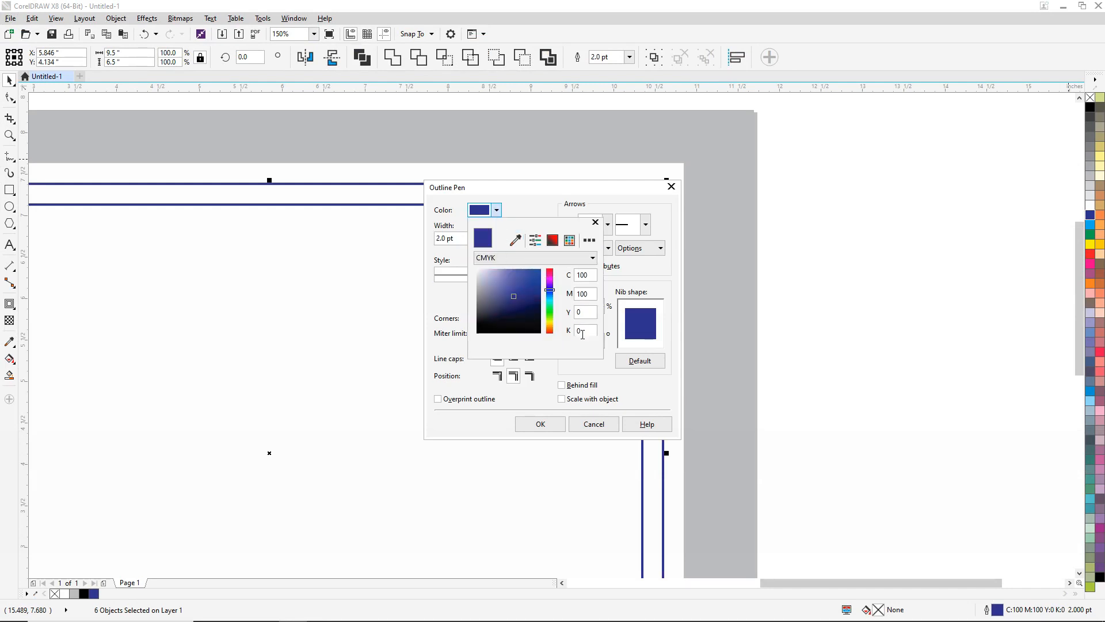
{"action": "key", "text": "ctrl+a"}
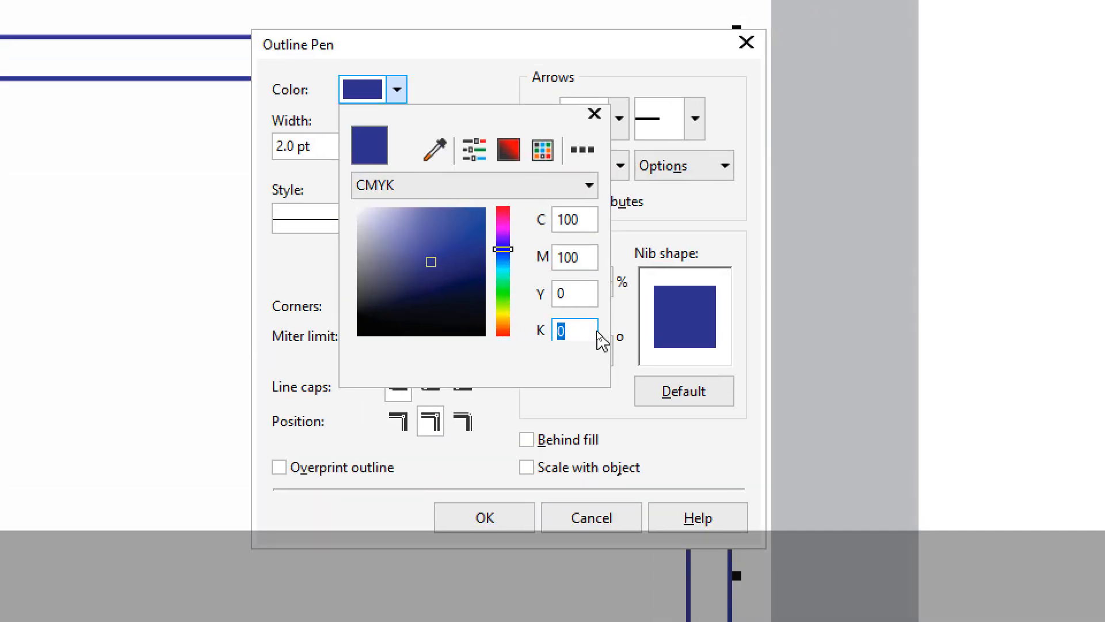
{"action": "type", "text": "20"}
{"action": "key", "text": "ctrl+a"}
{"action": "type", "text": "30"}
{"action": "key", "text": "shift+Tab"}
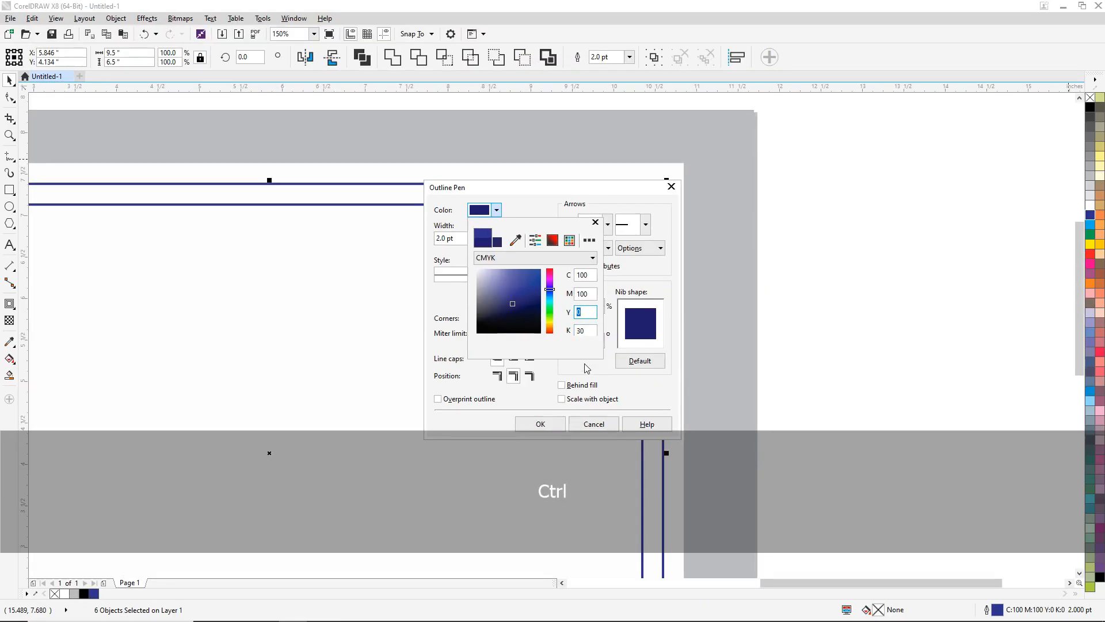
{"action": "left_click", "coordinate": [642, 398]}
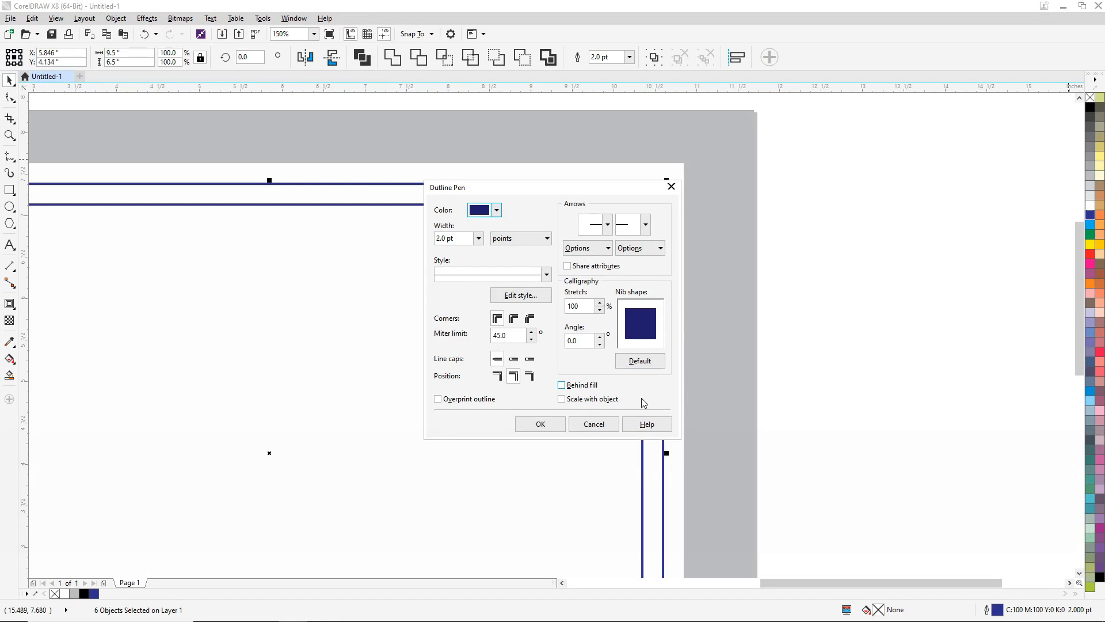
{"action": "left_click", "coordinate": [541, 424]}
{"action": "left_click", "coordinate": [681, 234]}
{"action": "scroll", "coordinate": [678, 235], "scroll_direction": "down", "scroll_amount": 2}
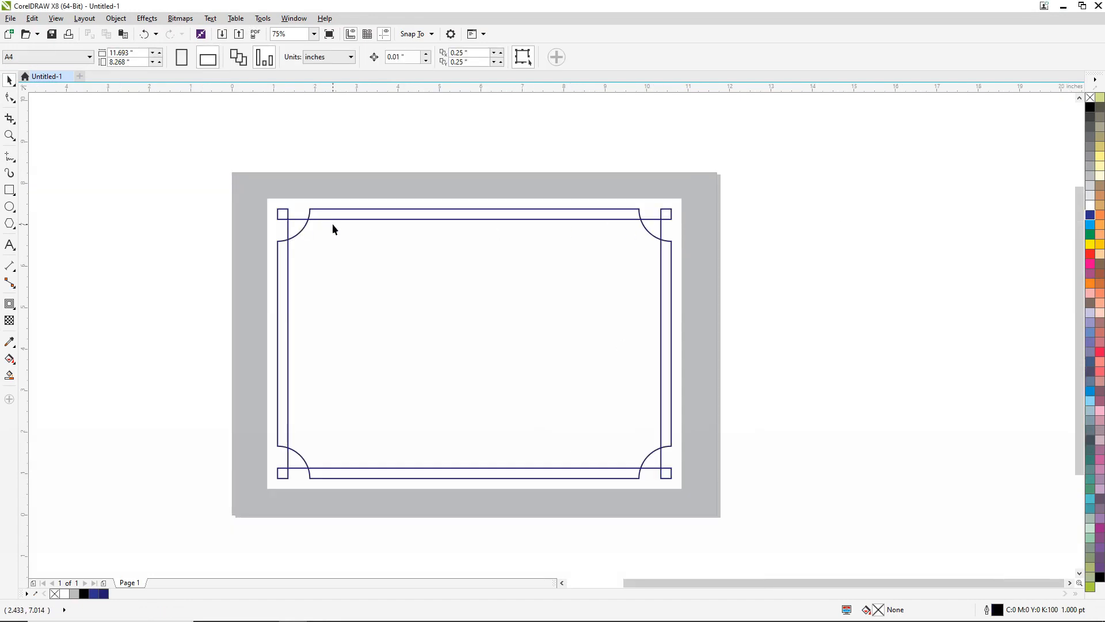
{"action": "scroll", "coordinate": [686, 227], "scroll_direction": "up", "scroll_amount": 4}
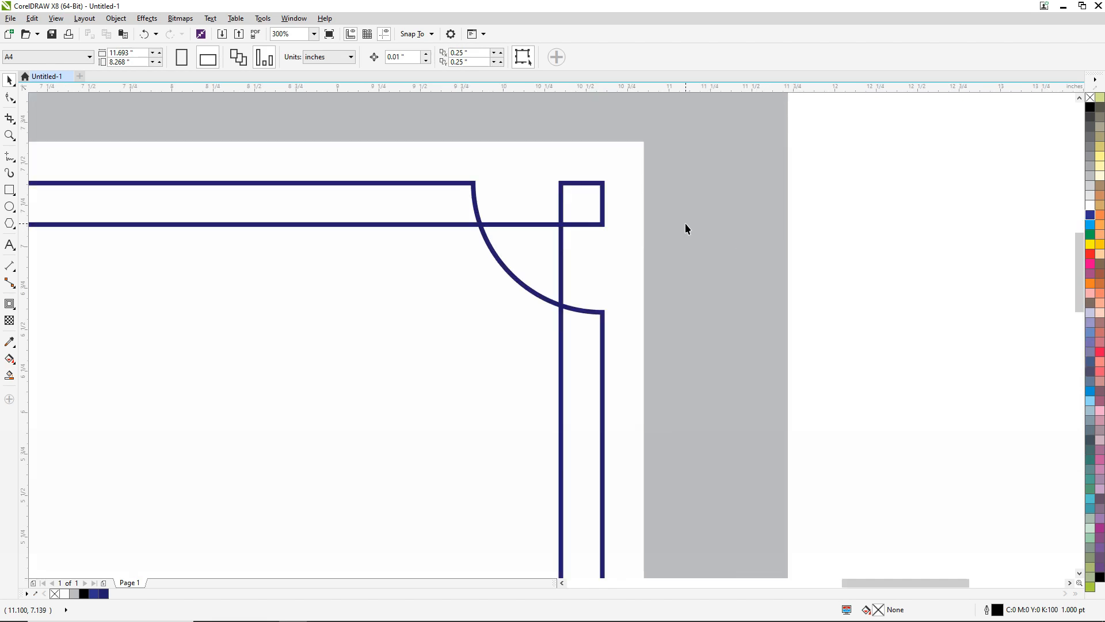
- Select both frames and all four corner squares and PowerClip them inside the white 10 by 7 inch rectangle
{"action": "scroll", "coordinate": [685, 228], "scroll_direction": "down", "scroll_amount": 4}
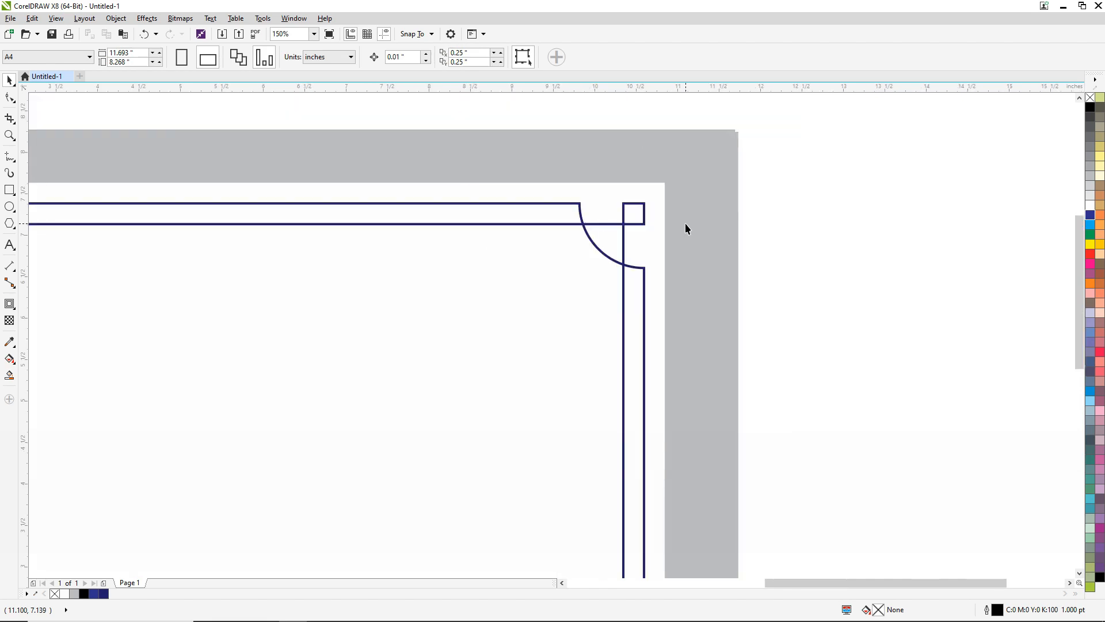
{"action": "left_click_drag", "start_coordinate": [786, 136], "coordinate": [223, 489]}
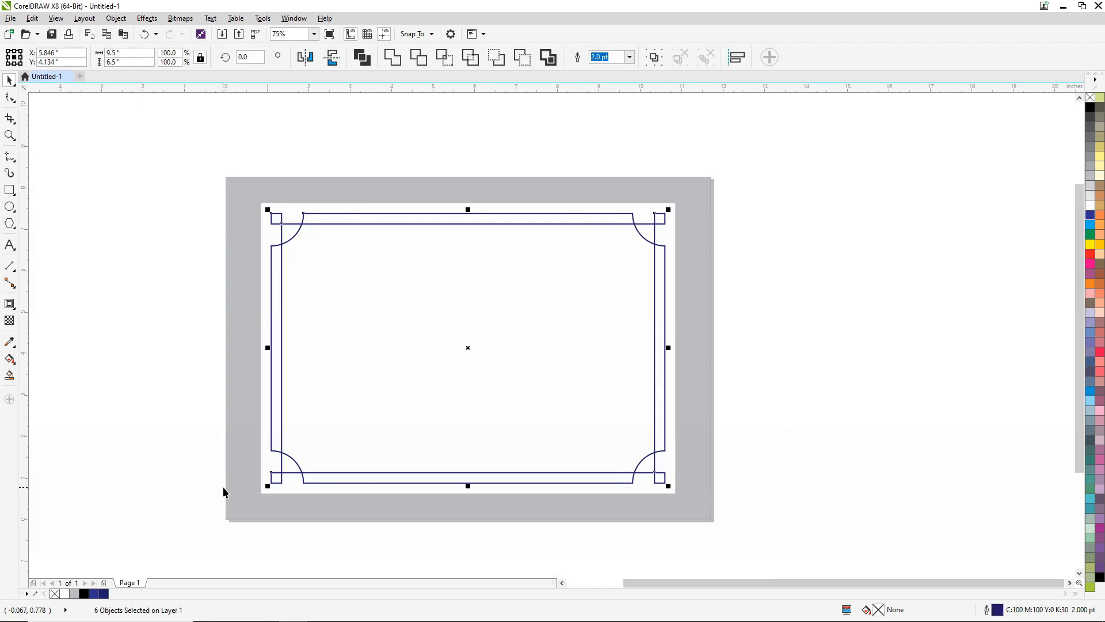
{"action": "right_click", "coordinate": [533, 214]}
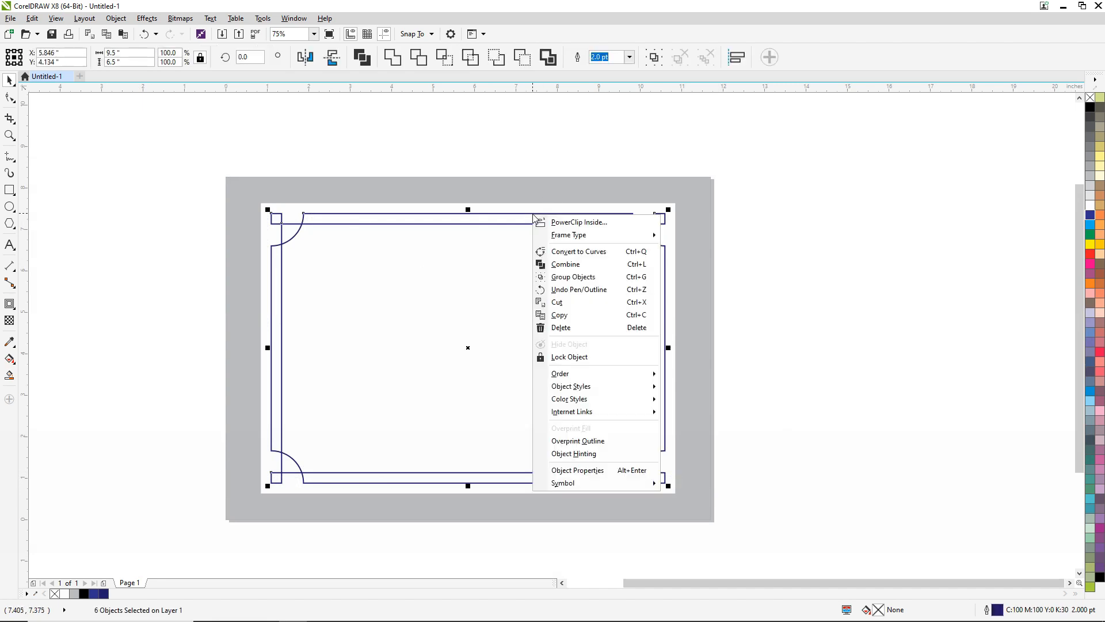
{"action": "key", "text": "ctrl"}
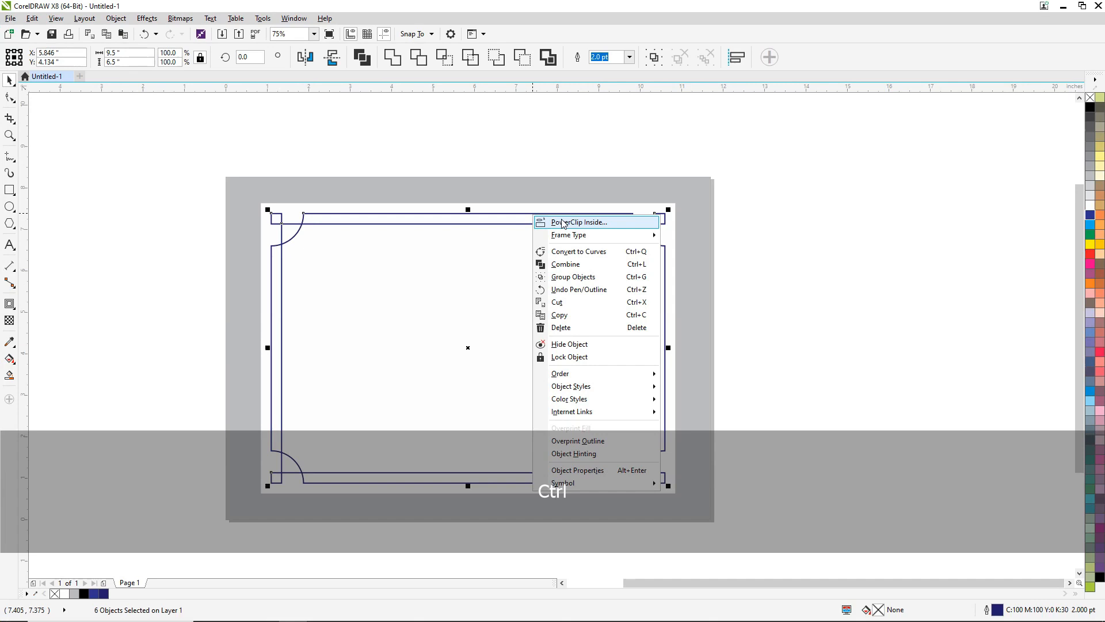
{"action": "left_click", "coordinate": [563, 223]}
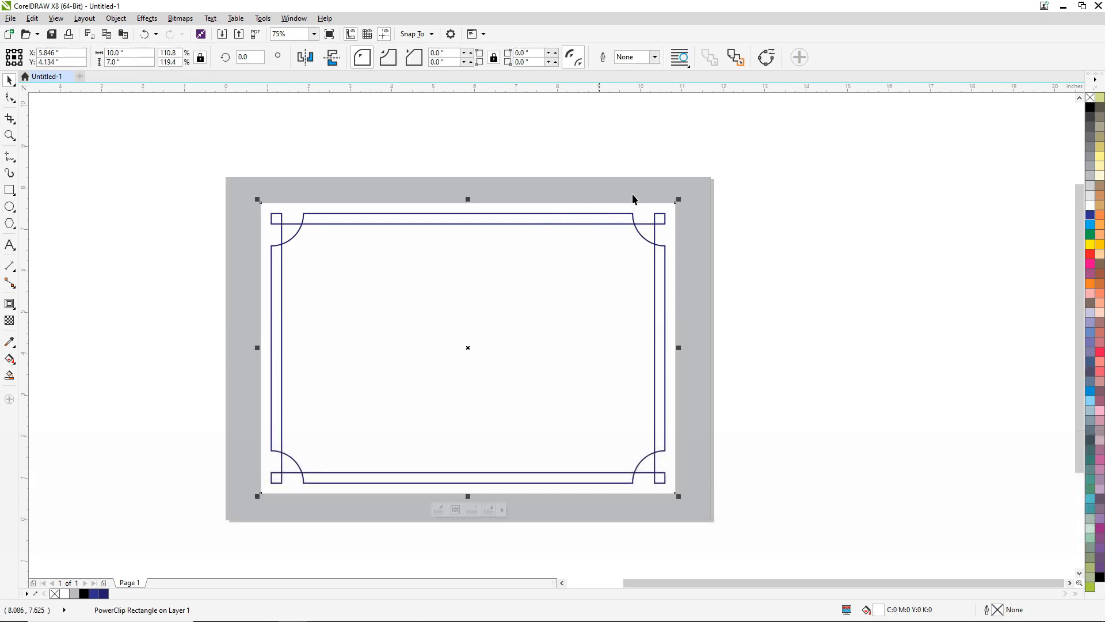
{"action": "left_click", "coordinate": [812, 191]}
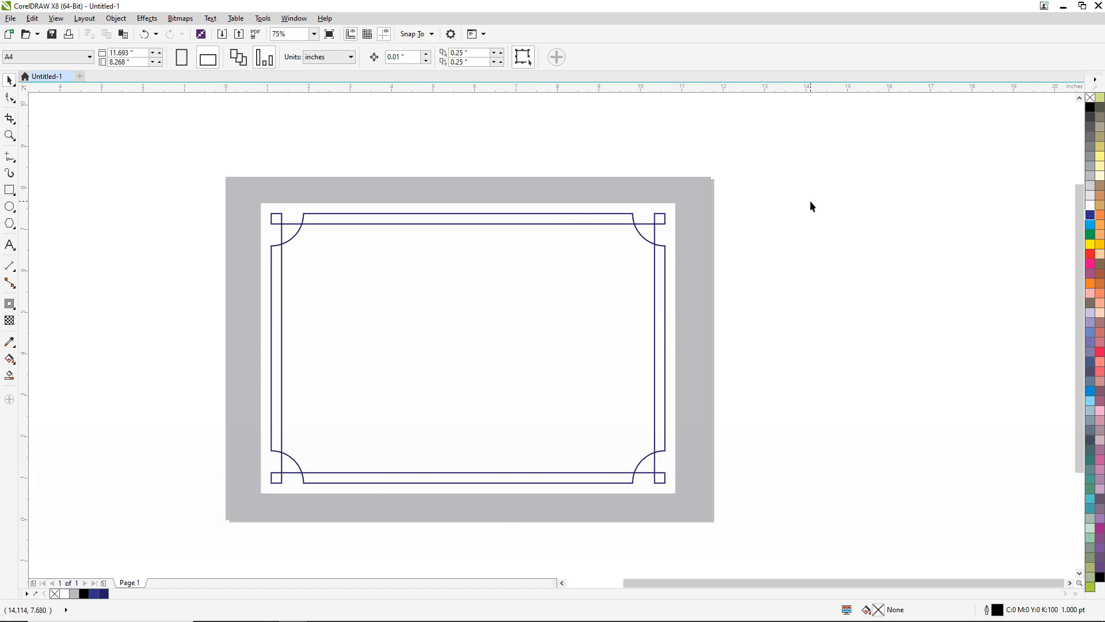
- Draw a square about 2.4 inches wide over the page's right edge and rotate it 45 degrees into a diamond
{"action": "key", "text": "ctrl"}
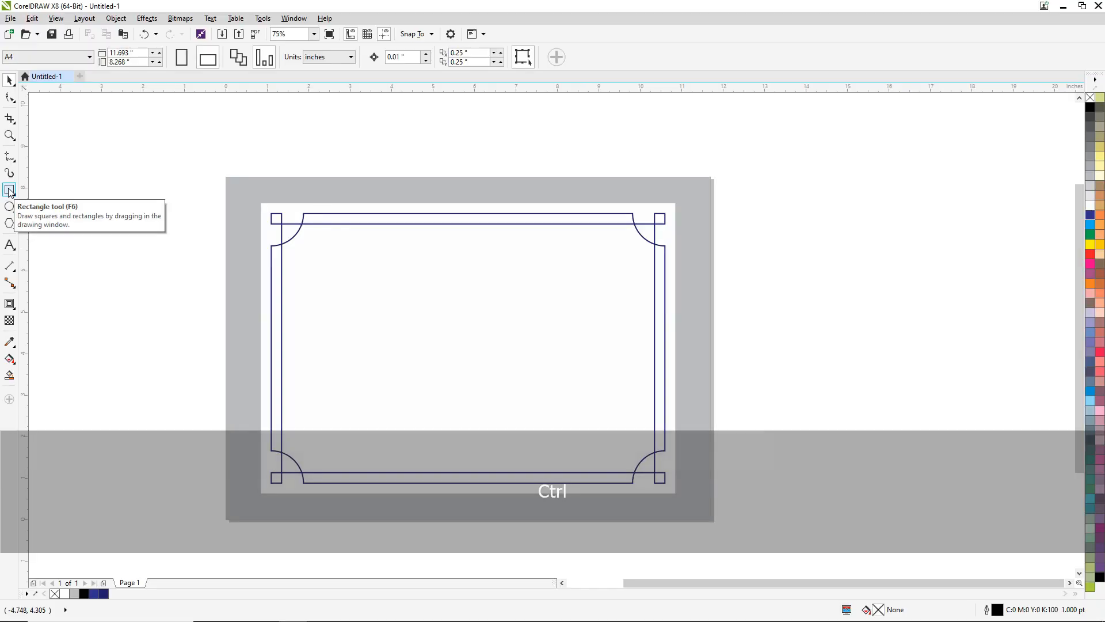
{"action": "left_click", "coordinate": [10, 190]}
{"action": "key", "text": "ctrl"}
{"action": "left_click_drag", "start_coordinate": [695, 266], "coordinate": [775, 367]}
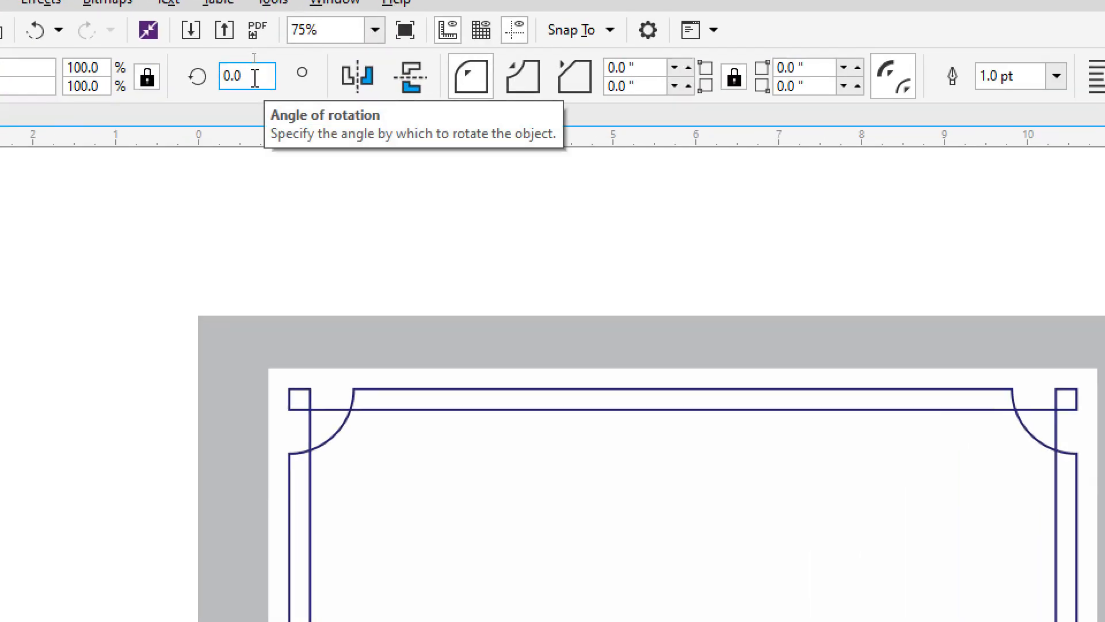
{"action": "left_click", "coordinate": [254, 57]}
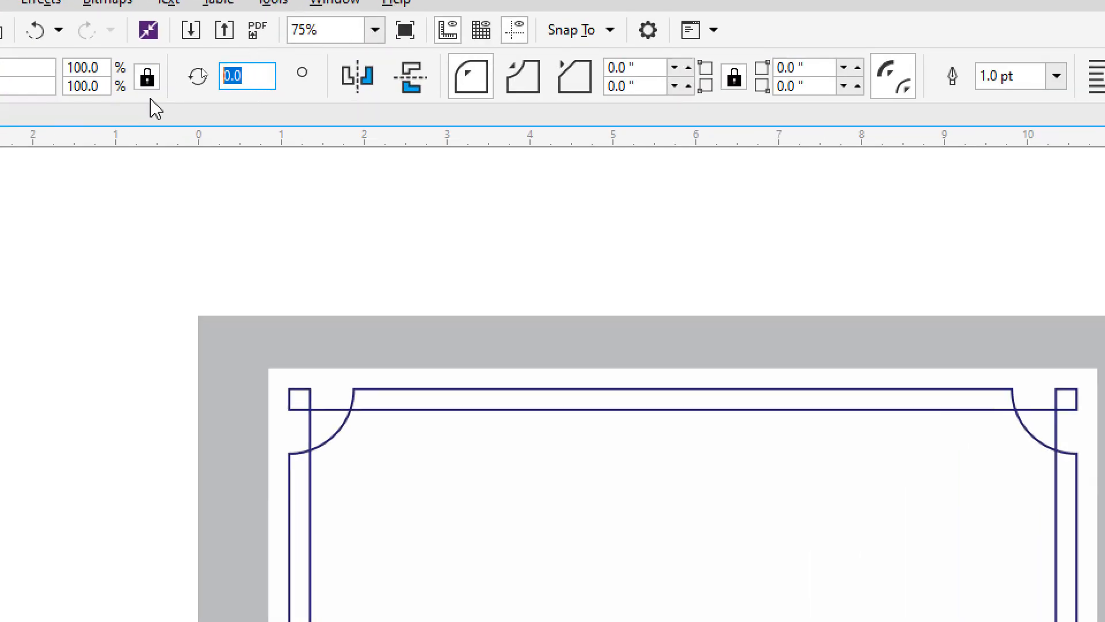
{"action": "type", "text": "45"}
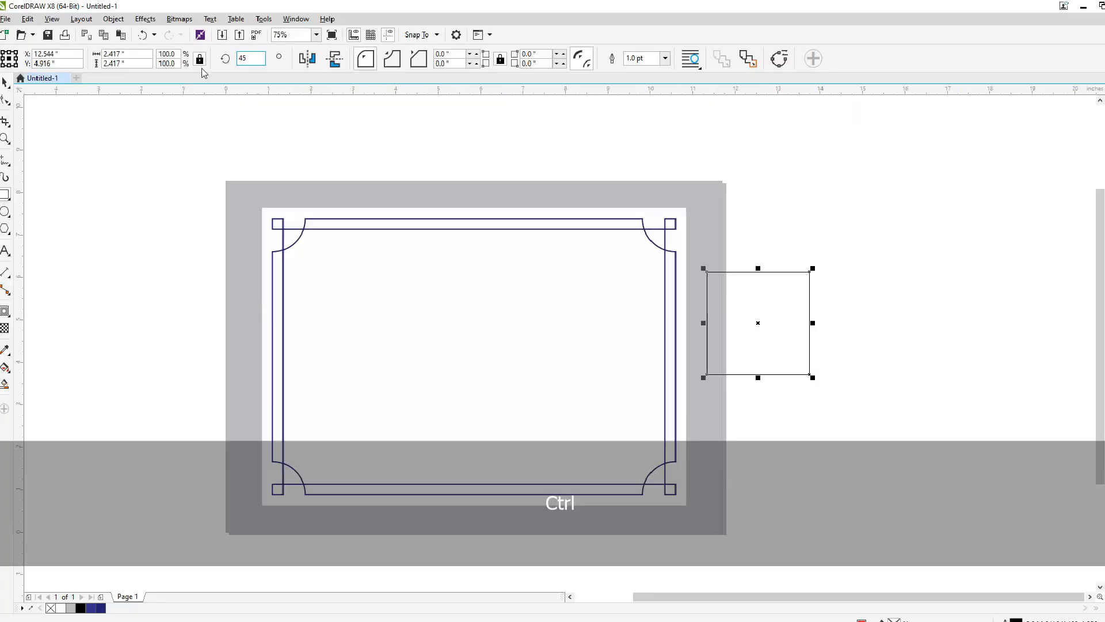
{"action": "key", "text": "Return"}
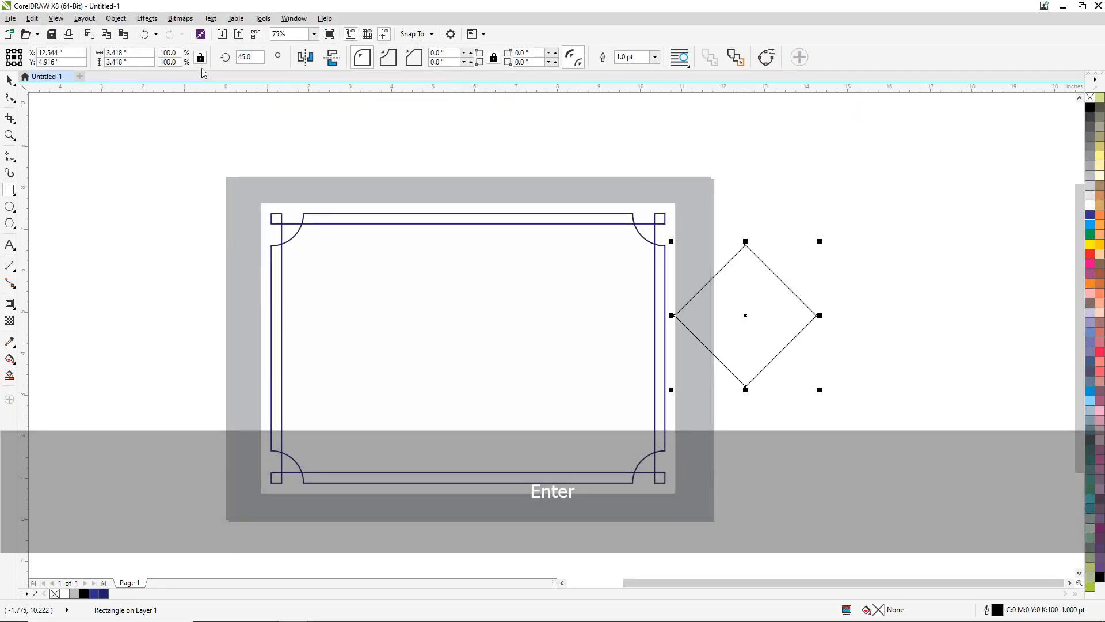
{"action": "left_click", "coordinate": [11, 82]}
{"action": "left_click", "coordinate": [918, 247]}
- Move the diamond onto the white rectangle's right edge and align its center vertically with the rectangle
{"action": "left_click_drag", "start_coordinate": [781, 318], "coordinate": [726, 358]}
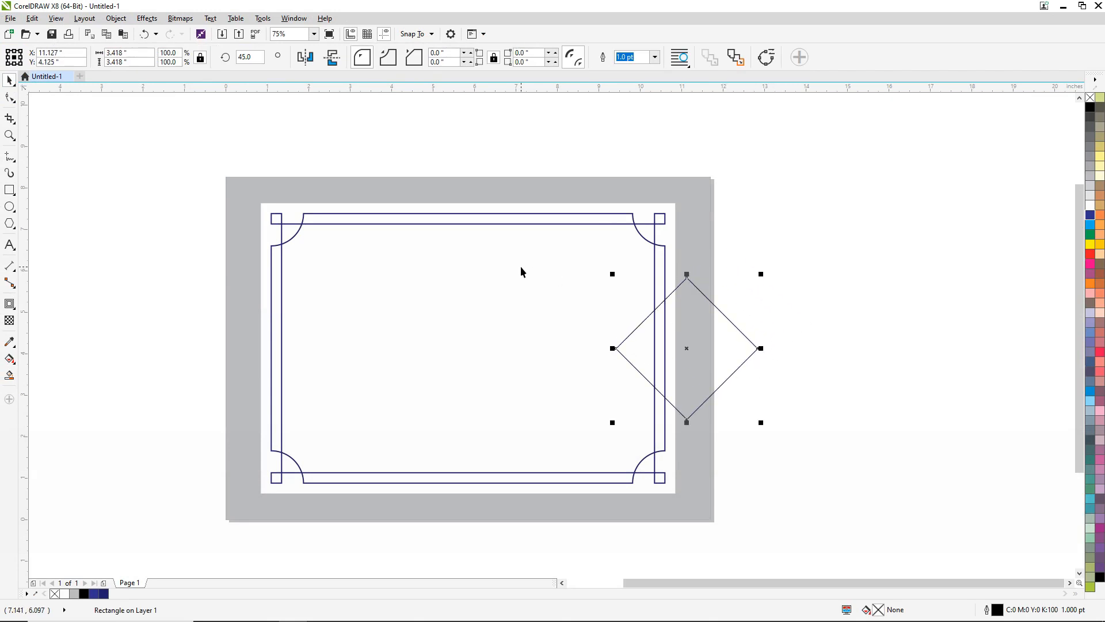
{"action": "left_click", "coordinate": [540, 267], "text": "shift"}
{"action": "key", "text": "e"}
{"action": "left_click", "coordinate": [797, 245]}
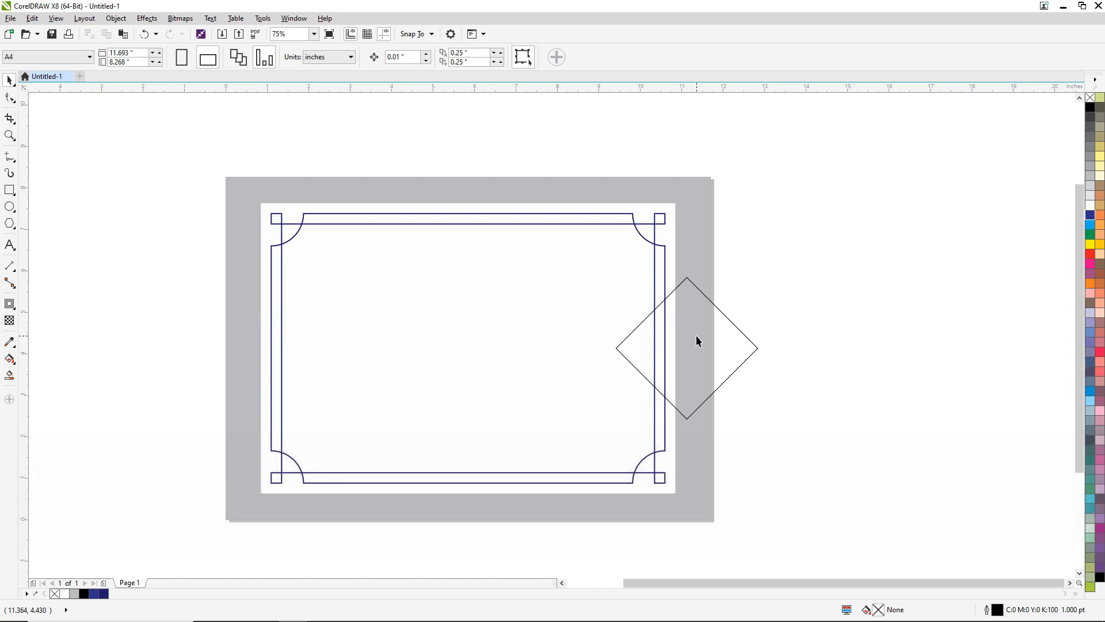
- Nudge the diamond slightly above the rectangle's vertical center, to a Y position of 4.404 inches
{"action": "left_click", "coordinate": [697, 341]}
{"action": "key", "text": "Up"}
{"action": "key", "text": "Up"}
{"action": "key", "text": "Up"}
{"action": "key", "text": "Up"}
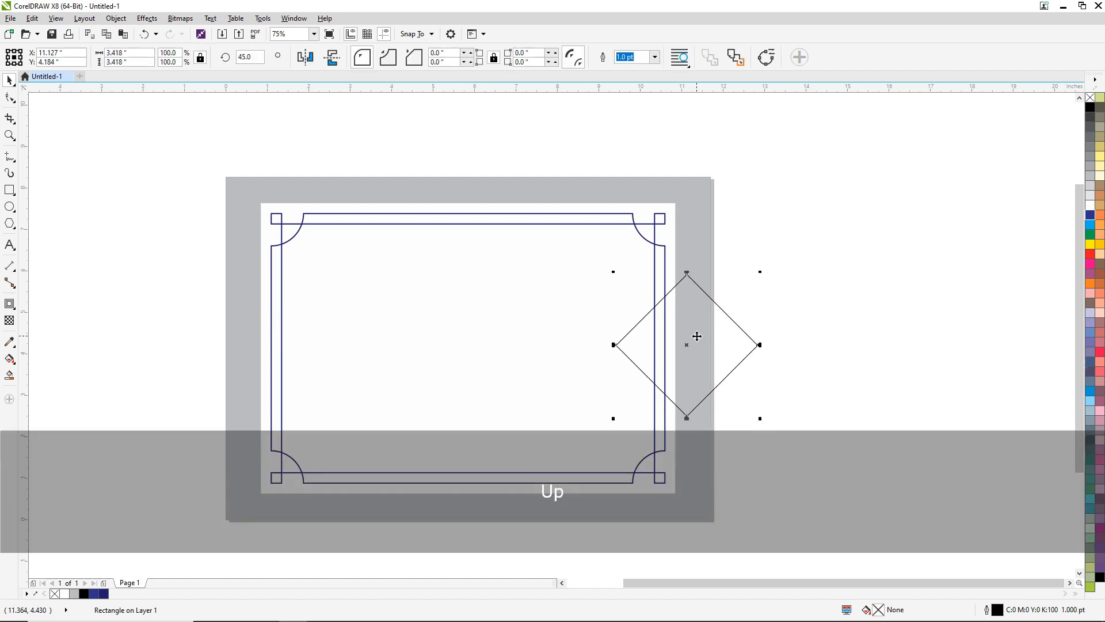
{"action": "key", "text": "Up"}
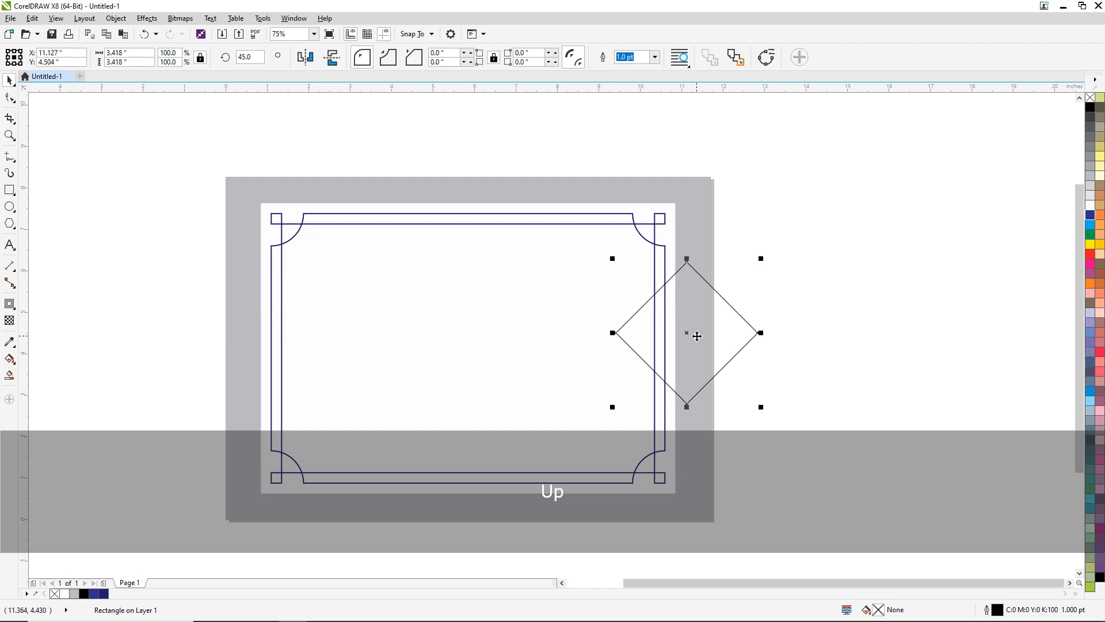
{"action": "key", "text": "Down"}
{"action": "key", "text": "Down"}
{"action": "key", "text": "Down"}
{"action": "key", "text": "Down"}
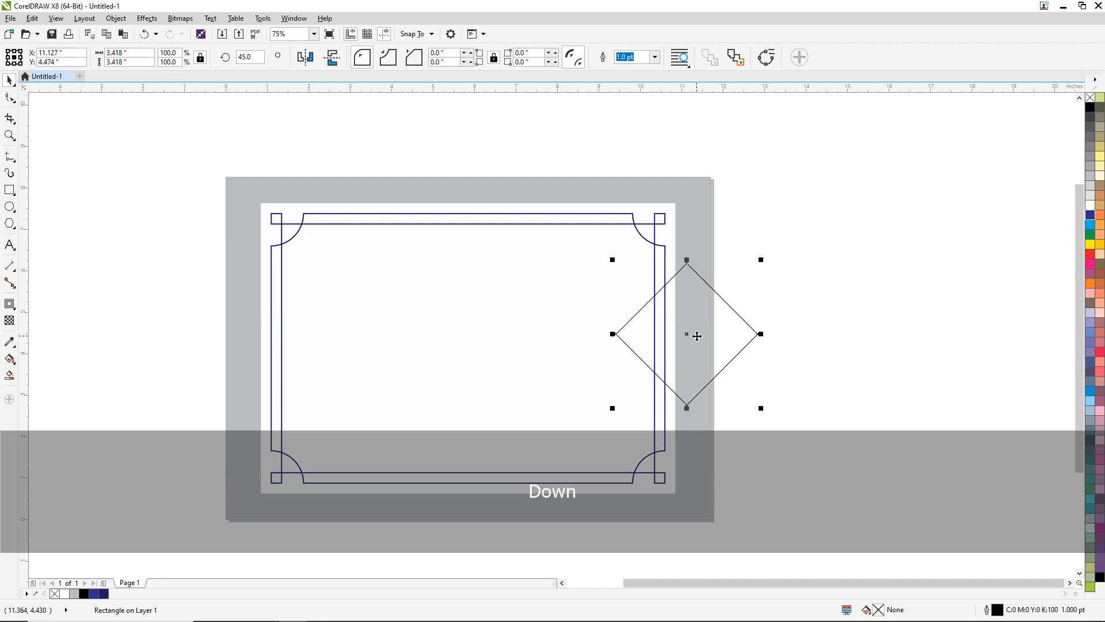
{"action": "key", "text": "Down"}
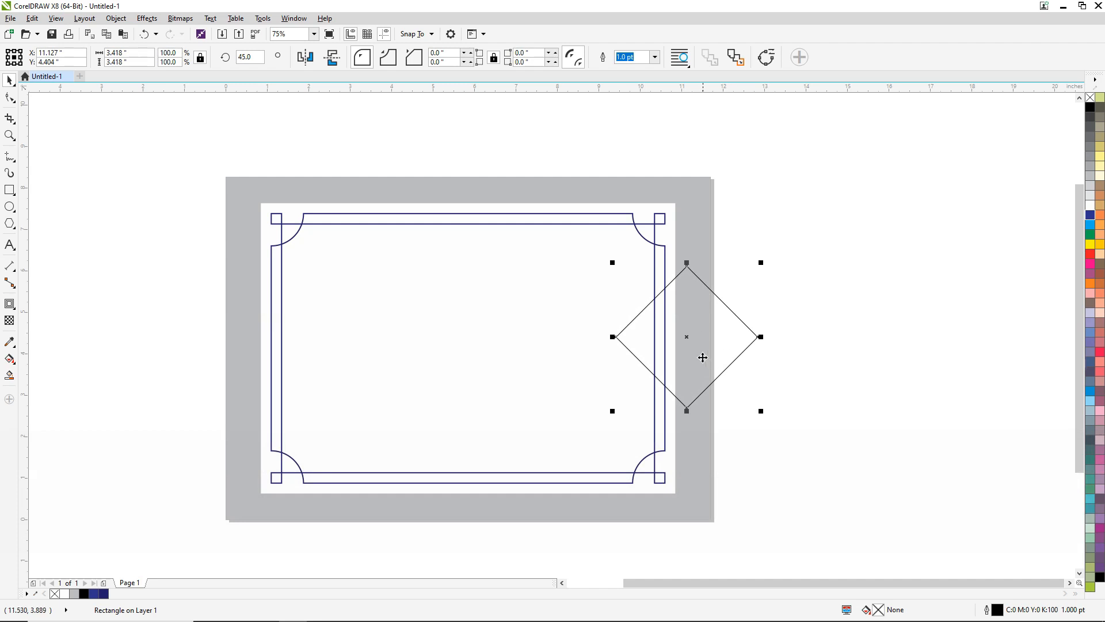
{"action": "scroll", "coordinate": [685, 322], "scroll_direction": "up", "scroll_amount": 1}
{"action": "scroll", "coordinate": [685, 322], "scroll_direction": "down", "scroll_amount": 1}
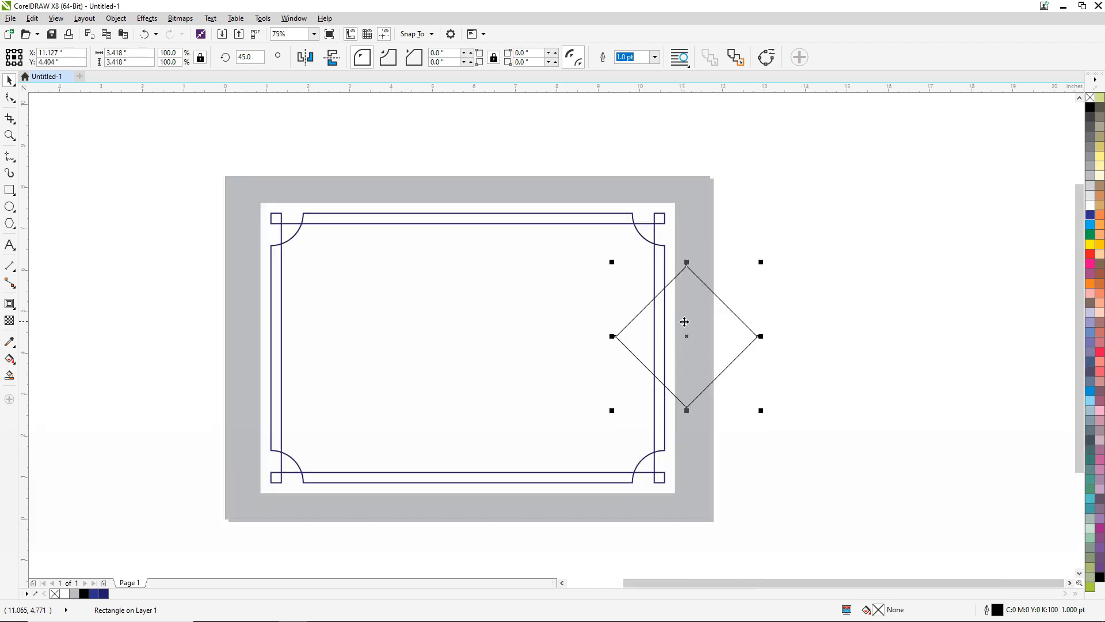
- Group the frames and corner squares inside the PowerClip rectangle, cut the group out, and finish editing the contents
{"action": "left_click", "coordinate": [540, 265], "text": "ctrl"}
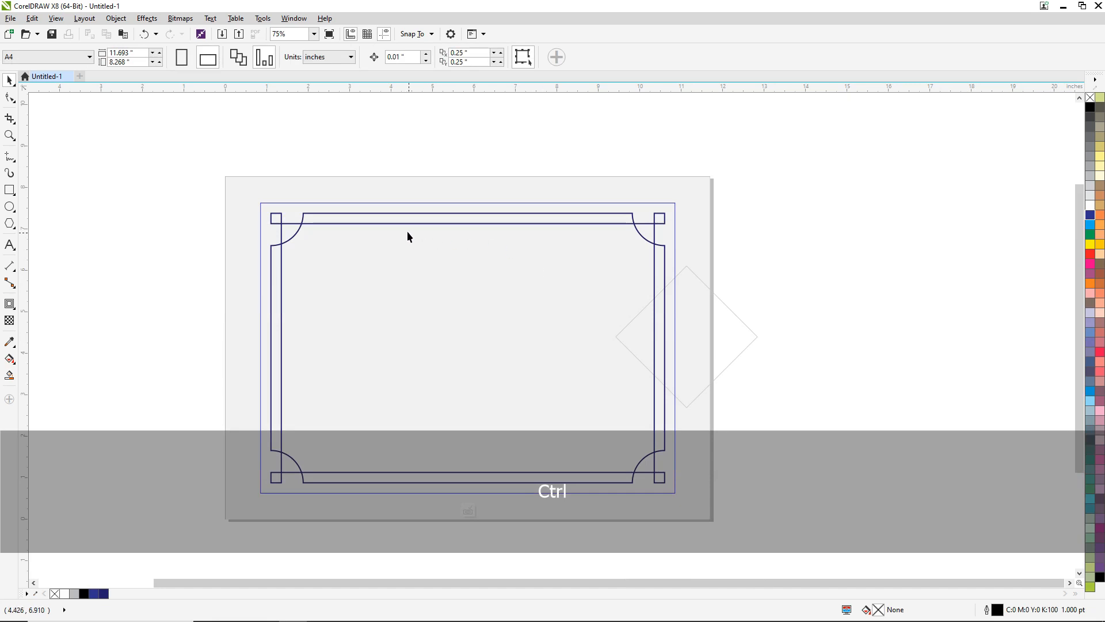
{"action": "left_click_drag", "start_coordinate": [407, 236], "coordinate": [433, 213]}
{"action": "key", "text": "ctrl+z"}
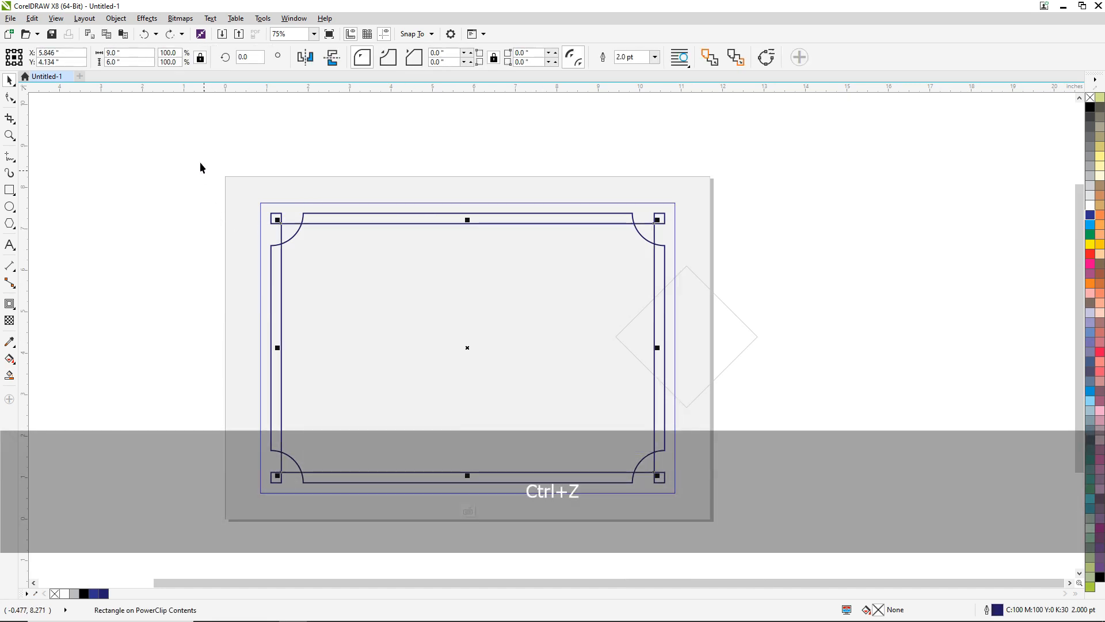
{"action": "left_click_drag", "start_coordinate": [200, 166], "coordinate": [681, 505]}
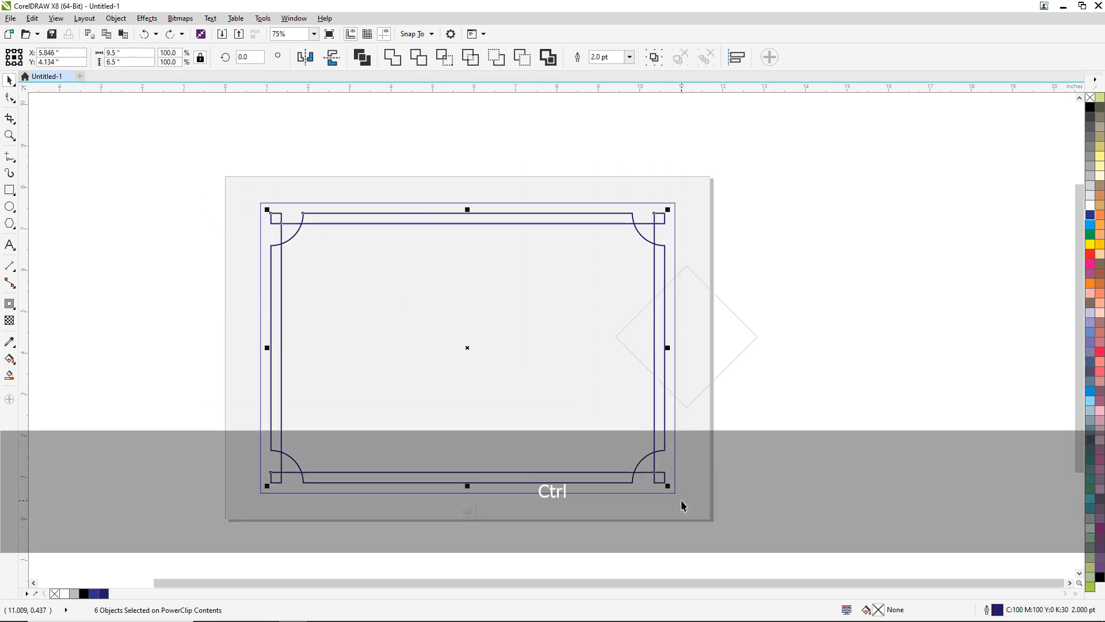
{"action": "key", "text": "ctrl+g"}
{"action": "right_click", "coordinate": [467, 218]}
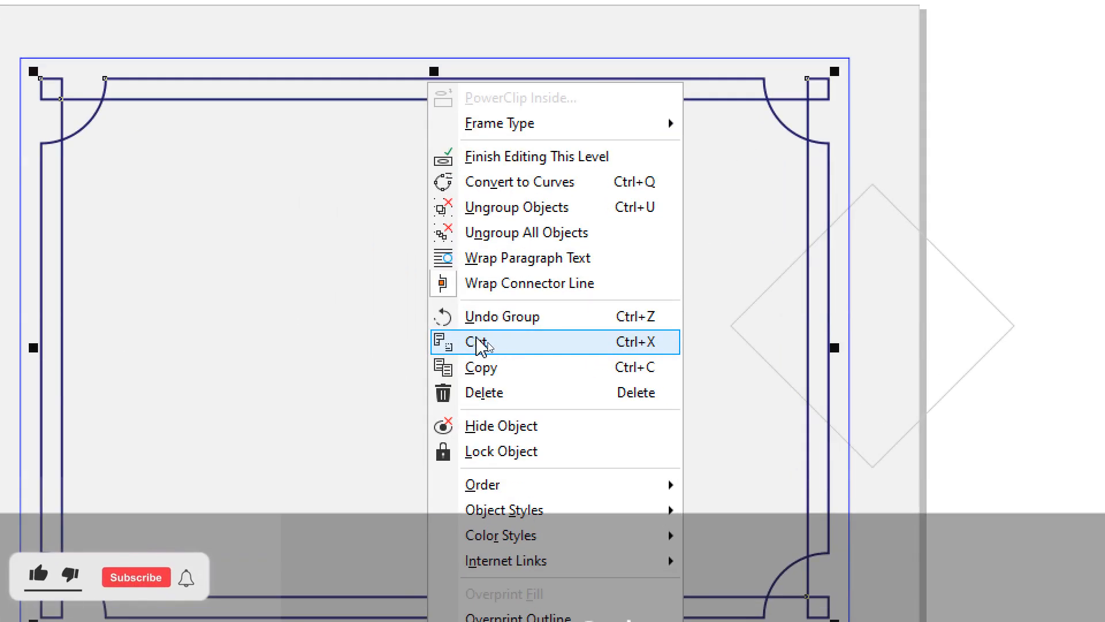
{"action": "left_click", "coordinate": [481, 343]}
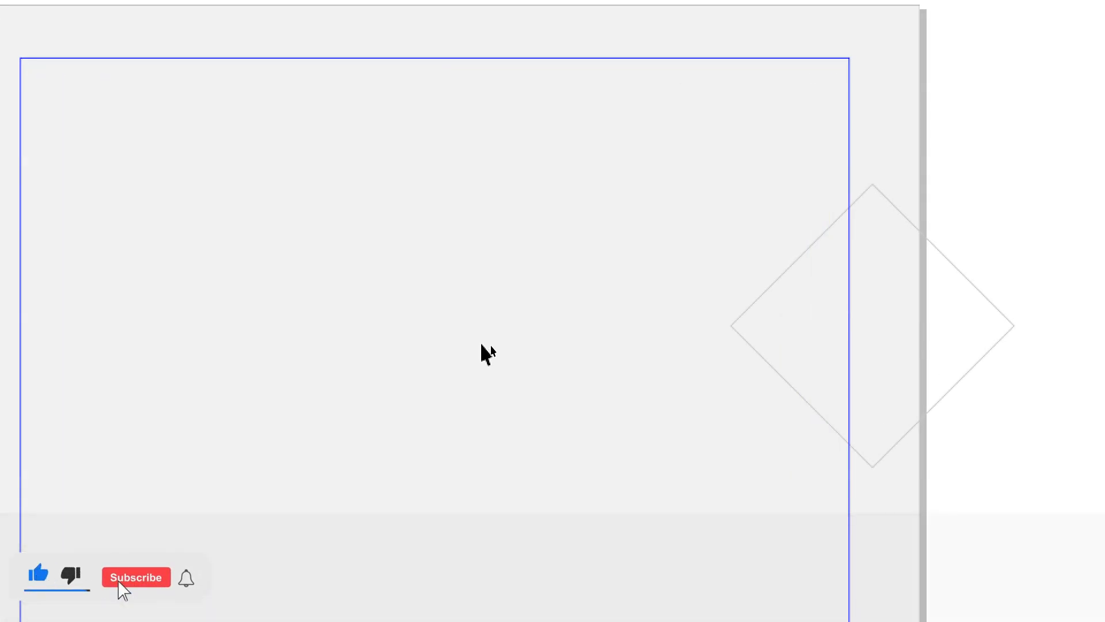
{"action": "left_click", "coordinate": [830, 218], "text": "ctrl"}
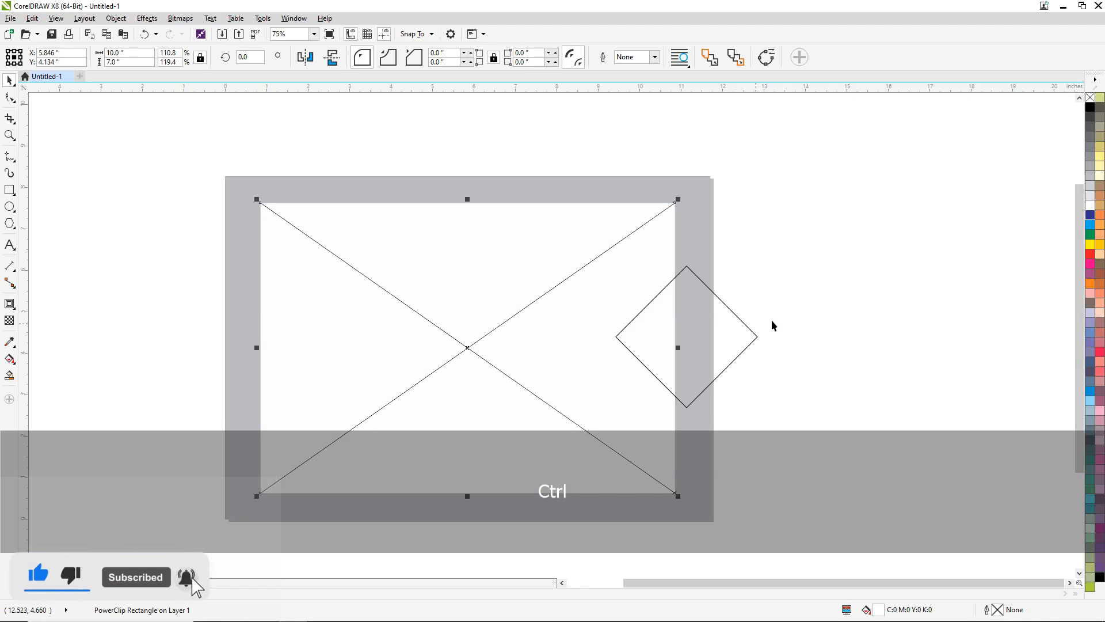
- Smart-fill the area where the diamond overlaps the white rectangle as a separate triangle, and delete the original diamond
{"action": "left_click", "coordinate": [10, 376]}
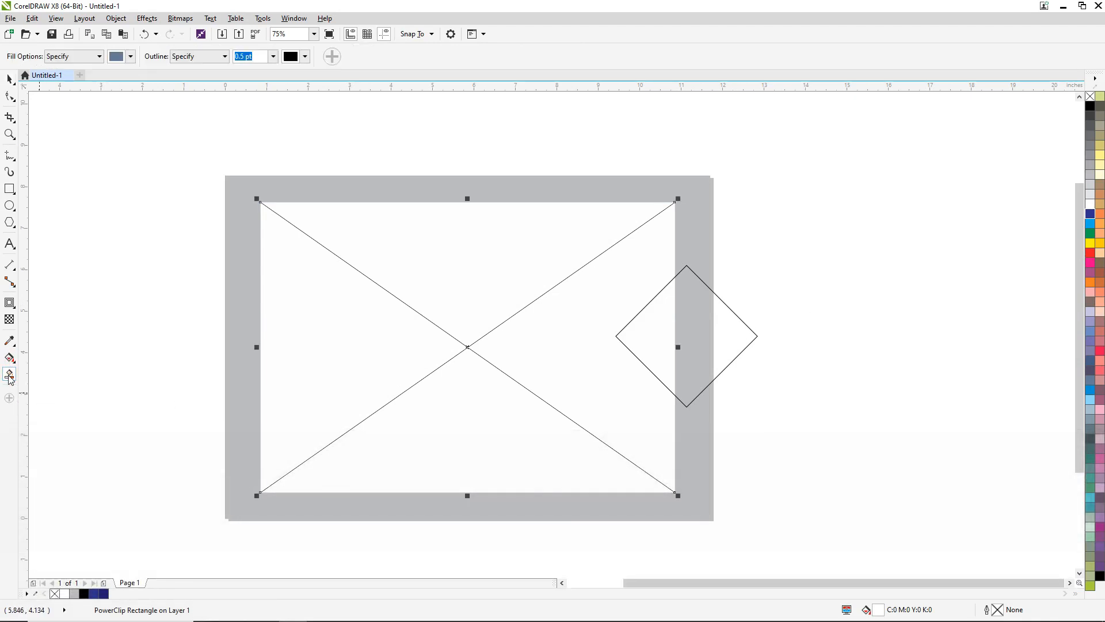
{"action": "left_click", "coordinate": [657, 330]}
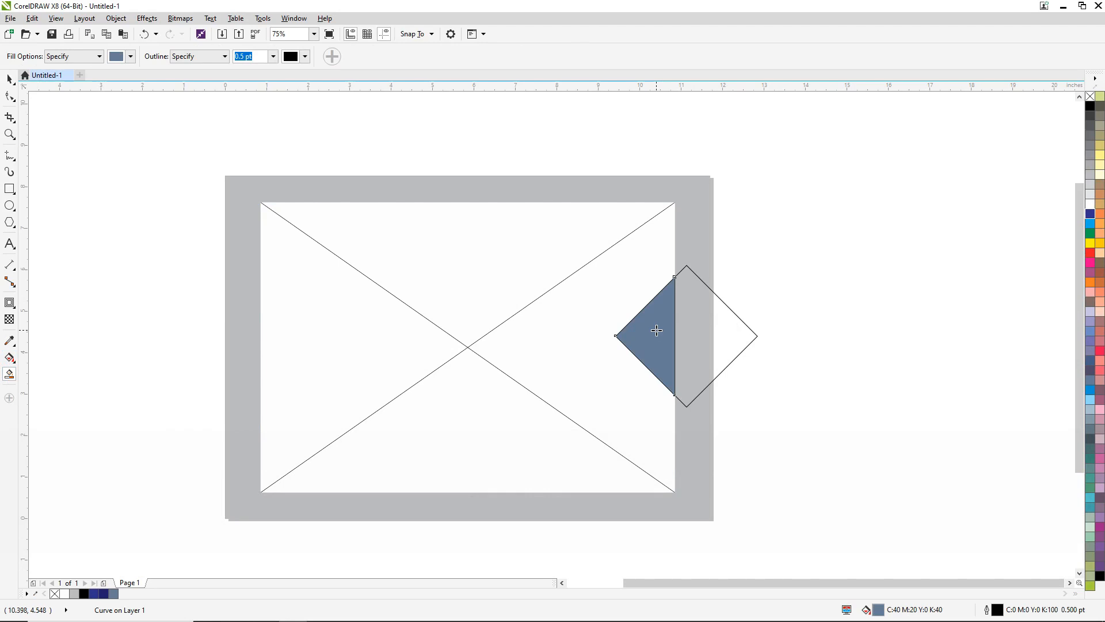
{"action": "left_click", "coordinate": [9, 79]}
{"action": "left_click", "coordinate": [902, 196]}
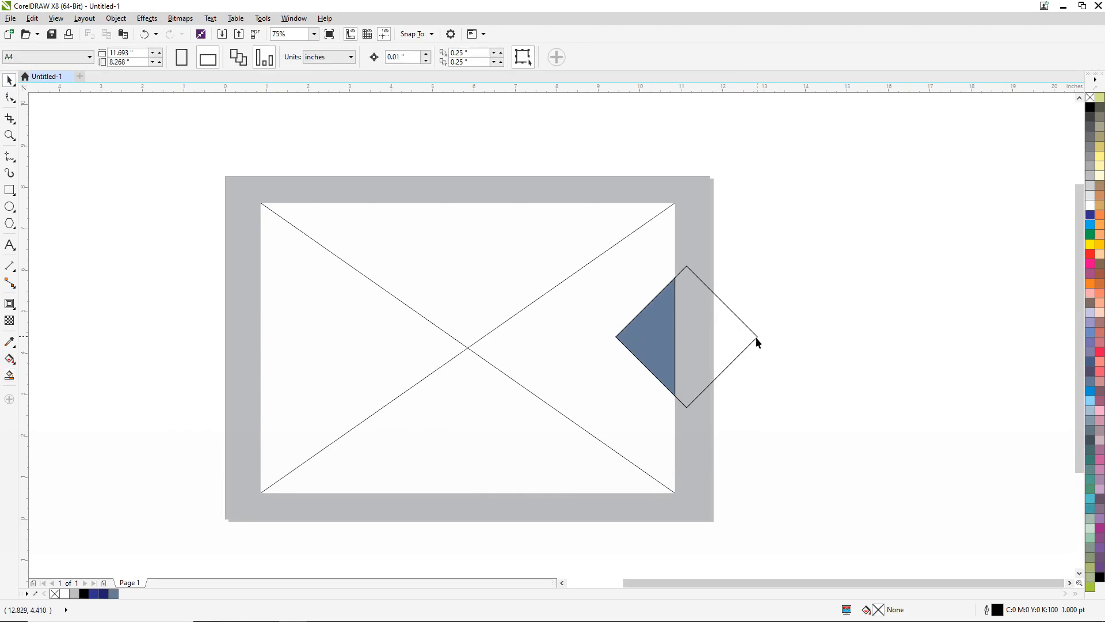
{"action": "left_click_drag", "start_coordinate": [757, 337], "coordinate": [816, 330]}
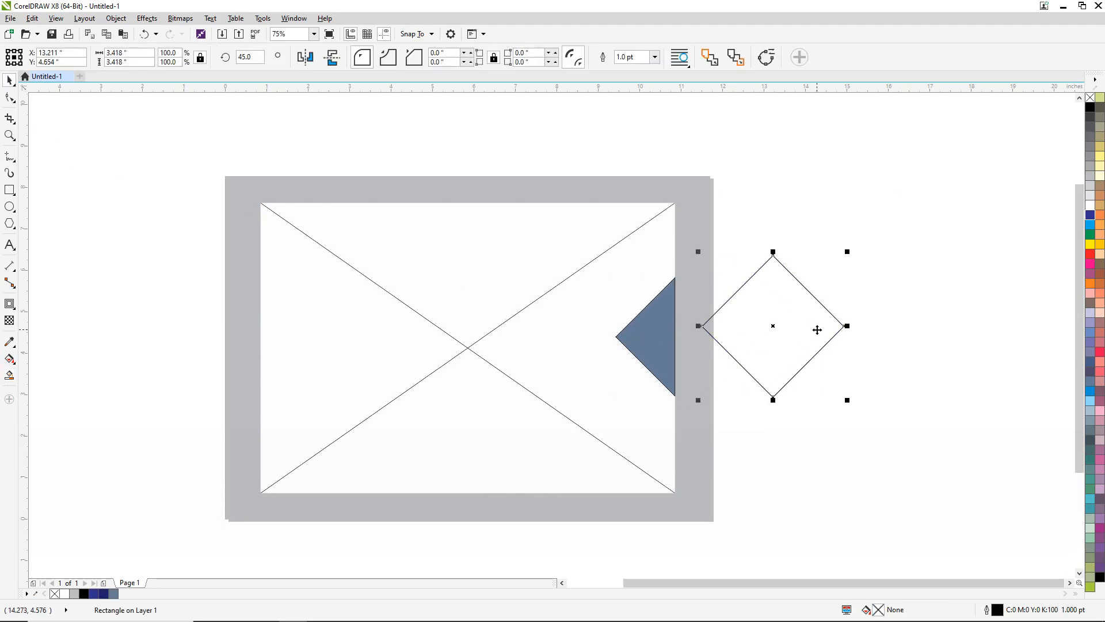
{"action": "key", "text": "Delete"}
- Fill the triangle with blue C 100, M 100, Y 0, K 0 and remove its outline
{"action": "left_click", "coordinate": [660, 339]}
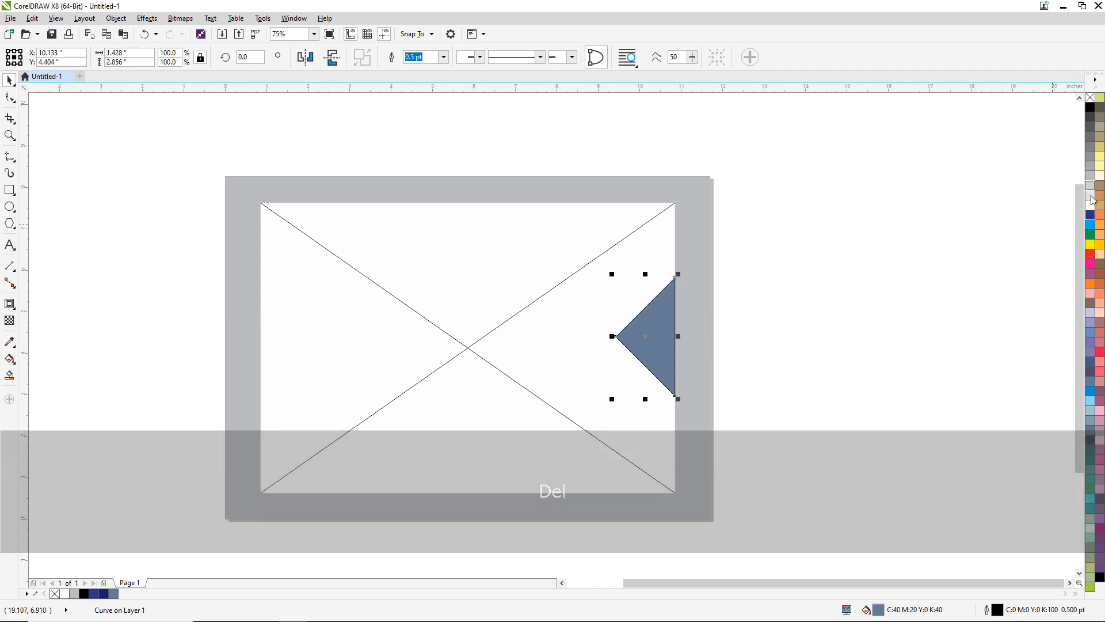
{"action": "left_click", "coordinate": [1091, 213]}
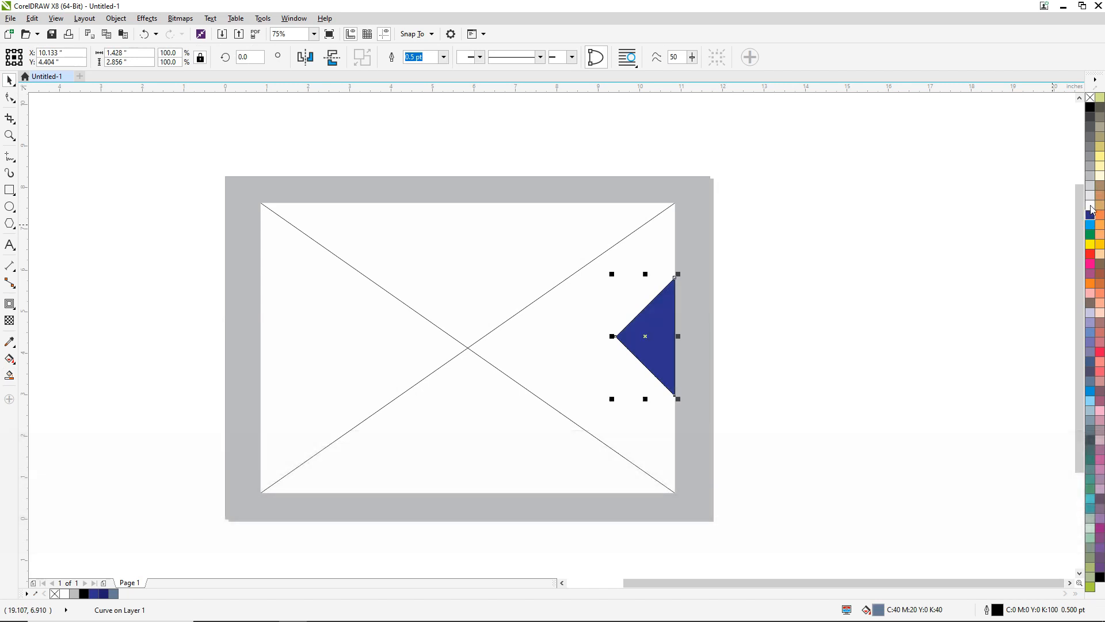
{"action": "right_click", "coordinate": [1091, 98]}
{"action": "left_click", "coordinate": [908, 213]}
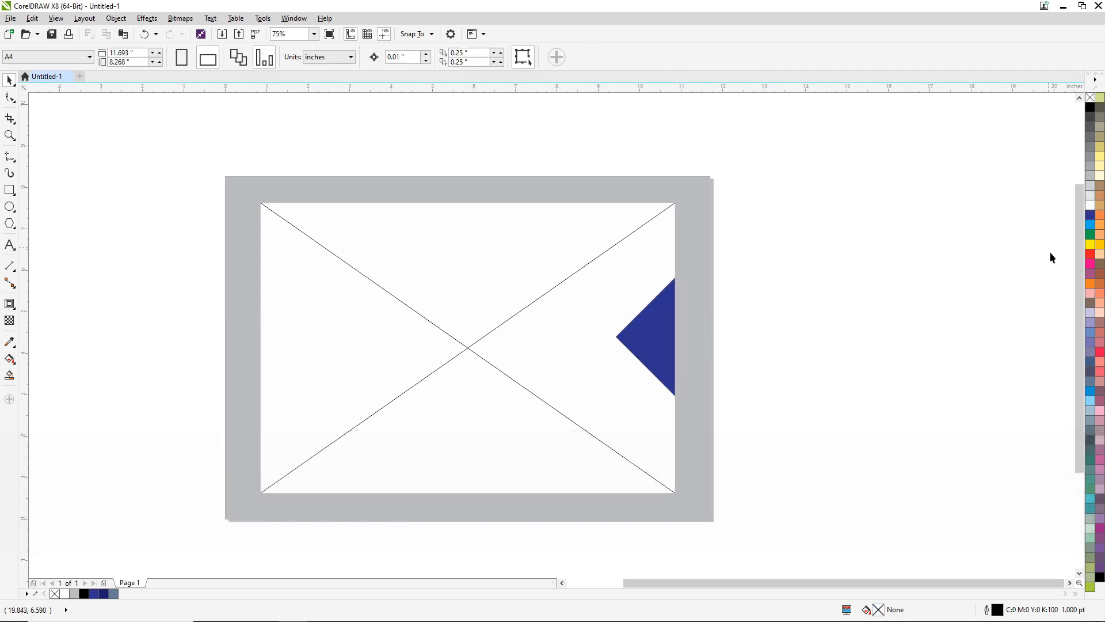
- Paste the cut frame group back and PowerClip it inside the white rectangle beneath the blue triangle
{"action": "right_click", "coordinate": [759, 136]}
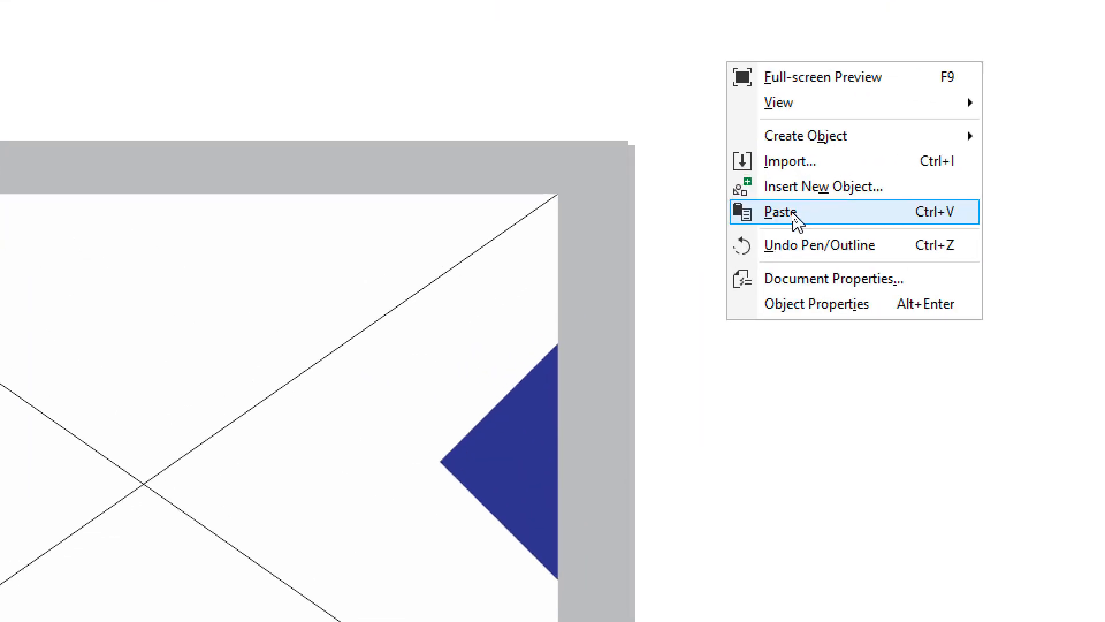
{"action": "left_click", "coordinate": [793, 214]}
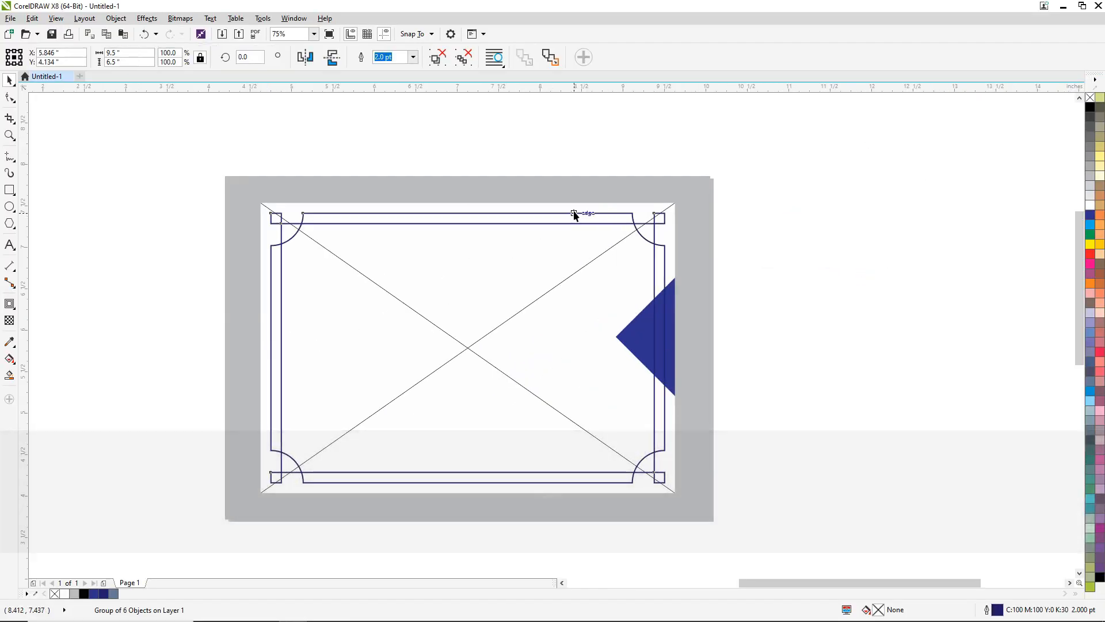
{"action": "scroll", "coordinate": [575, 215], "scroll_direction": "up", "scroll_amount": 2}
{"action": "right_click", "coordinate": [576, 215]}
{"action": "left_click", "coordinate": [597, 223]}
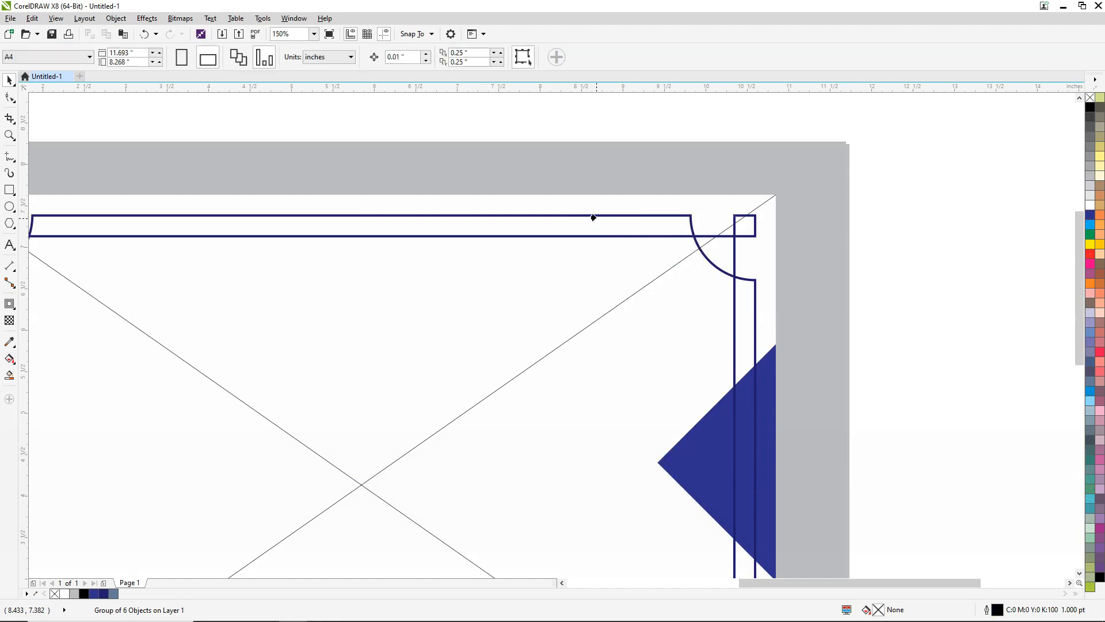
{"action": "left_click", "coordinate": [595, 205]}
{"action": "left_click", "coordinate": [926, 198]}
{"action": "scroll", "coordinate": [570, 217], "scroll_direction": "down", "scroll_amount": 2}
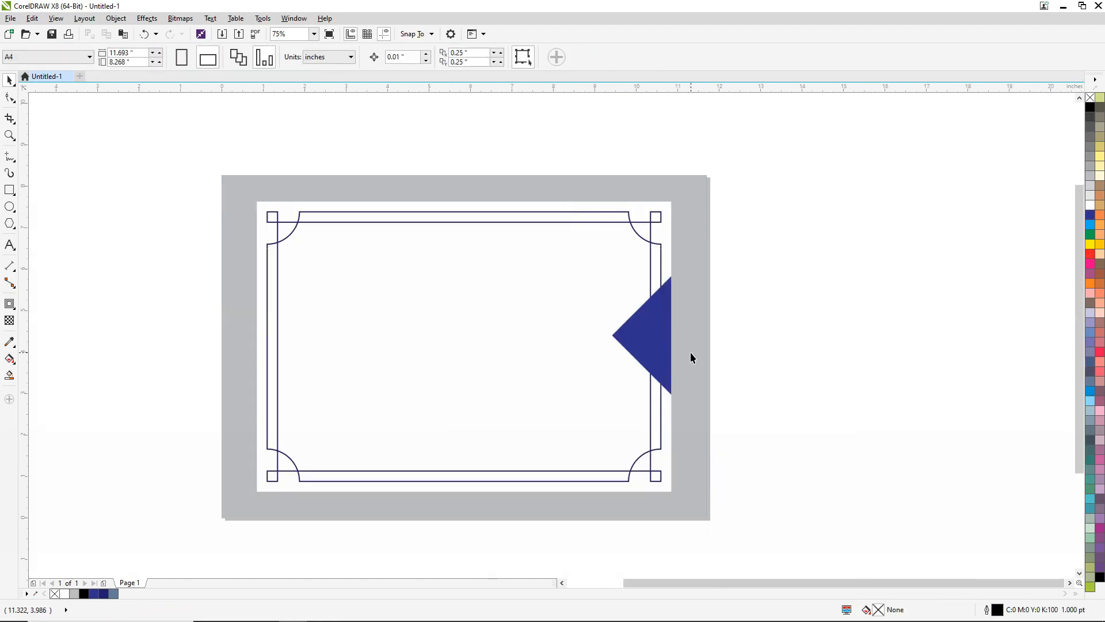
- Duplicate the blue triangle in place and nudge the copy down to about Y 3.78 in
{"action": "scroll", "coordinate": [690, 347], "scroll_direction": "up", "scroll_amount": 2}
{"action": "left_click", "coordinate": [626, 317], "text": "ctrl"}
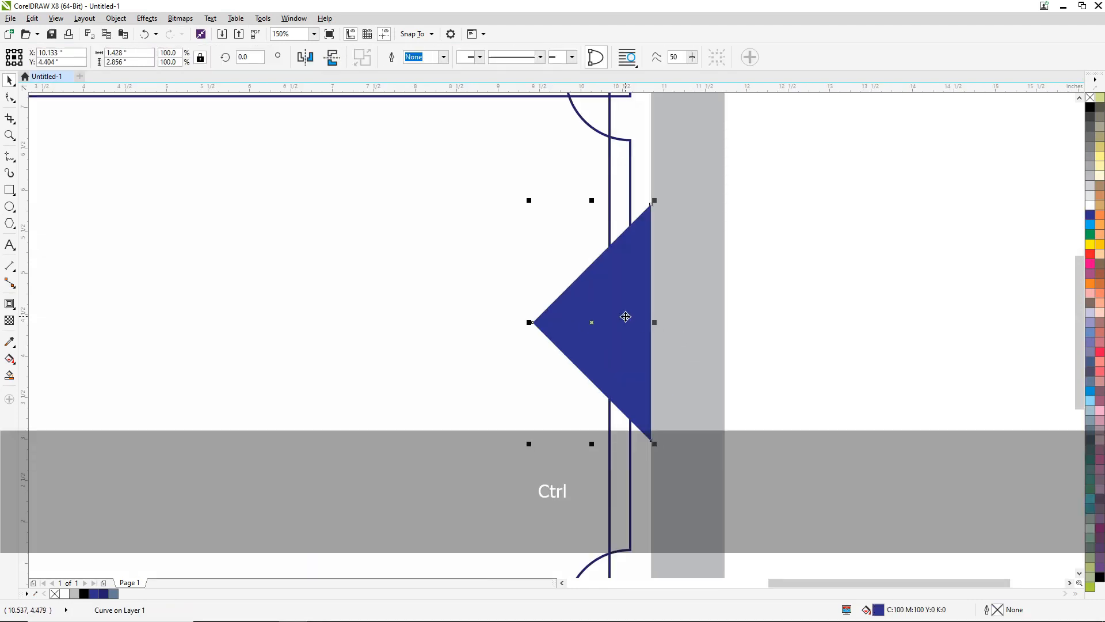
{"action": "right_click", "coordinate": [613, 304]}
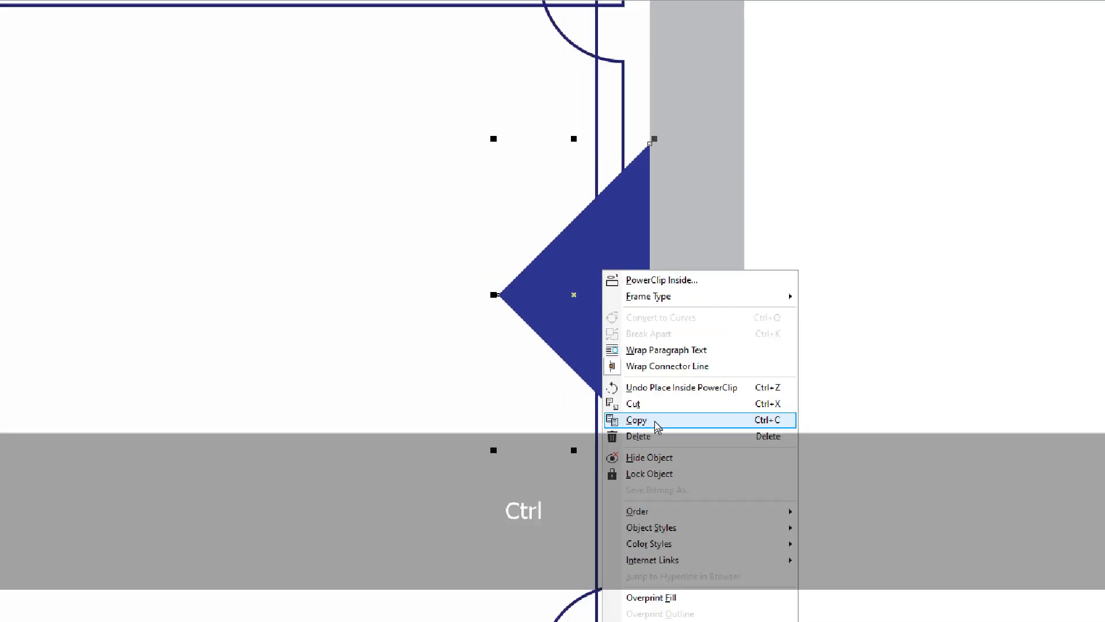
{"action": "left_click", "coordinate": [654, 420]}
{"action": "right_click", "coordinate": [784, 192]}
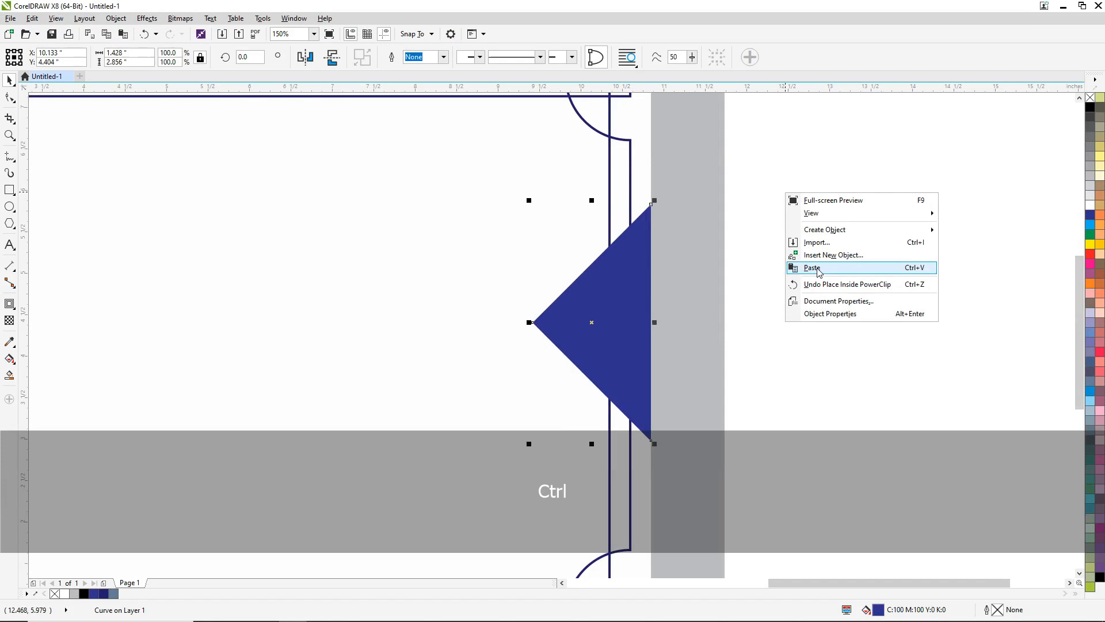
{"action": "left_click", "coordinate": [807, 267]}
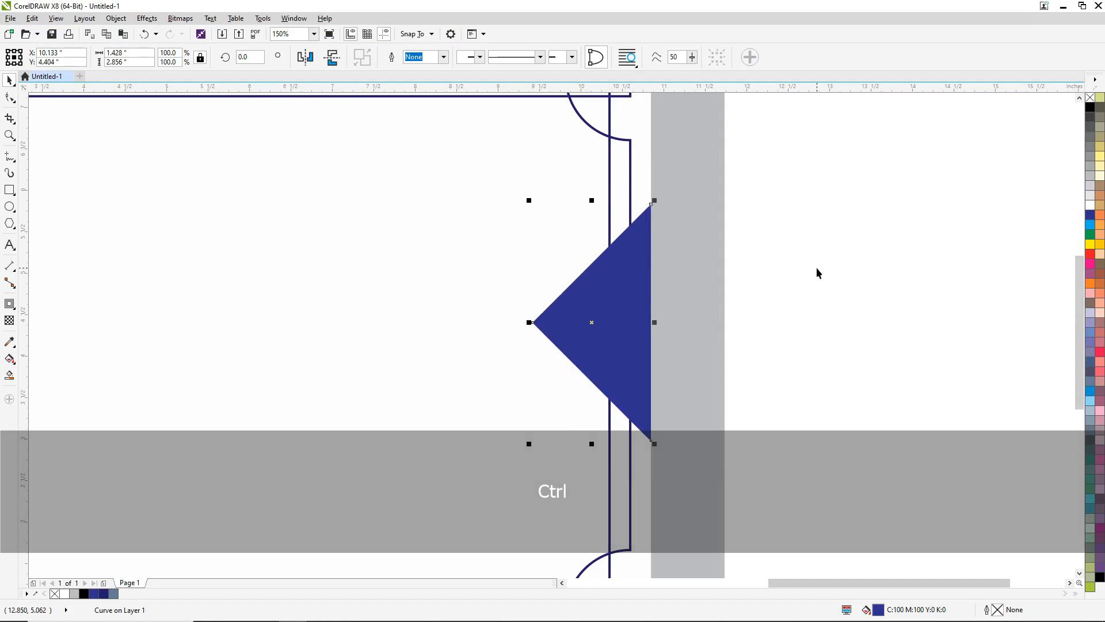
{"action": "key", "text": "Down"}
{"action": "key", "text": "Down"}
{"action": "key", "text": "Down"}
{"action": "key", "text": "Down"}
{"action": "key", "text": "Down"}
{"action": "key", "text": "Down"}
{"action": "key", "text": "Down"}
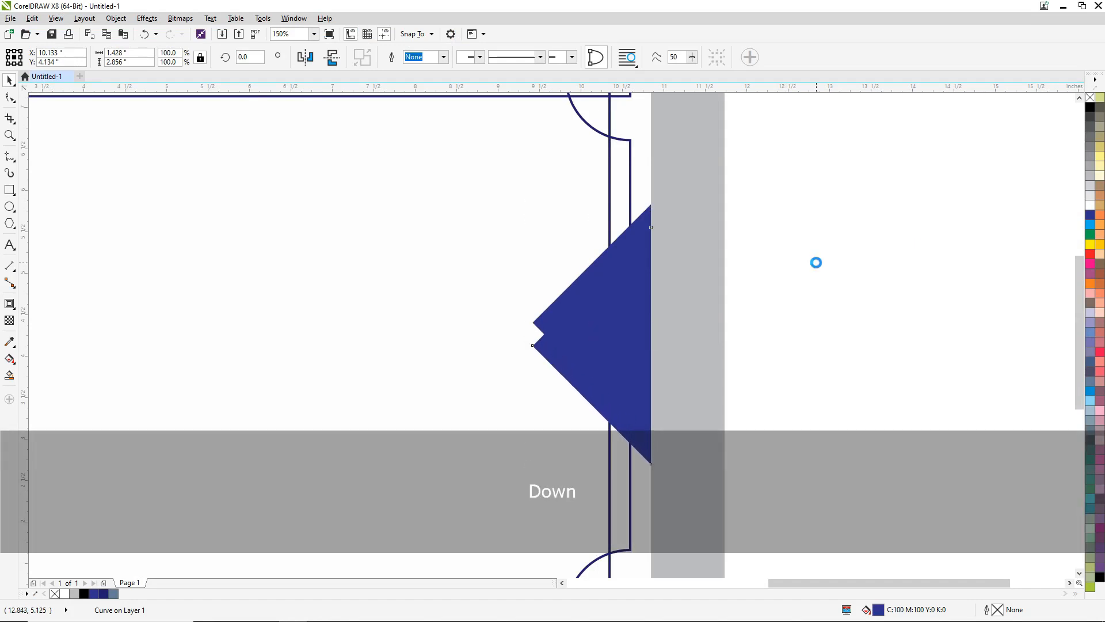
{"action": "key", "text": "Down"}
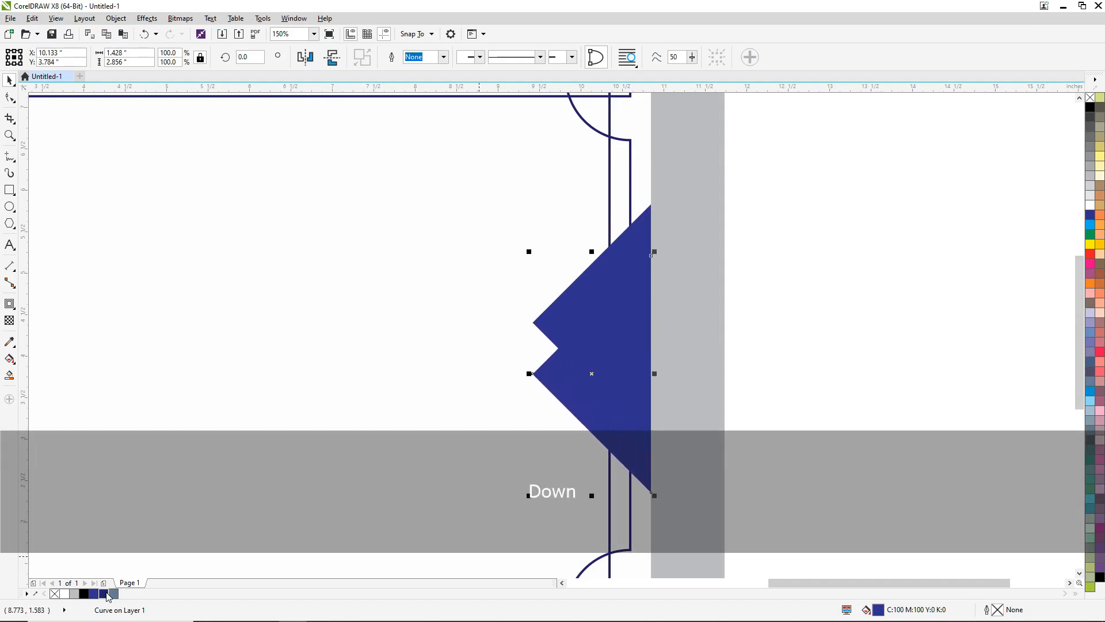
- Fill the lower triangle with dark blue C100 M100 Y0 K30, scale it to about 86%, and position it at about Y 3.62 in
{"action": "left_click", "coordinate": [84, 594]}
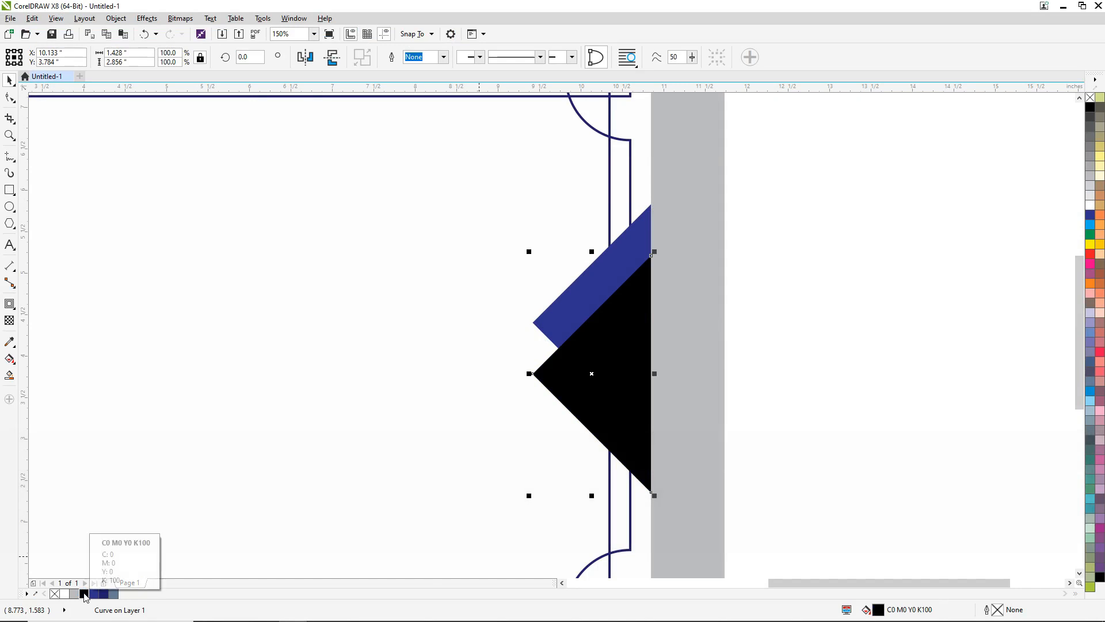
{"action": "left_click", "coordinate": [103, 594]}
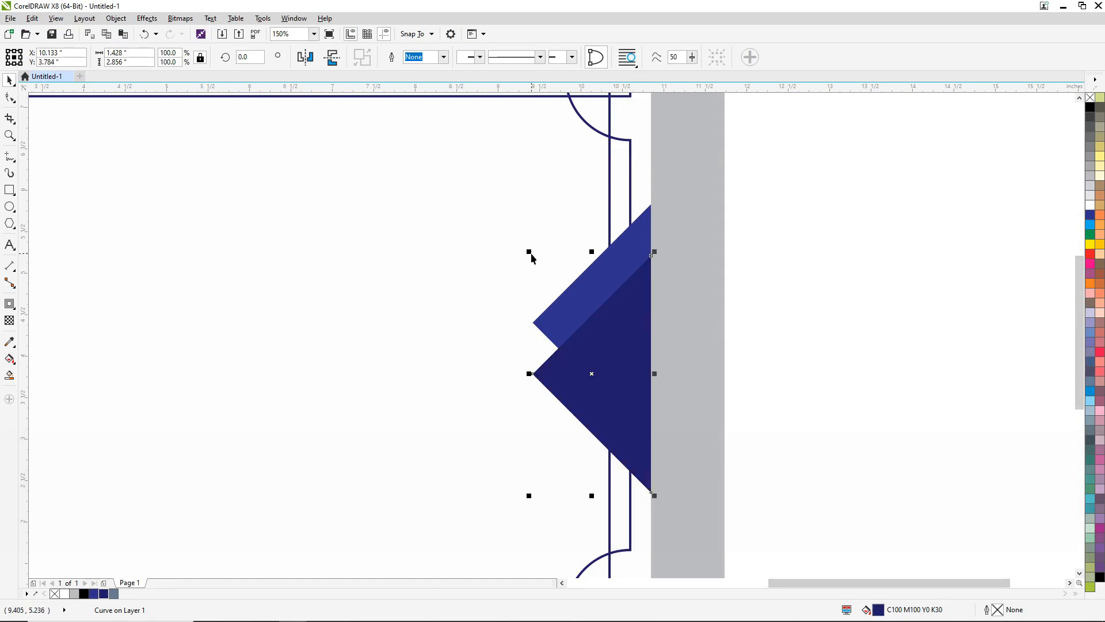
{"action": "left_click_drag", "start_coordinate": [529, 252], "coordinate": [543, 265]}
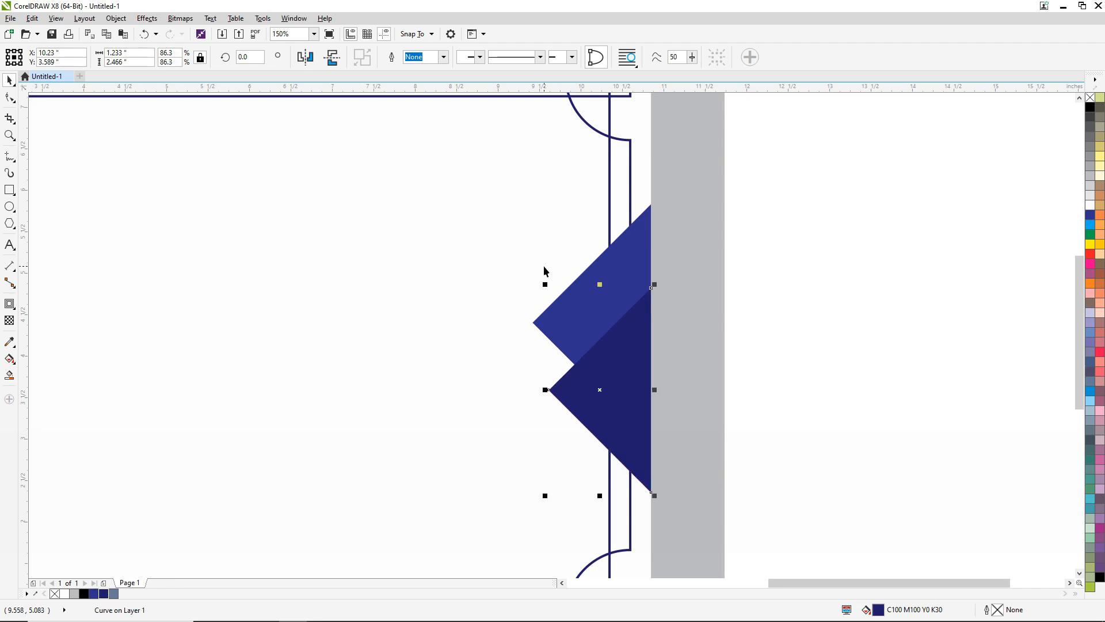
{"action": "key", "text": "Up"}
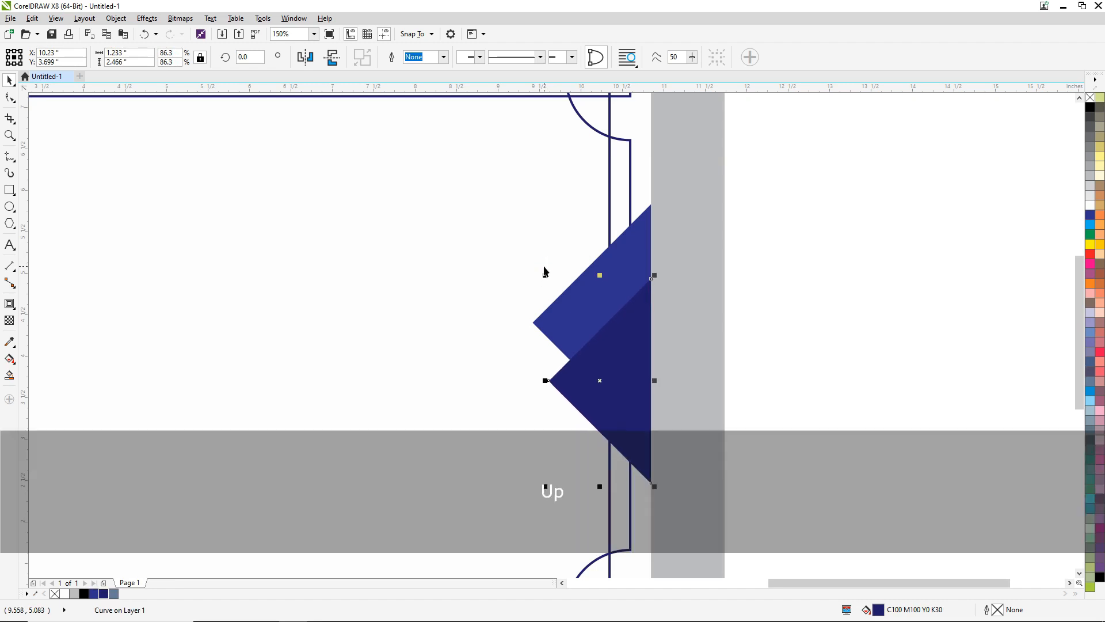
{"action": "key", "text": "Down"}
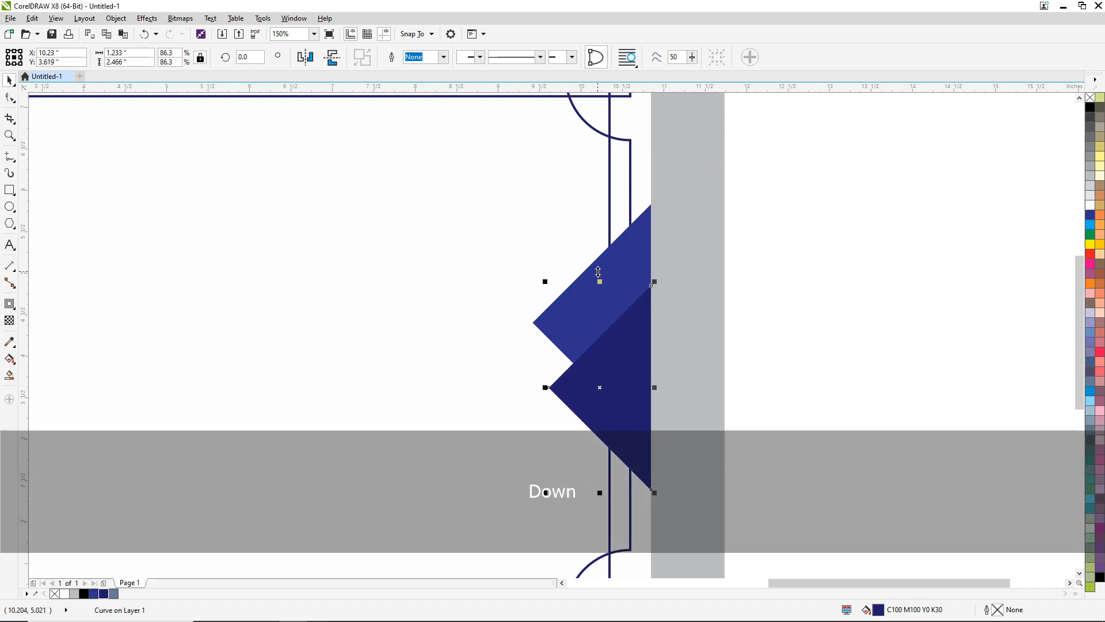
- Bring the lighter blue triangle in front of the dark blue one
{"action": "scroll", "coordinate": [599, 277], "scroll_direction": "down", "scroll_amount": 2}
{"action": "left_click", "coordinate": [746, 210]}
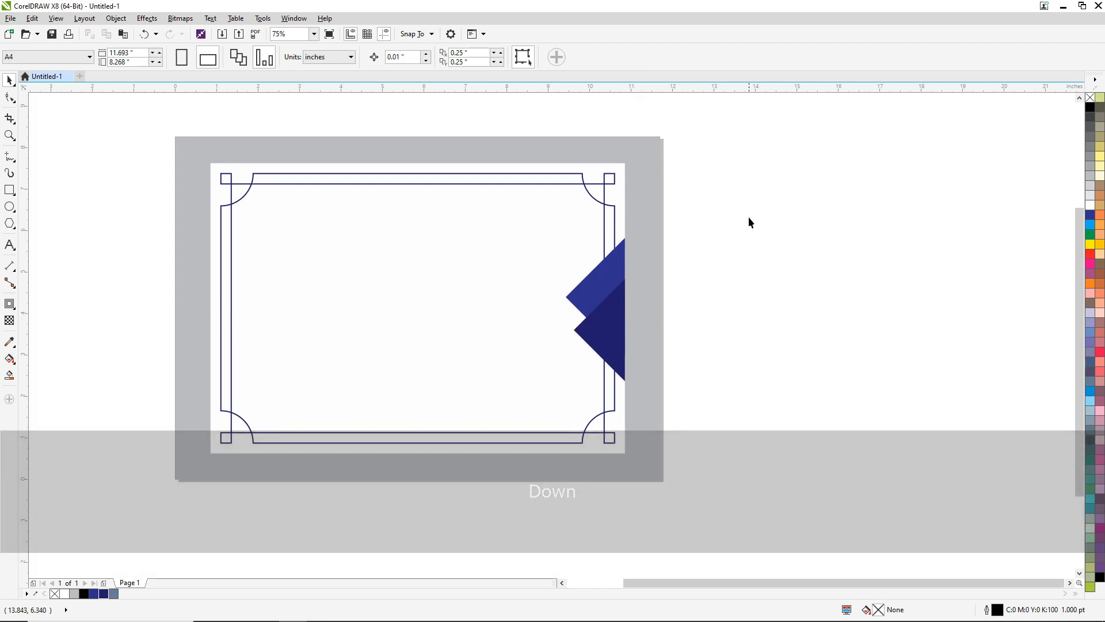
{"action": "left_click", "coordinate": [600, 284]}
{"action": "key", "text": "ctrl+Home"}
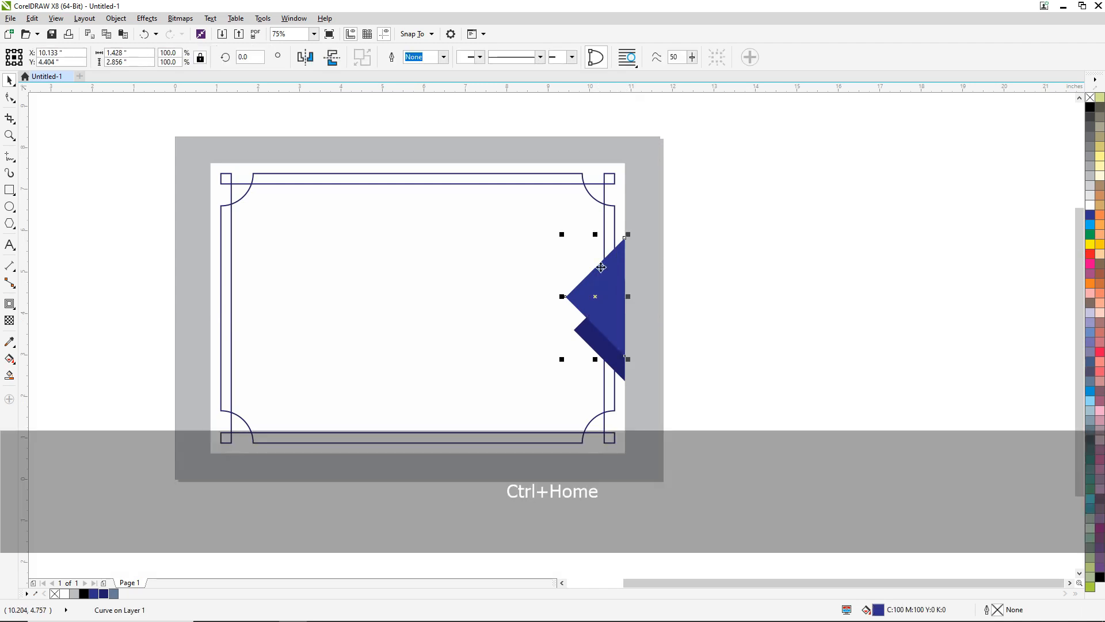
{"action": "left_click", "coordinate": [775, 270]}
{"action": "scroll", "coordinate": [596, 348], "scroll_direction": "up", "scroll_amount": 4}
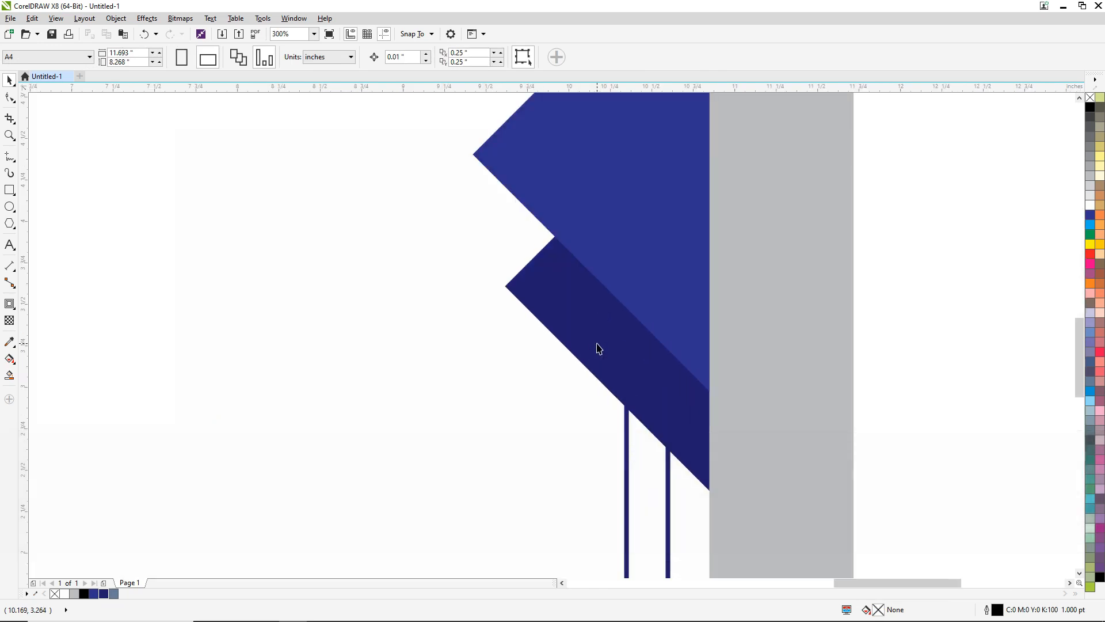
{"action": "scroll", "coordinate": [581, 357], "scroll_direction": "down", "scroll_amount": 4}
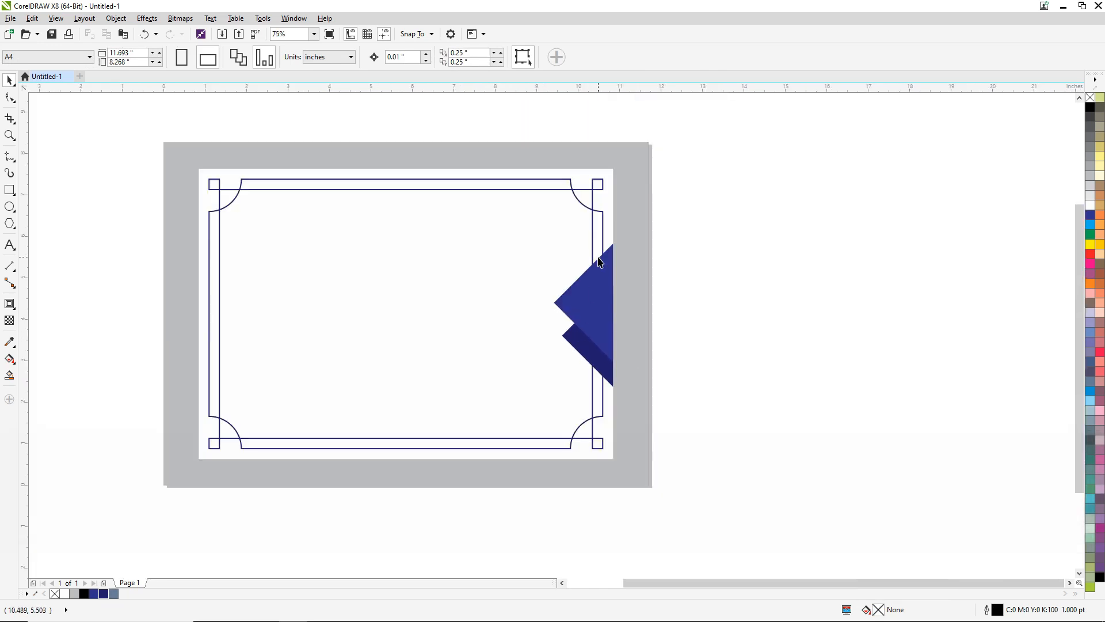
- Group the two triangles and centre the group vertically on the white rectangle
{"action": "scroll", "coordinate": [600, 263], "scroll_direction": "up", "scroll_amount": 2}
{"action": "left_click", "coordinate": [599, 282]}
{"action": "scroll", "coordinate": [599, 282], "scroll_direction": "down", "scroll_amount": 2}
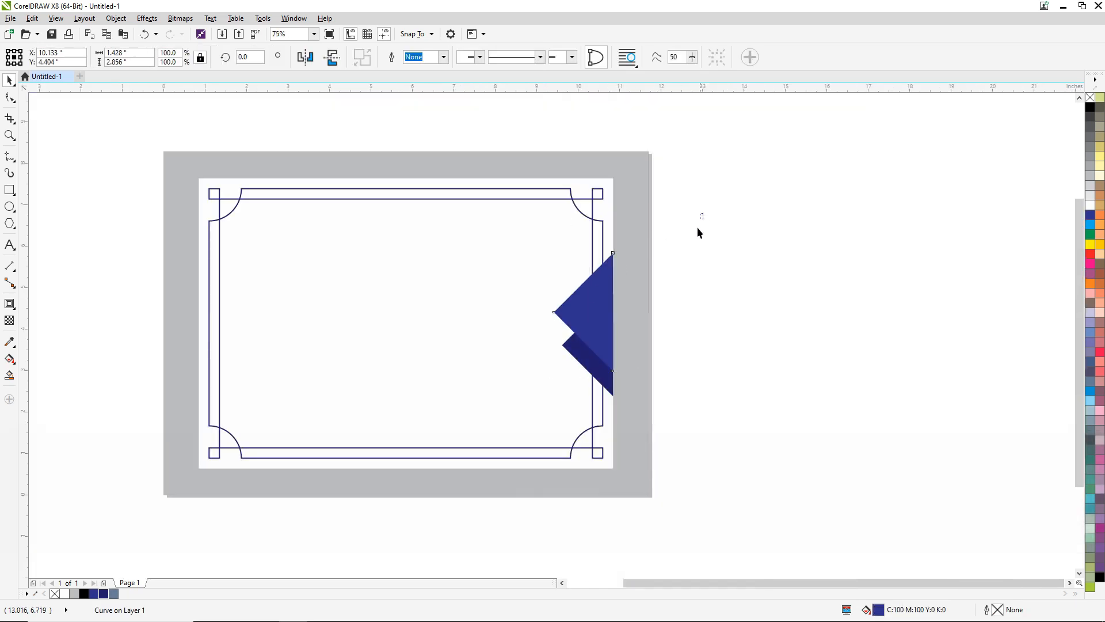
{"action": "left_click_drag", "start_coordinate": [704, 213], "coordinate": [517, 431]}
{"action": "key", "text": "ctrl+g"}
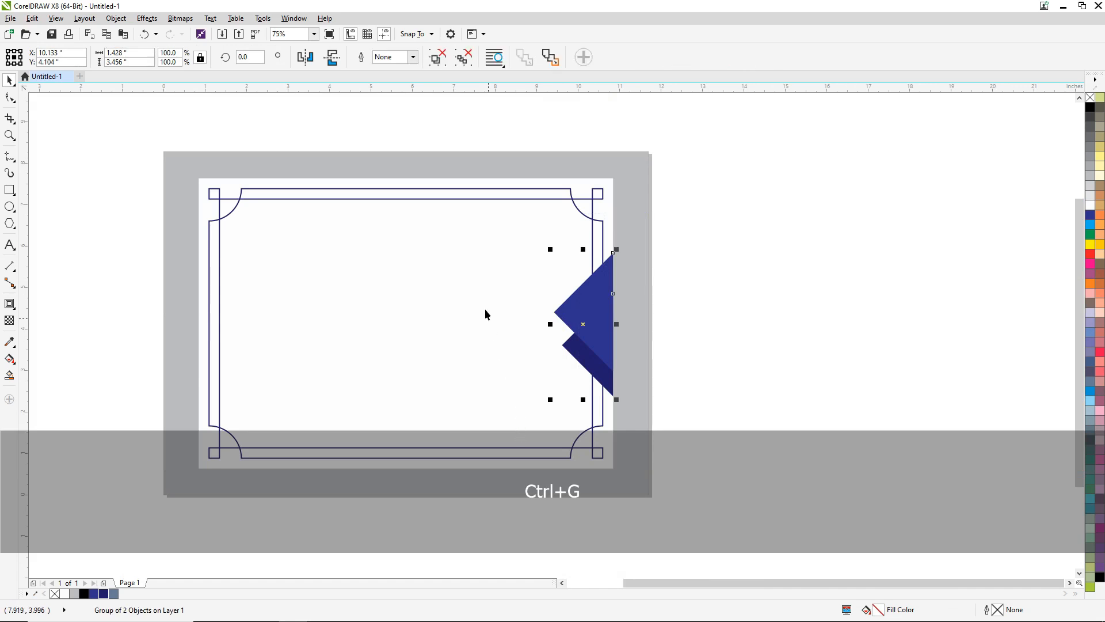
{"action": "key", "text": "shift"}
{"action": "left_click", "coordinate": [442, 189], "text": "shift"}
{"action": "key", "text": "e"}
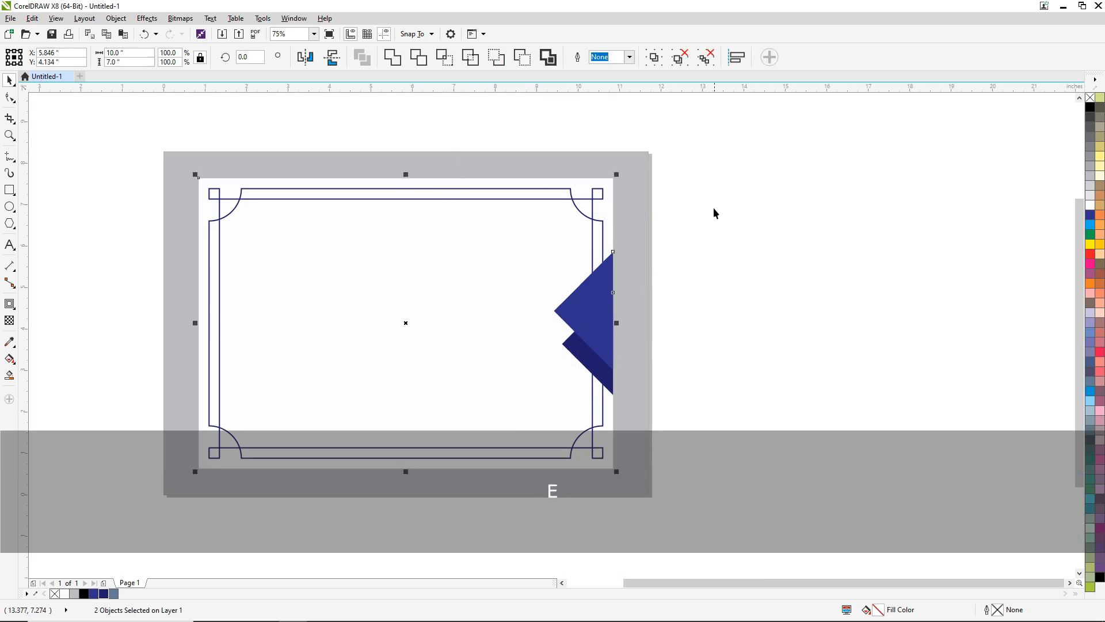
{"action": "left_click", "coordinate": [714, 211]}
{"action": "left_click", "coordinate": [607, 299]}
{"action": "left_click_drag", "start_coordinate": [607, 299], "coordinate": [681, 291]}
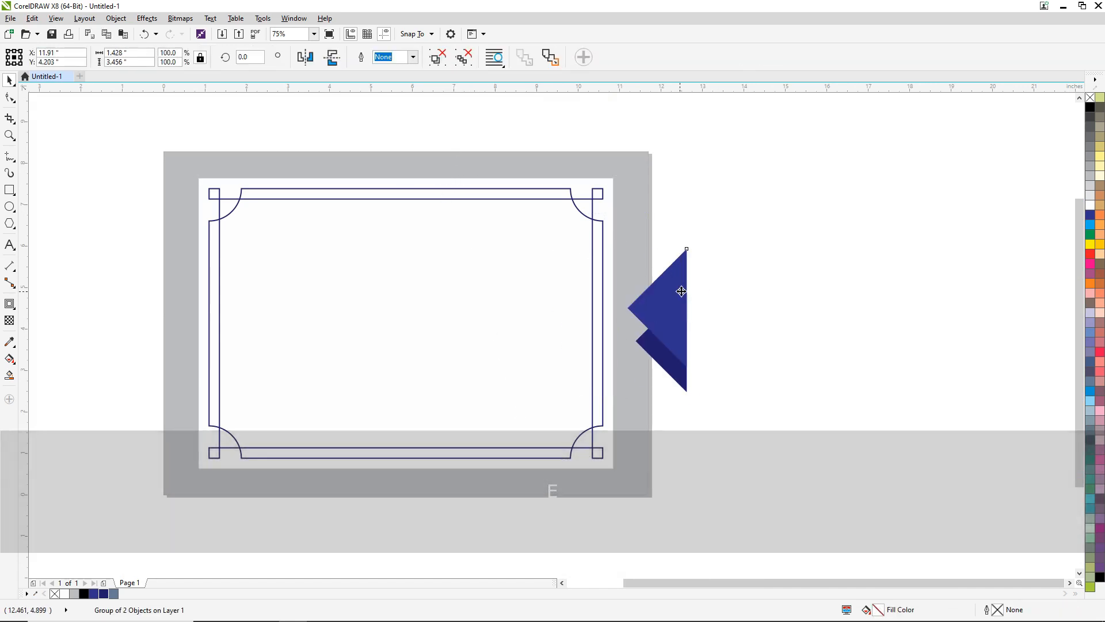
{"action": "key", "text": "ctrl+z"}
- Ungroup the two triangles and paste a copy of the lighter blue one in place
{"action": "key", "text": "ctrl+u"}
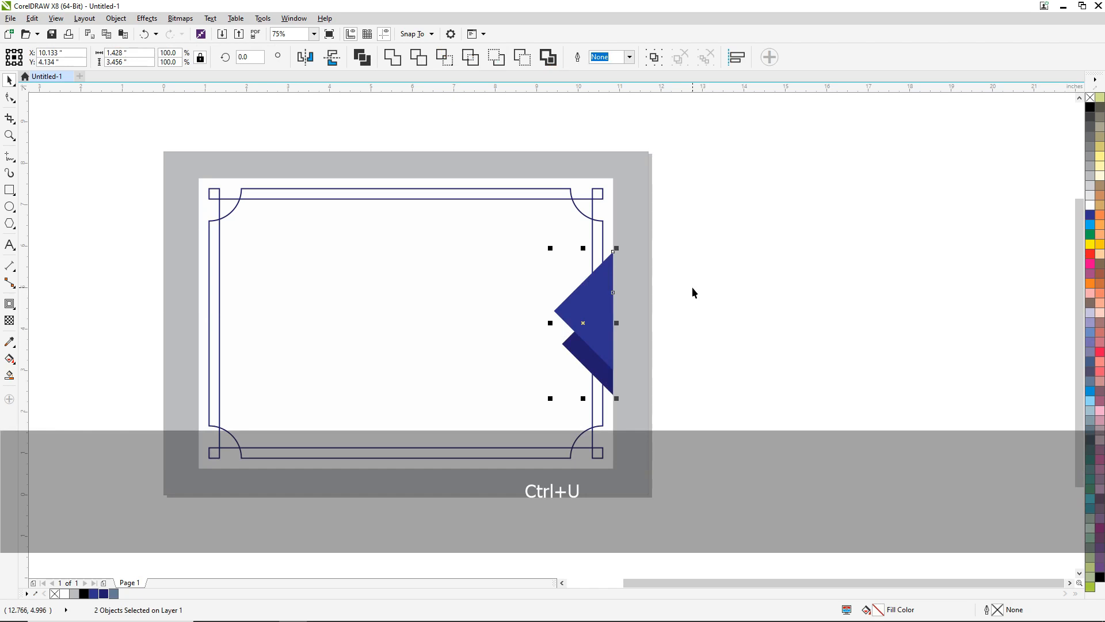
{"action": "left_click", "coordinate": [596, 288]}
{"action": "right_click", "coordinate": [598, 286]}
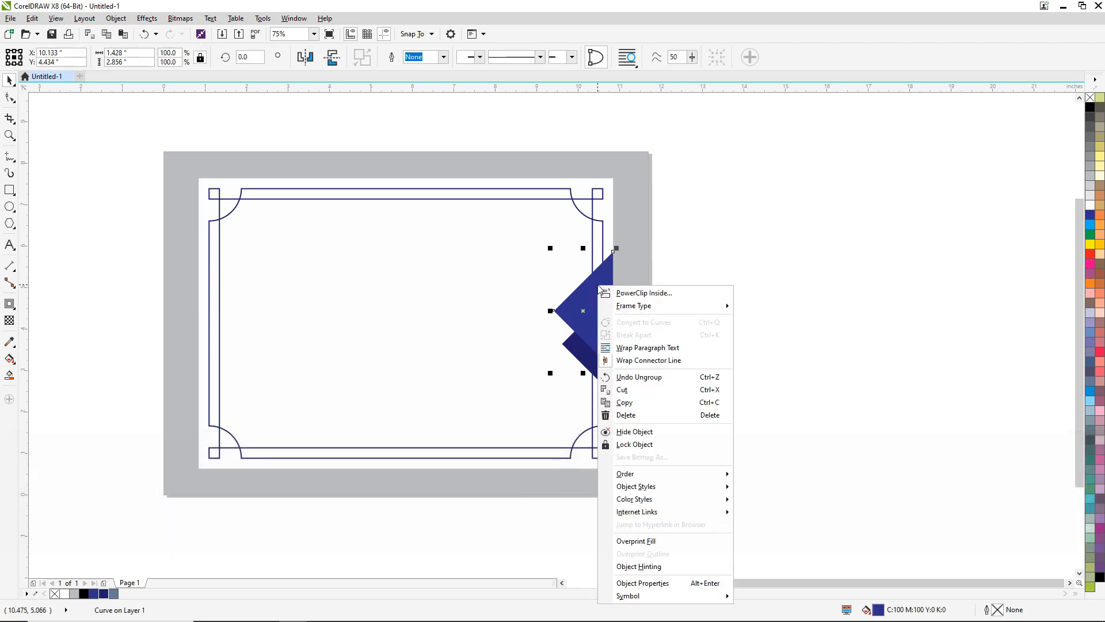
{"action": "key", "text": "ctrl"}
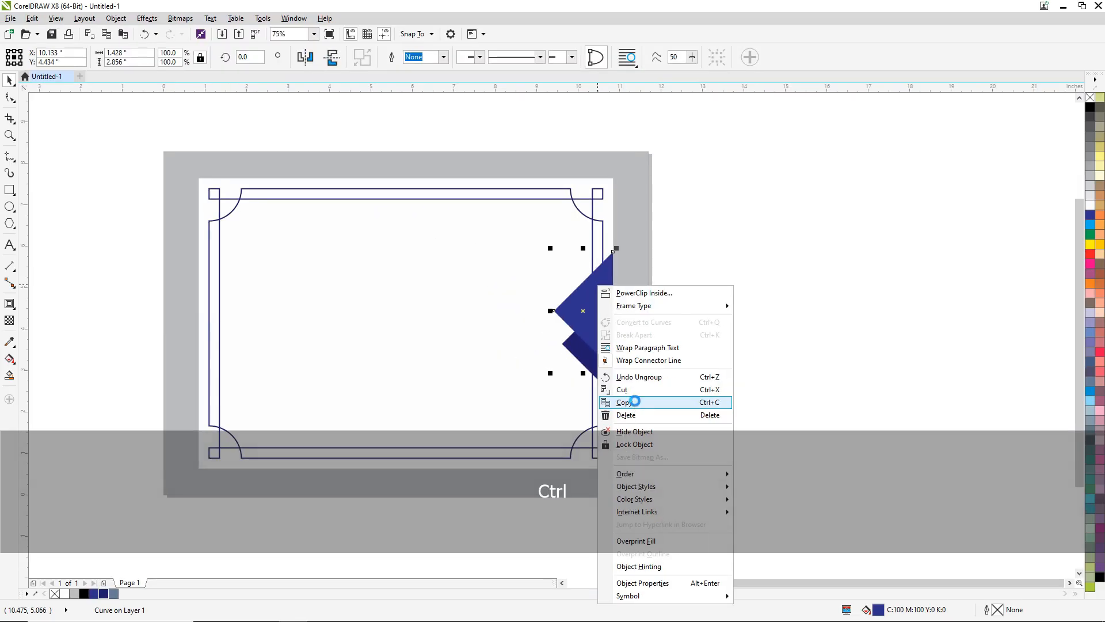
{"action": "left_click", "coordinate": [637, 404]}
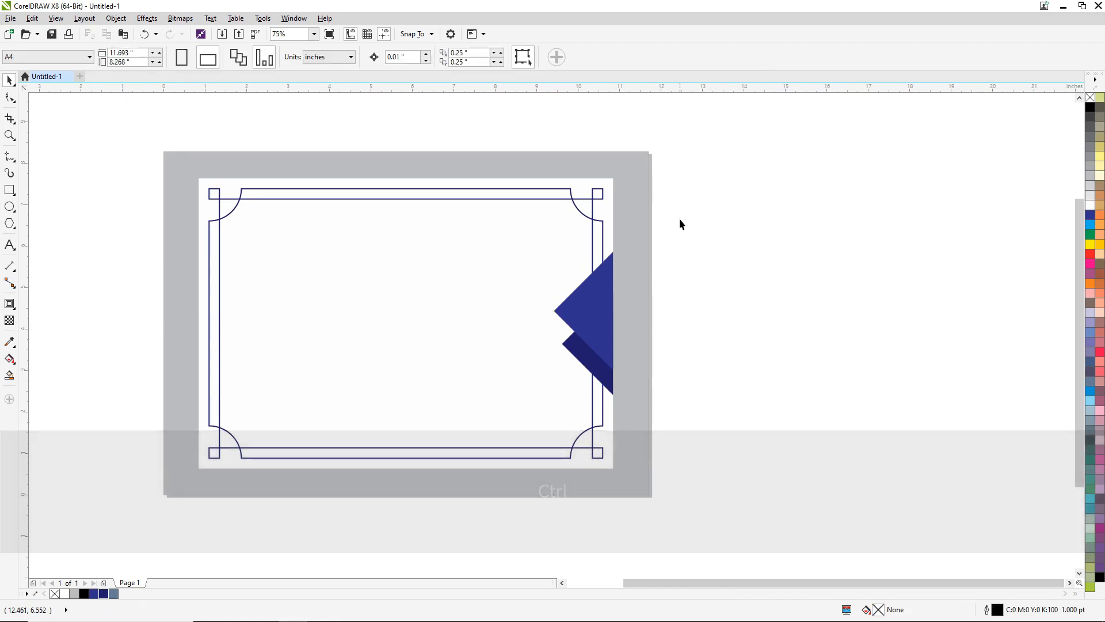
{"action": "right_click", "coordinate": [679, 220]}
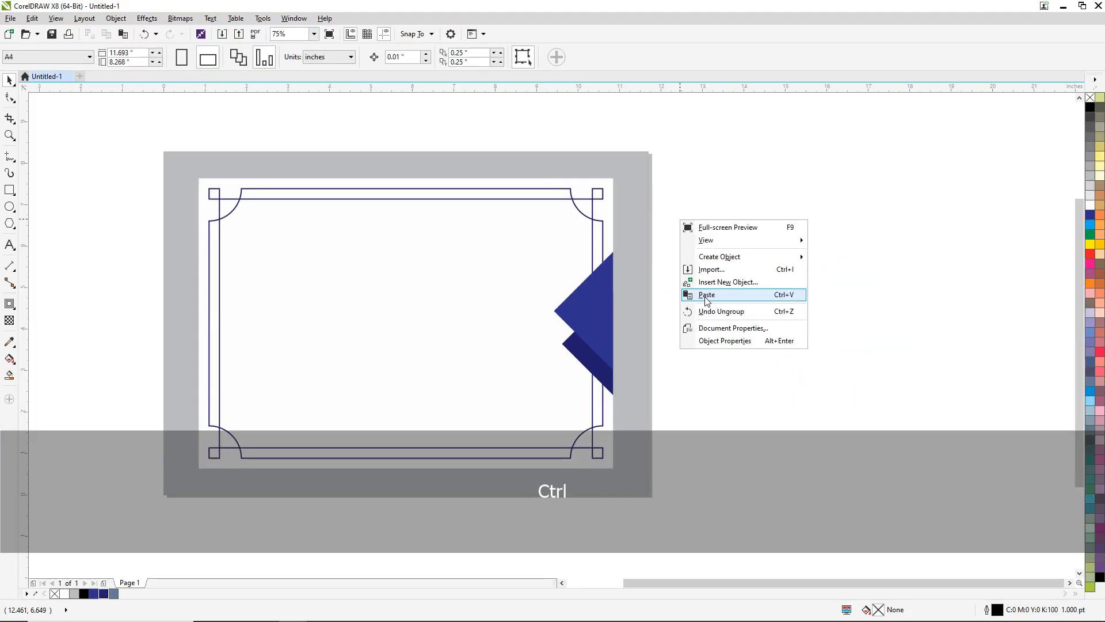
{"action": "left_click", "coordinate": [708, 294]}
- Nudge the copied lighter triangle straight up to about Y 4.86 in
{"action": "scroll", "coordinate": [597, 281], "scroll_direction": "up", "scroll_amount": 2}
{"action": "key", "text": "Up"}
{"action": "key", "text": "Up"}
{"action": "key", "text": "Up"}
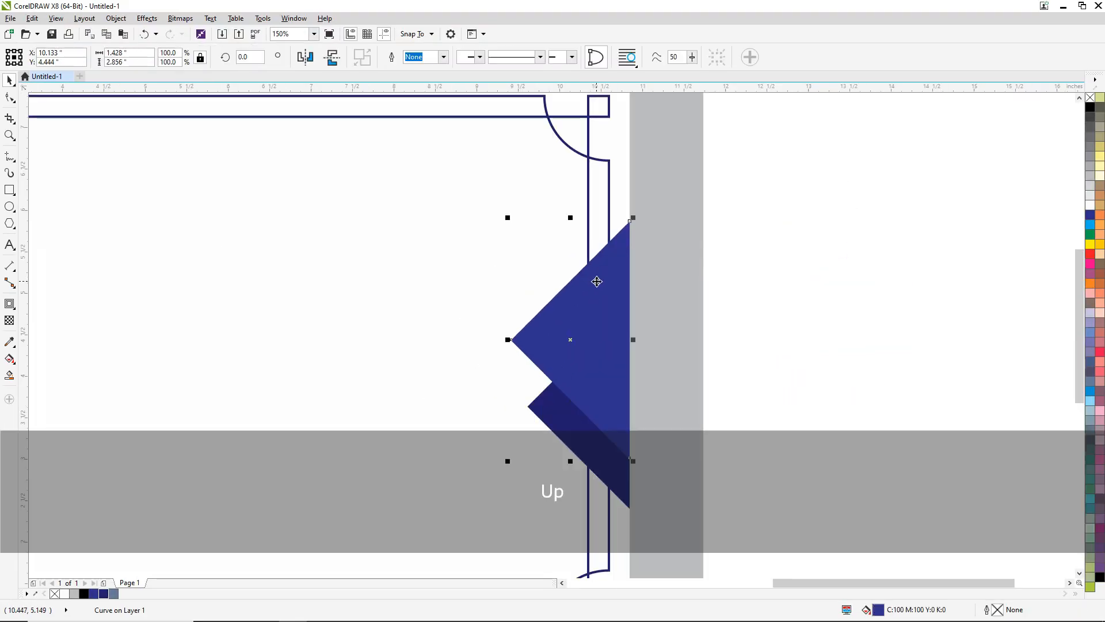
{"action": "key", "text": "Up"}
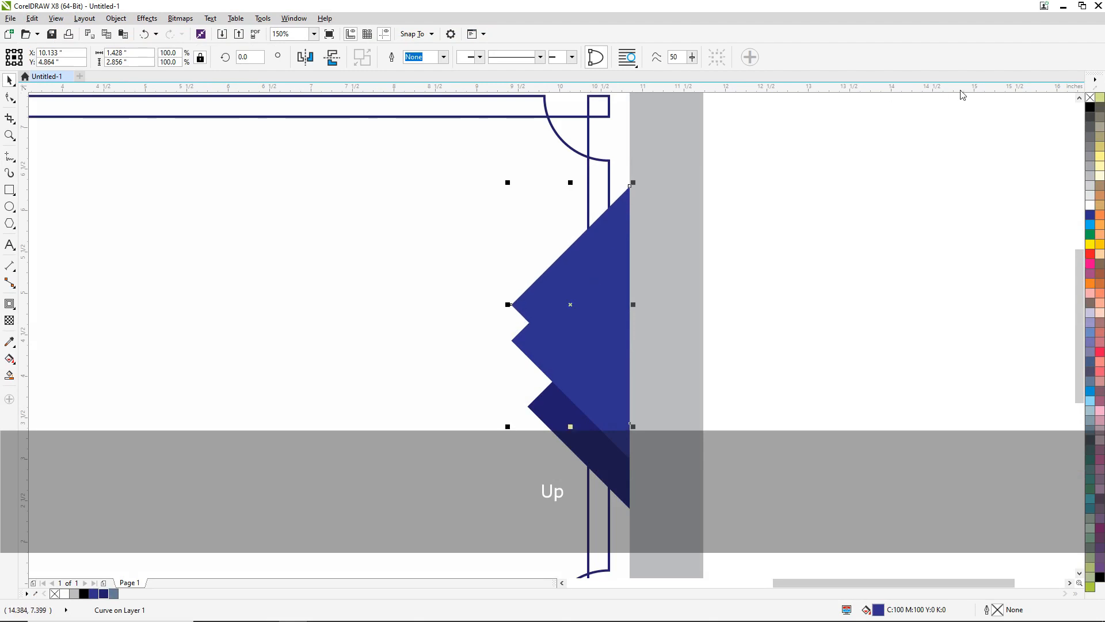
- Remove the top triangle's fill and give it a 2 pt yellow outline, C0 M20 Y100 K0
{"action": "left_click", "coordinate": [1091, 97]}
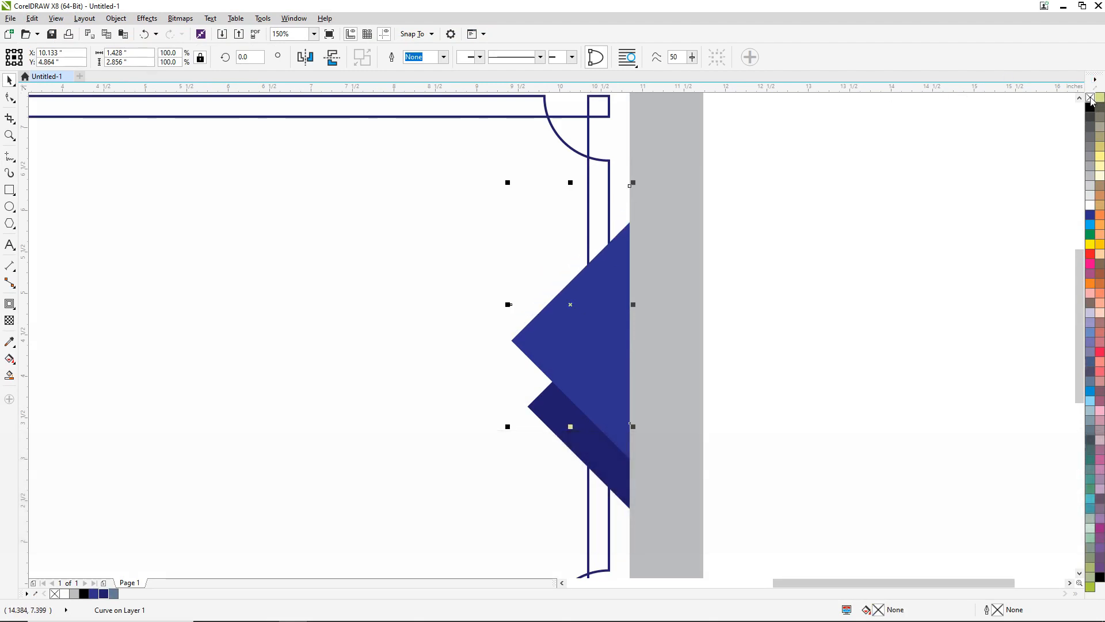
{"action": "right_click", "coordinate": [1101, 246]}
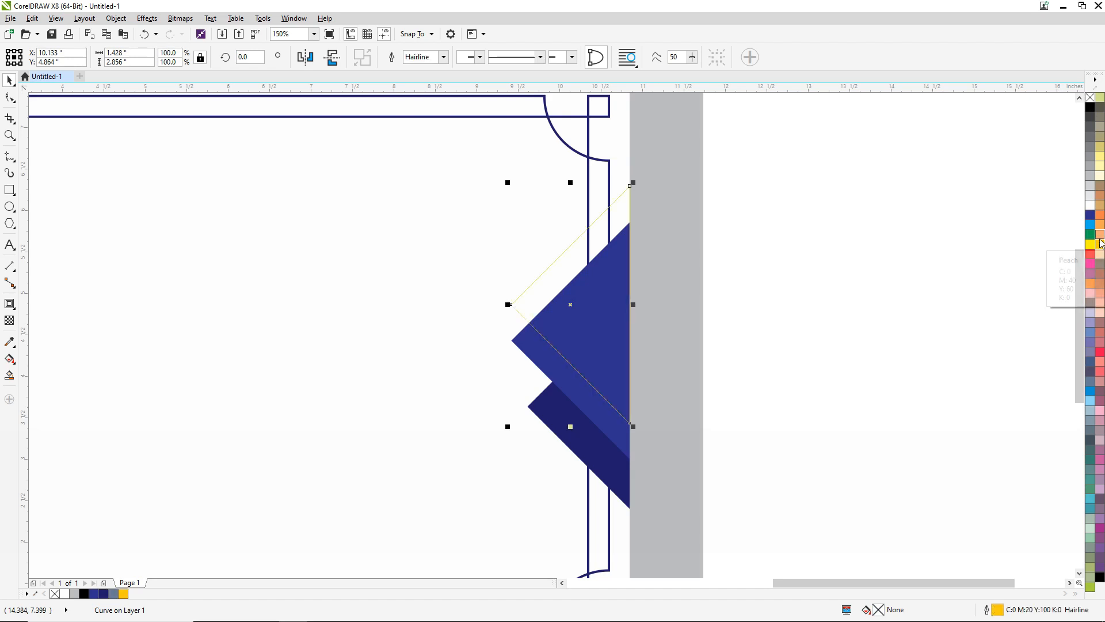
{"action": "key", "text": "F12"}
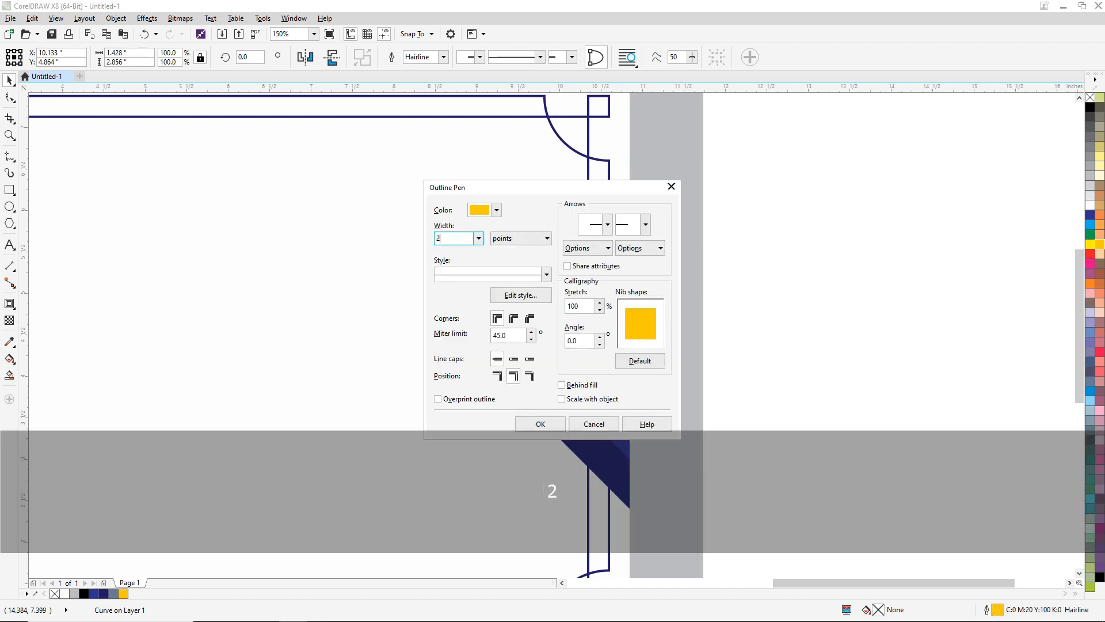
{"action": "key", "text": "Return"}
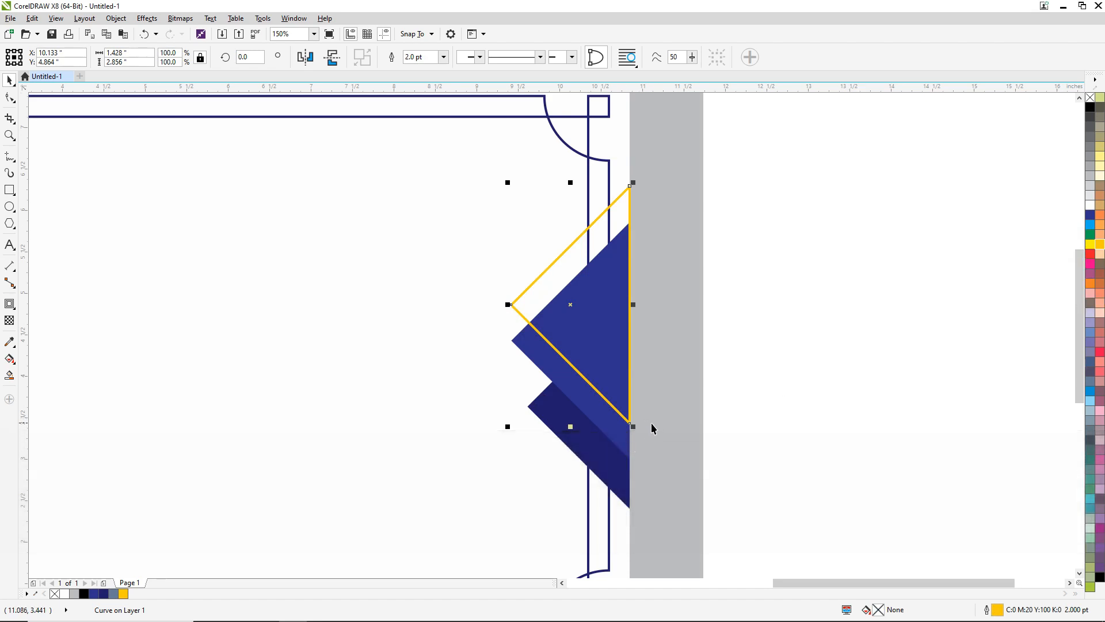
- Enlarge the yellow outlined triangle to about 1.55 by 3.10 in and move it past the white rectangle's edge, to about X 10.24, Y 4.79 in
{"action": "key", "text": "shift"}
{"action": "left_click_drag", "start_coordinate": [634, 428], "coordinate": [664, 442]}
{"action": "key", "text": "Up"}
{"action": "key", "text": "Up"}
{"action": "key", "text": "Up"}
{"action": "key", "text": "Up"}
{"action": "key", "text": "Up"}
{"action": "key", "text": "Up"}
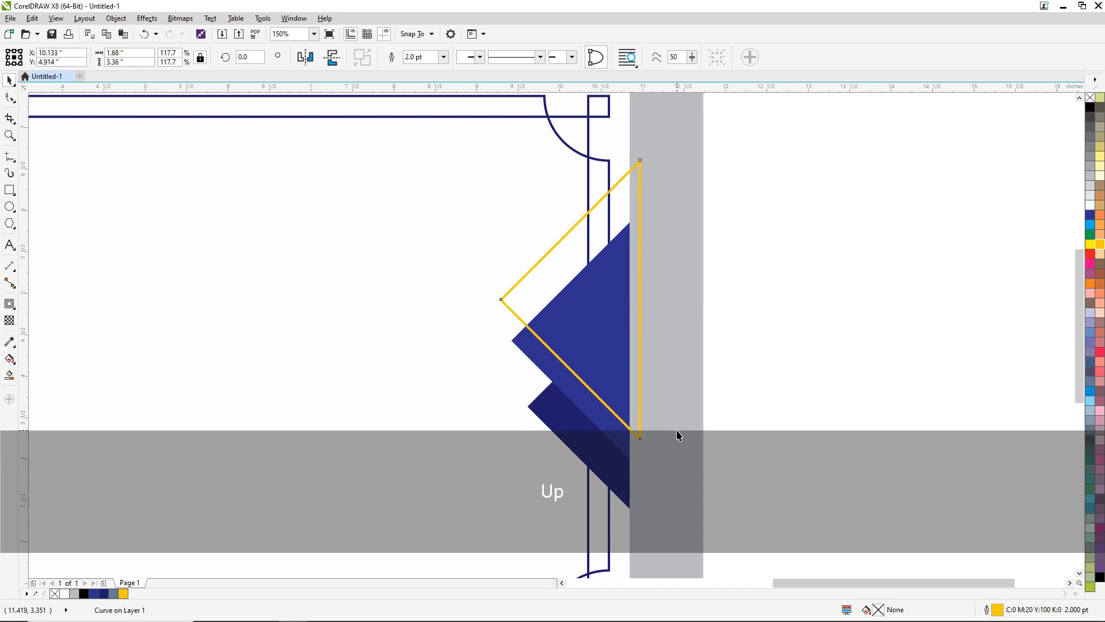
{"action": "key", "text": "Right"}
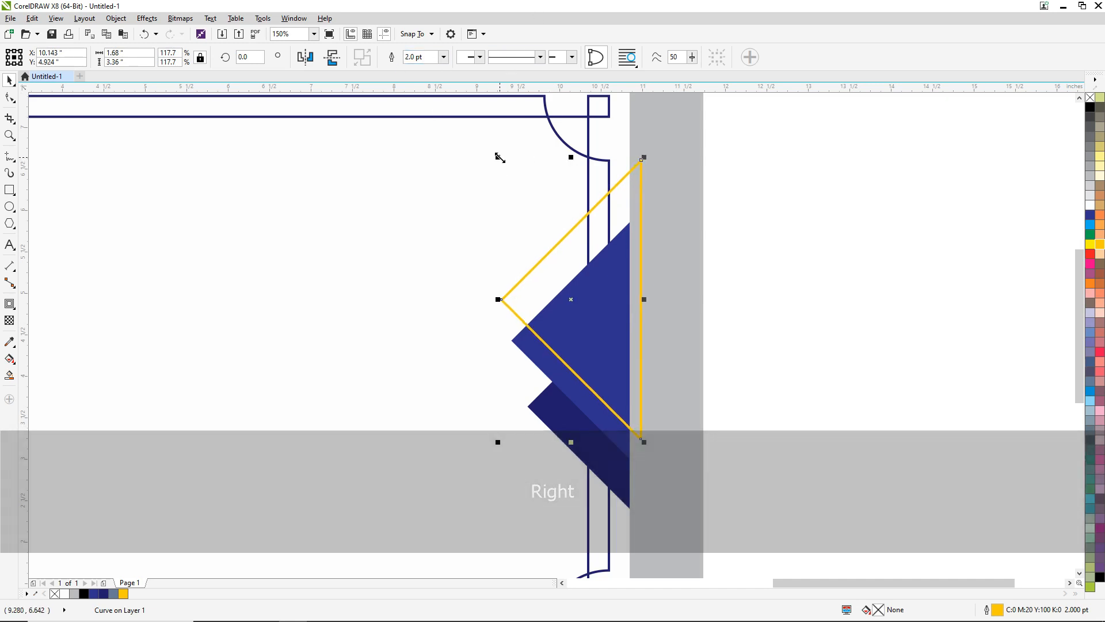
{"action": "left_click_drag", "start_coordinate": [499, 158], "coordinate": [510, 177]}
{"action": "key", "text": "Right"}
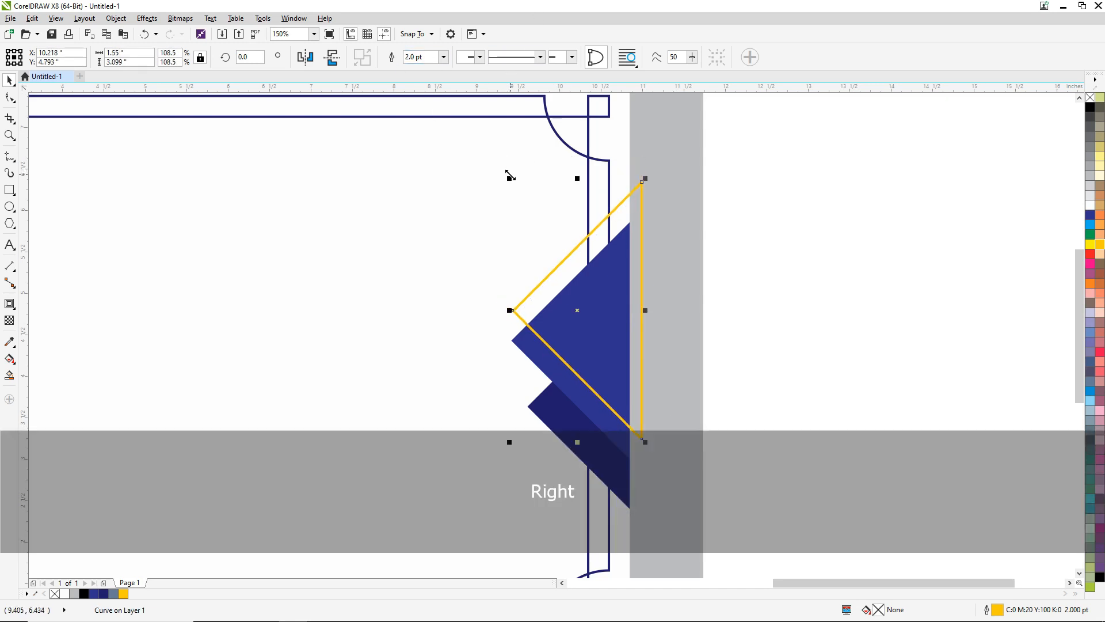
{"action": "key", "text": "Right"}
{"action": "key", "text": "Right"}
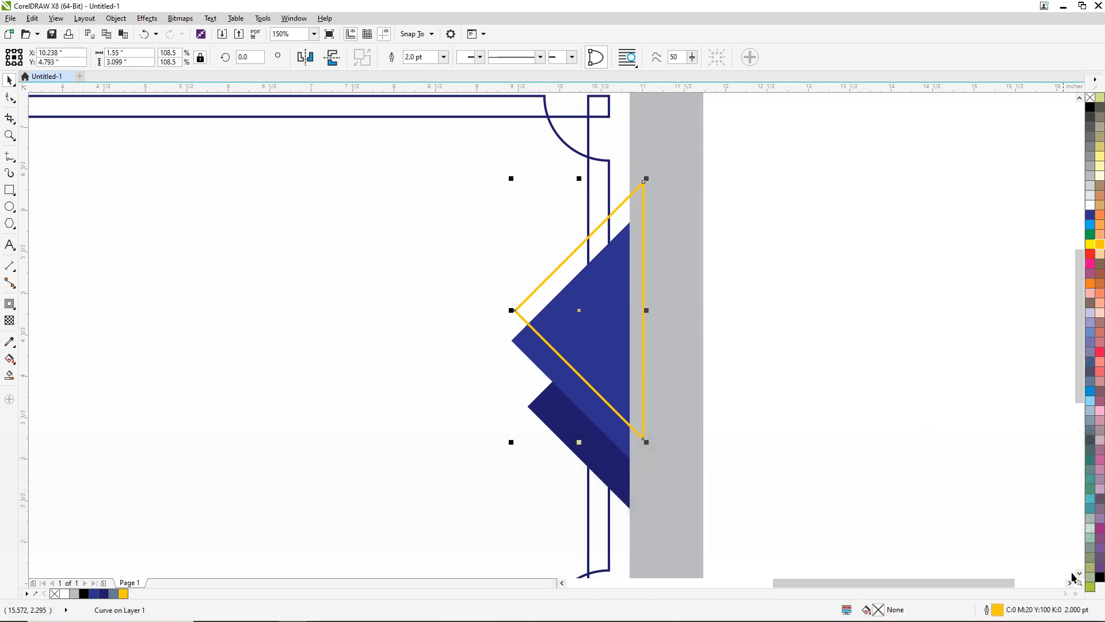
- Change the yellow triangle's outline colour to C0 M50 Y100 K20
{"action": "double_click", "coordinate": [997, 610]}
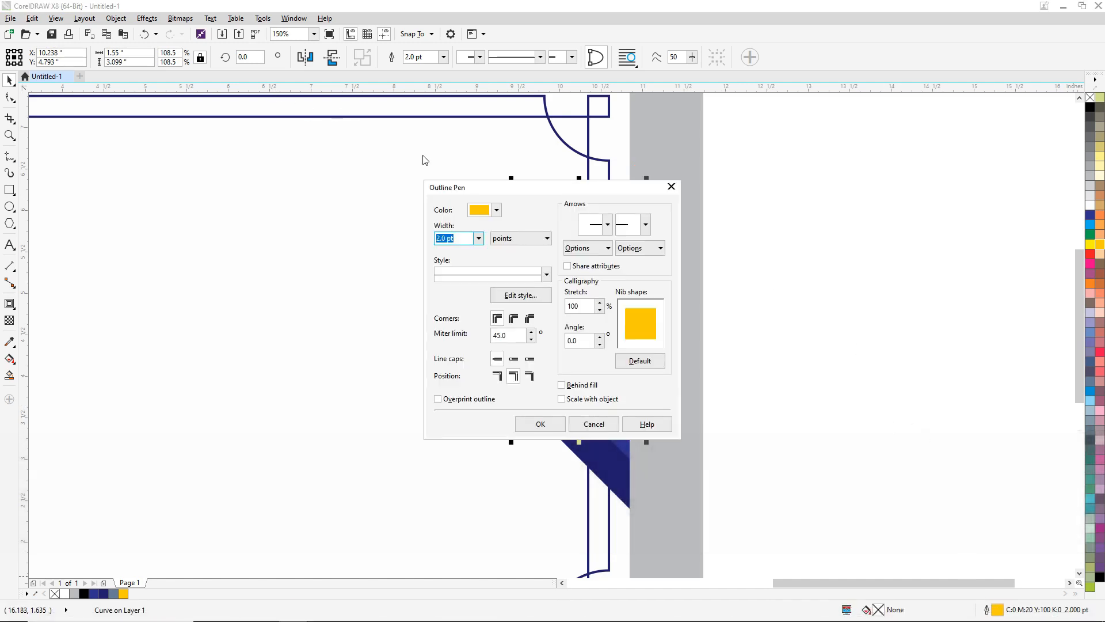
{"action": "left_click", "coordinate": [495, 211]}
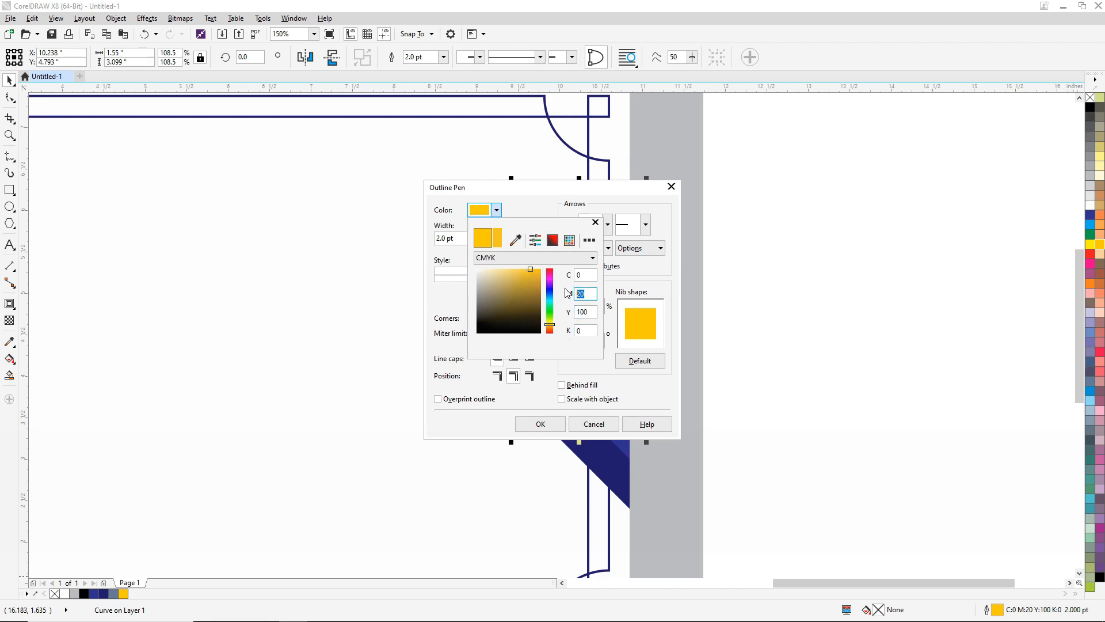
{"action": "type", "text": "50"}
{"action": "key", "text": "Tab"}
{"action": "key", "text": "Tab"}
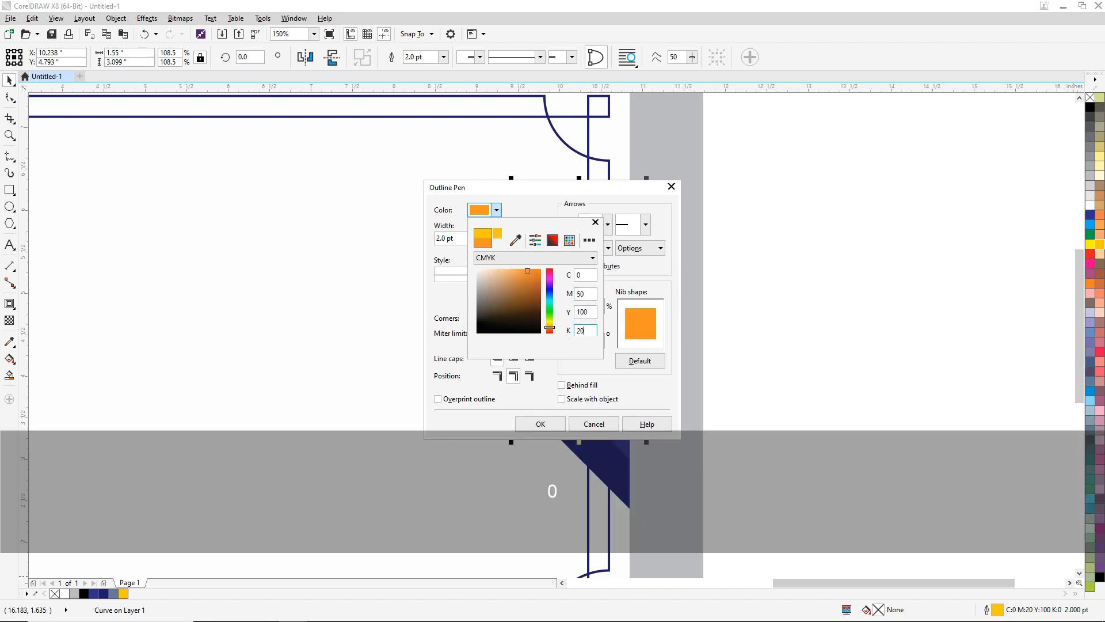
{"action": "type", "text": "20"}
{"action": "key", "text": "shift+Tab"}
{"action": "left_click", "coordinate": [541, 421]}
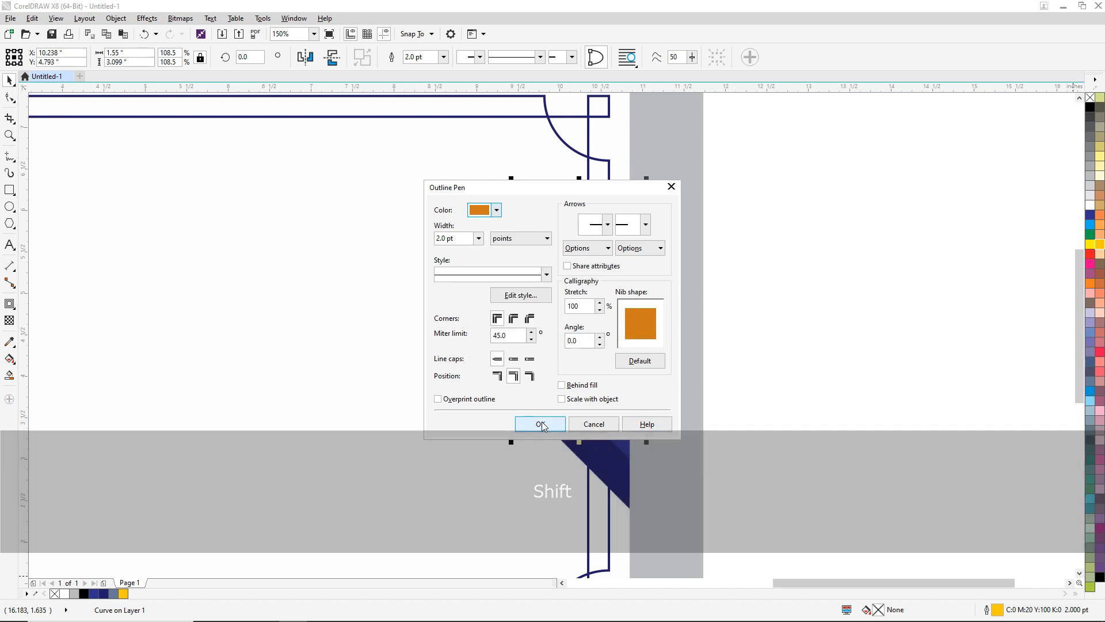
{"action": "left_click", "coordinate": [550, 421]}
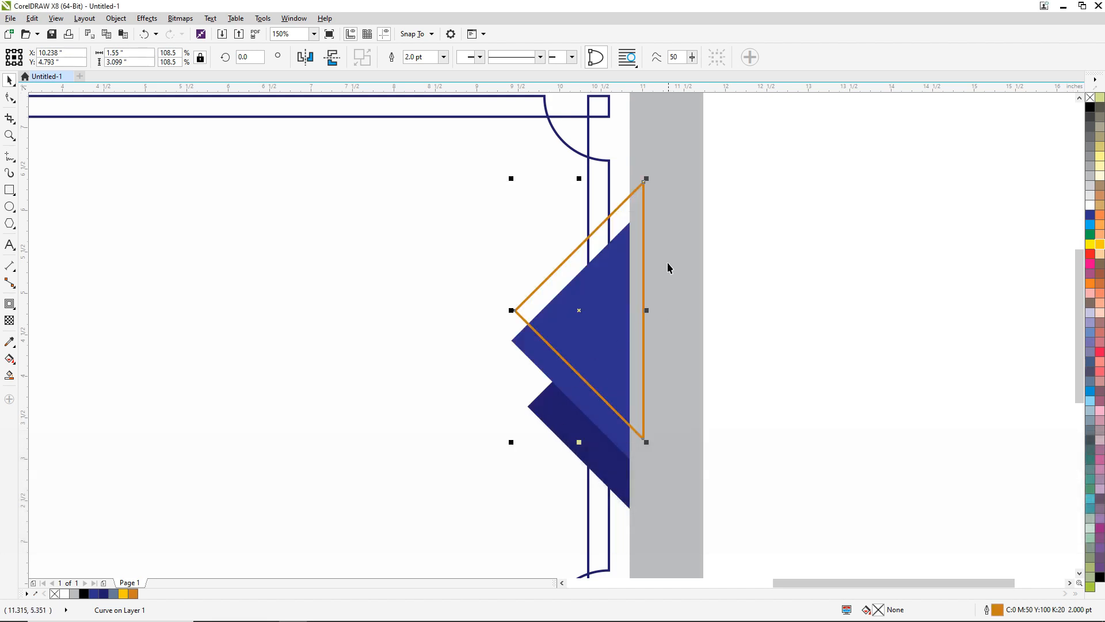
- Copy the orange outlined triangle and paste a duplicate in place
{"action": "right_click", "coordinate": [645, 231]}
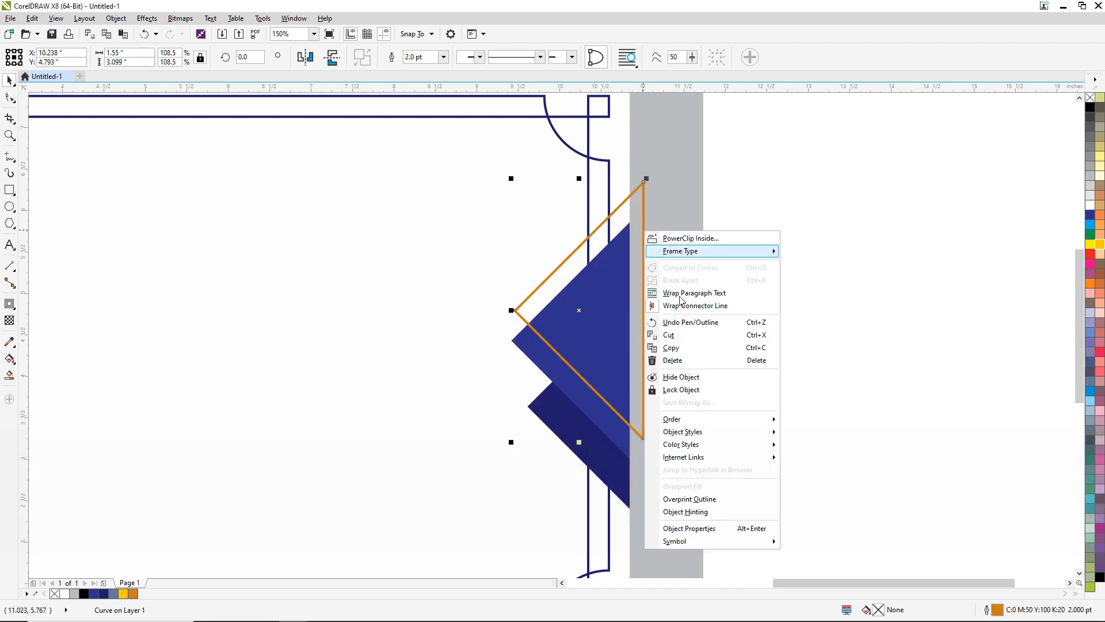
{"action": "left_click", "coordinate": [683, 350]}
{"action": "left_click", "coordinate": [770, 215]}
{"action": "right_click", "coordinate": [764, 189]}
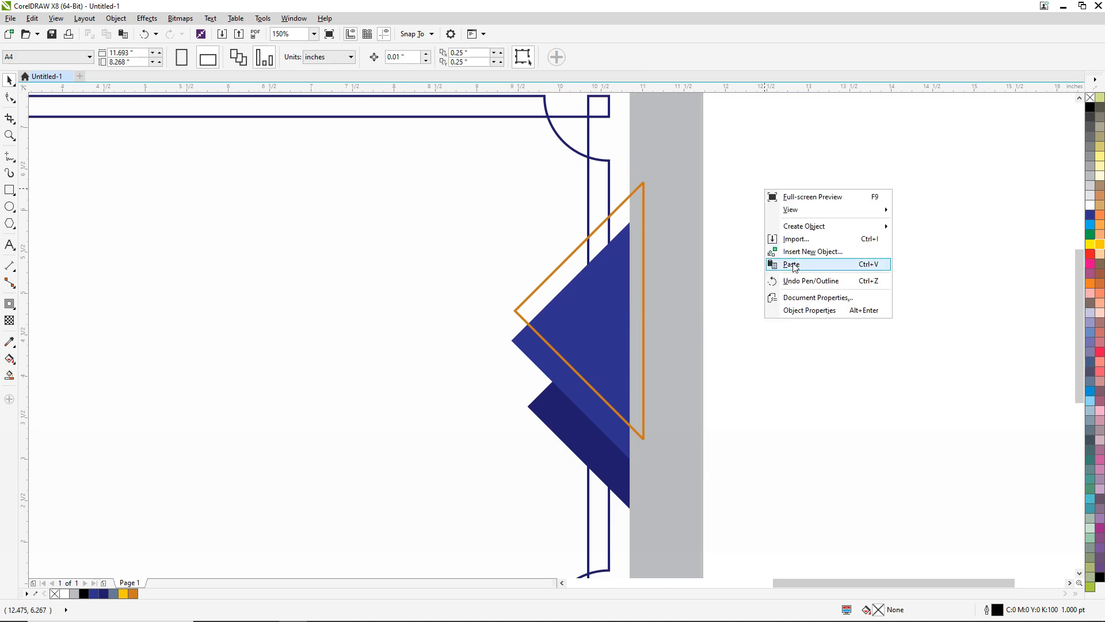
{"action": "left_click", "coordinate": [793, 263]}
- Nudge the duplicated orange triangle straight down to about Y 3.14 in
{"action": "key", "text": "Down"}
{"action": "key", "text": "Down"}
{"action": "key", "text": "Down"}
{"action": "key", "text": "Down"}
{"action": "key", "text": "Down"}
{"action": "key", "text": "Down"}
{"action": "key", "text": "Down"}
{"action": "key", "text": "Down"}
{"action": "key", "text": "Down"}
{"action": "key", "text": "Down"}
{"action": "key", "text": "Down"}
{"action": "key", "text": "Down"}
{"action": "key", "text": "Down"}
{"action": "key", "text": "Down"}
{"action": "key", "text": "Down"}
{"action": "key", "text": "Down"}
{"action": "key", "text": "Down"}
{"action": "key", "text": "Down"}
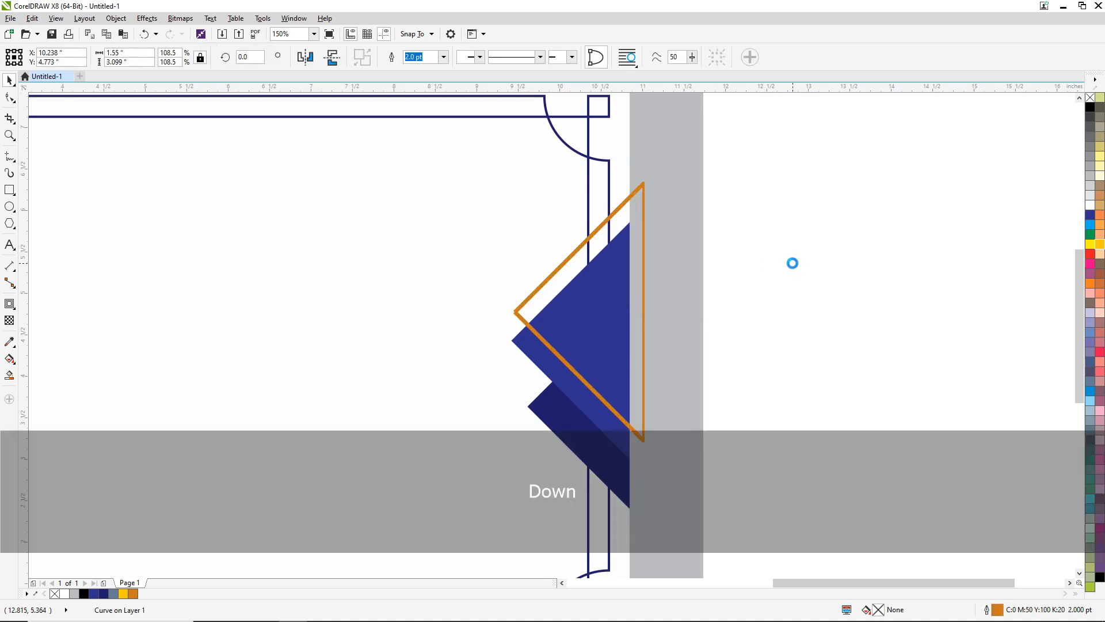
{"action": "key", "text": "Down"}
{"action": "key", "text": "Down"}
{"action": "key", "text": "Down"}
{"action": "key", "text": "Down"}
{"action": "key", "text": "Down"}
{"action": "key", "text": "Down"}
{"action": "key", "text": "Down"}
{"action": "key", "text": "Down"}
{"action": "key", "text": "Down"}
{"action": "key", "text": "Down"}
{"action": "key", "text": "Down"}
{"action": "key", "text": "Down"}
{"action": "key", "text": "Down"}
{"action": "key", "text": "Down"}
{"action": "key", "text": "Down"}
{"action": "key", "text": "Down"}
{"action": "key", "text": "Down"}
{"action": "key", "text": "Down"}
{"action": "key", "text": "Down"}
{"action": "key", "text": "Down"}
{"action": "key", "text": "Down"}
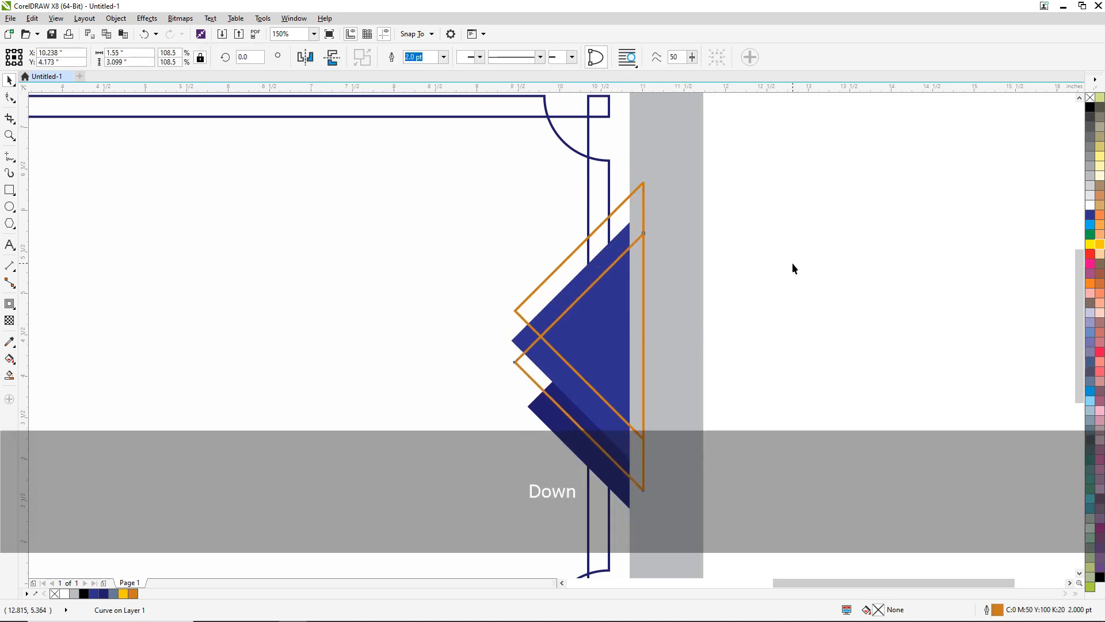
{"action": "key", "text": "Down"}
{"action": "key", "text": "Down"}
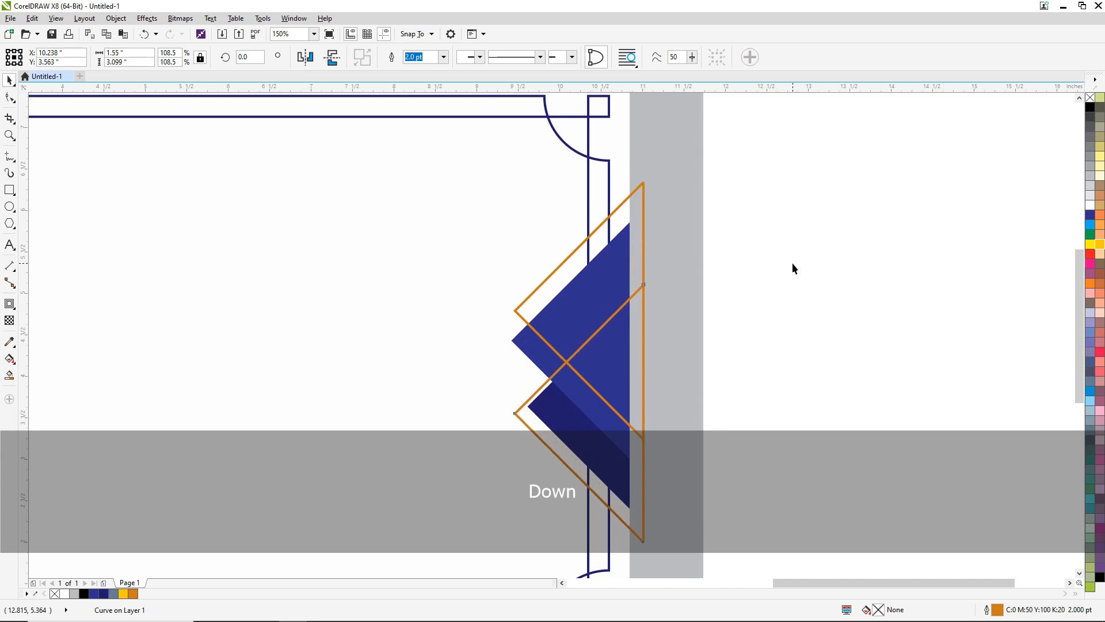
{"action": "key", "text": "Down"}
{"action": "key", "text": "Down"}
{"action": "key", "text": "Down"}
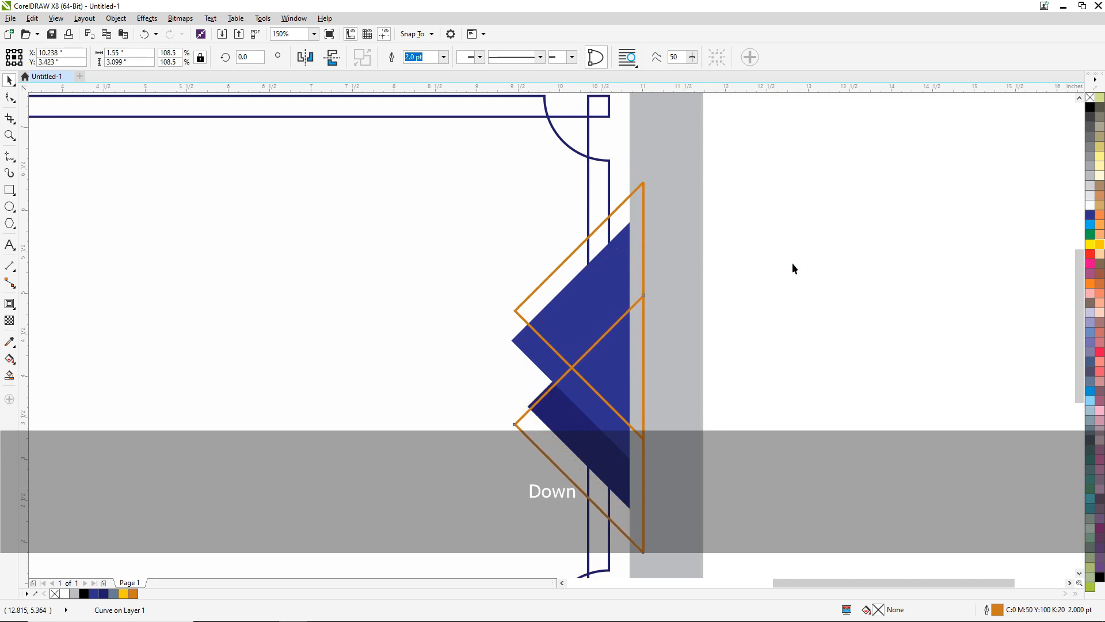
{"action": "key", "text": "Down"}
{"action": "key", "text": "Down"}
{"action": "key", "text": "Down"}
{"action": "key", "text": "Down"}
{"action": "key", "text": "Down"}
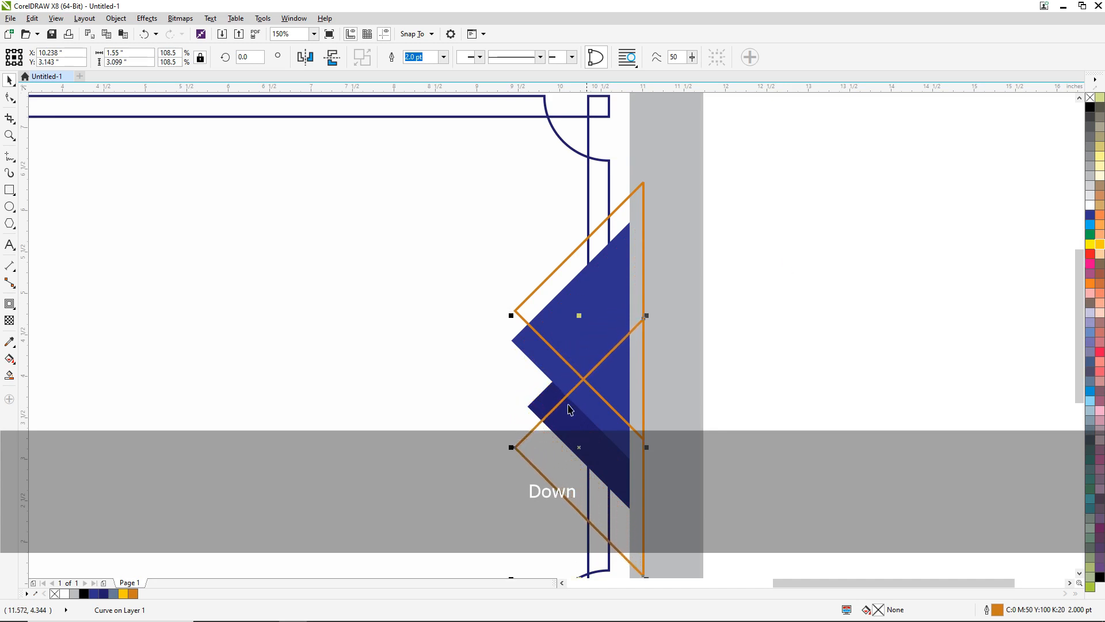
- Shrink the lower orange triangle to about 1.38 by 2.76 in and nudge it up to about Y 3.12 in
{"action": "scroll", "coordinate": [502, 281], "scroll_direction": "down", "scroll_amount": 1}
{"action": "left_click", "coordinate": [662, 329]}
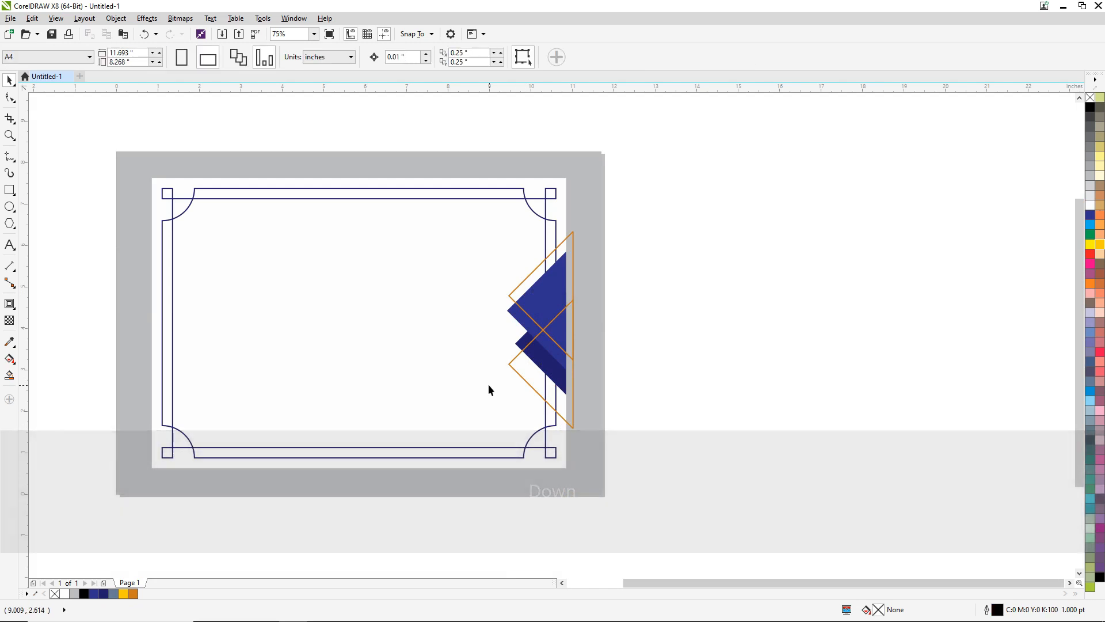
{"action": "left_click", "coordinate": [524, 383]}
{"action": "scroll", "coordinate": [516, 353], "scroll_direction": "up", "scroll_amount": 1}
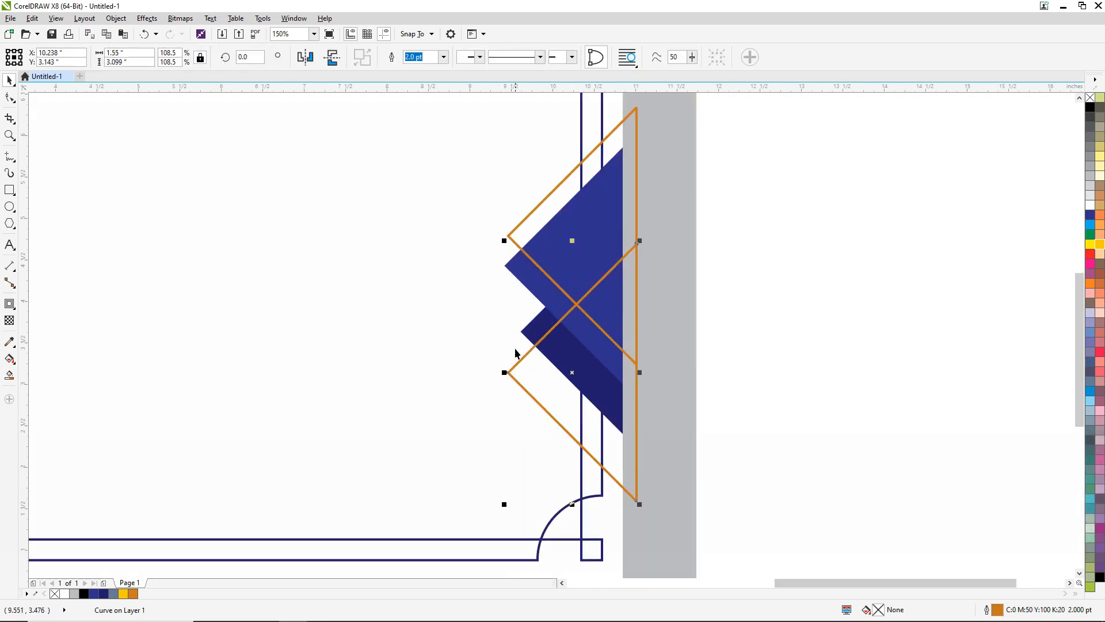
{"action": "left_click_drag", "start_coordinate": [500, 244], "coordinate": [518, 254]}
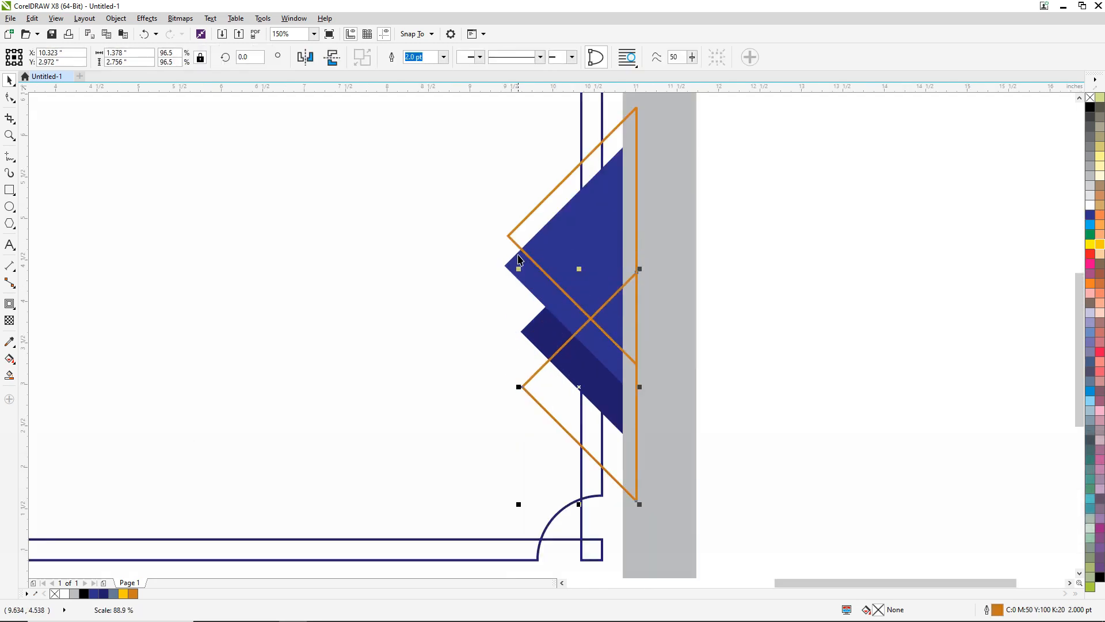
{"action": "key", "text": "Up"}
{"action": "key", "text": "Up"}
{"action": "key", "text": "Up"}
{"action": "key", "text": "Up"}
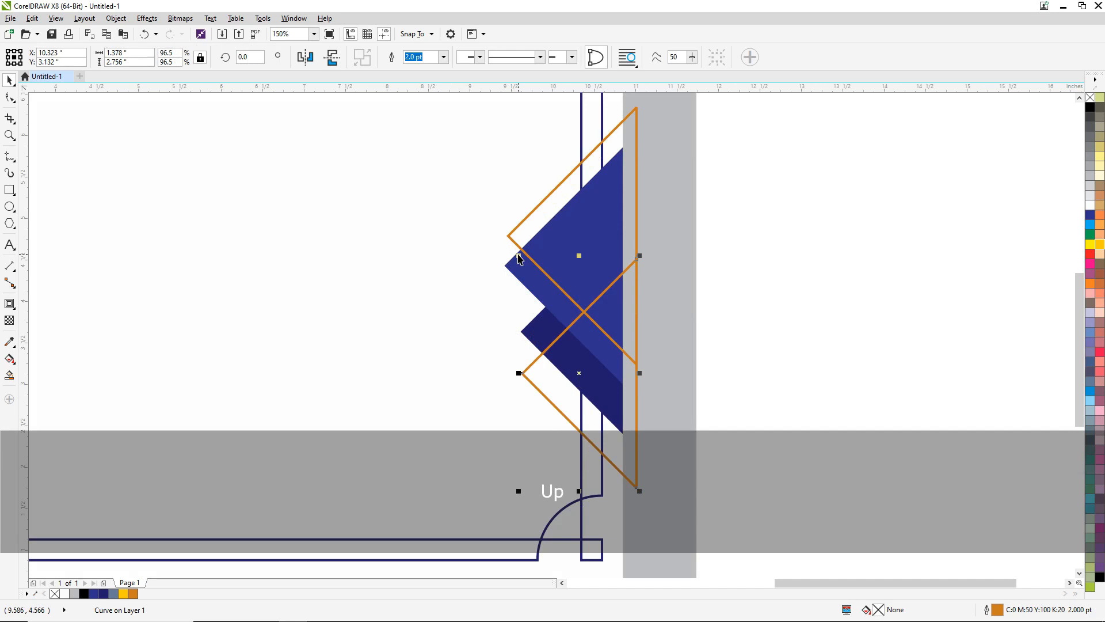
{"action": "key", "text": "Down"}
{"action": "scroll", "coordinate": [548, 281], "scroll_direction": "down", "scroll_amount": 2}
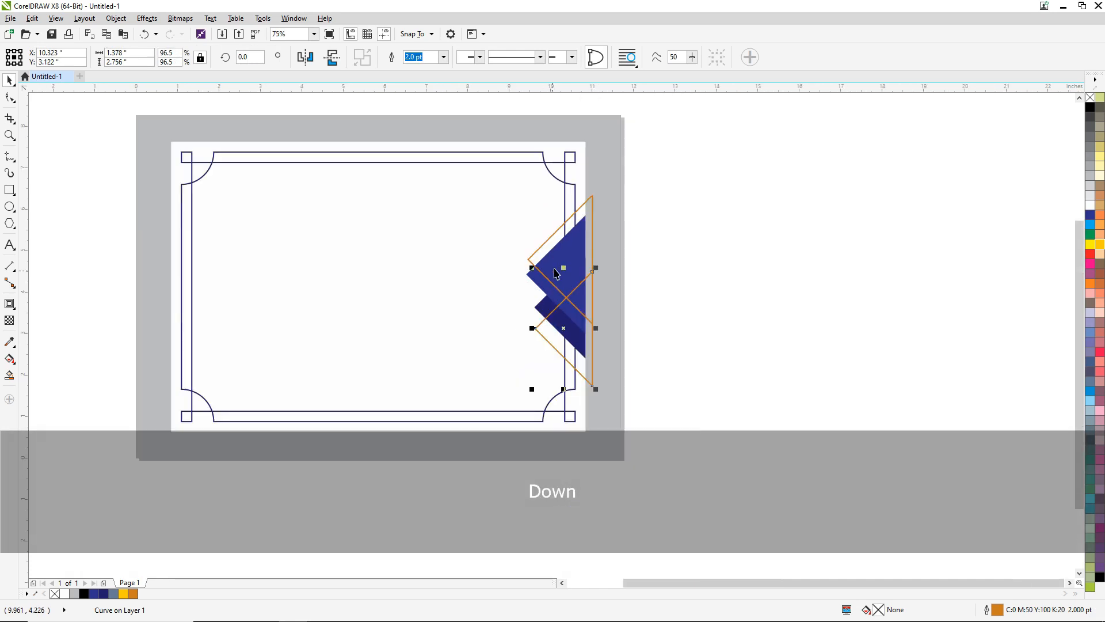
- Group the two blue triangles with the two orange outlined triangles
{"action": "left_click_drag", "start_coordinate": [694, 174], "coordinate": [482, 406]}
{"action": "right_click", "coordinate": [571, 280]}
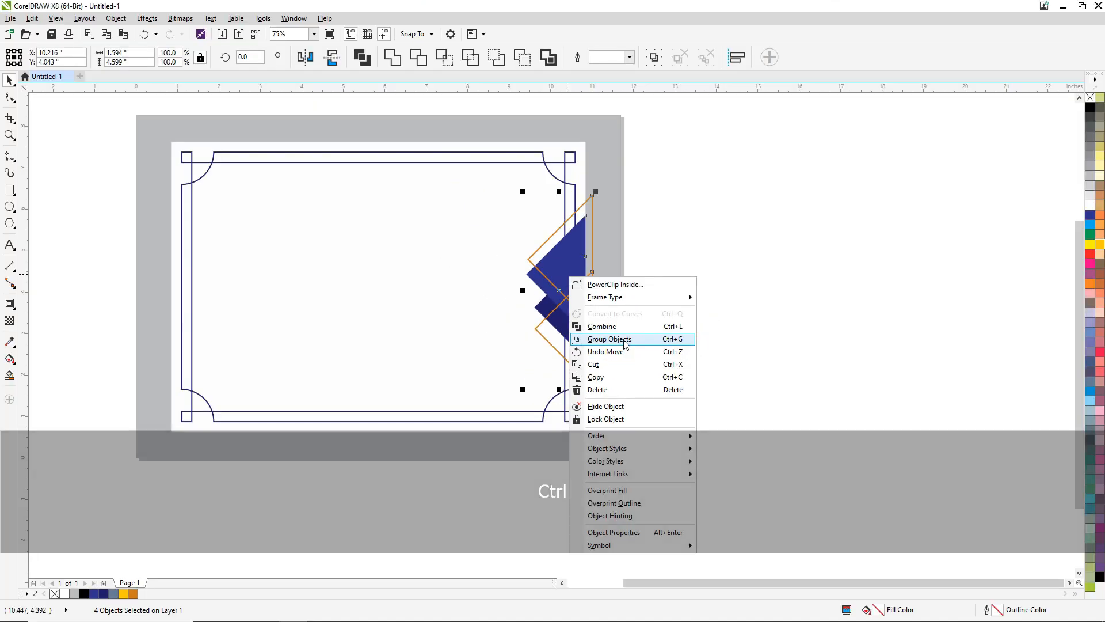
{"action": "left_click", "coordinate": [624, 343]}
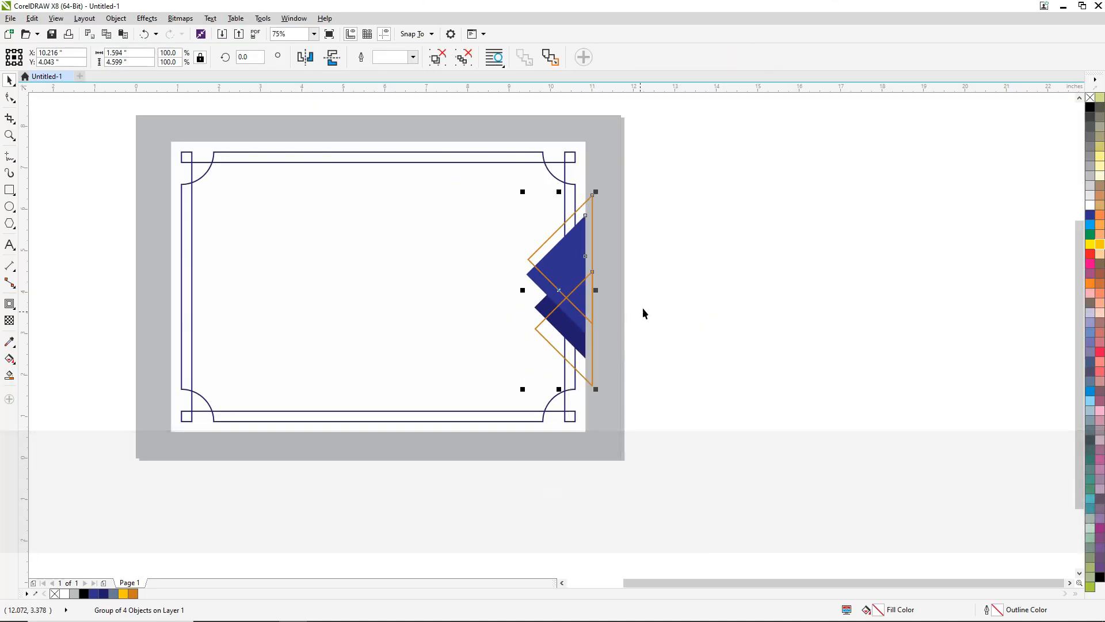
- Within the group, shrink the lower orange triangle to about 1.24 by 2.48 in and nudge it to about Y 3.18 in
{"action": "scroll", "coordinate": [576, 339], "scroll_direction": "up", "scroll_amount": 2}
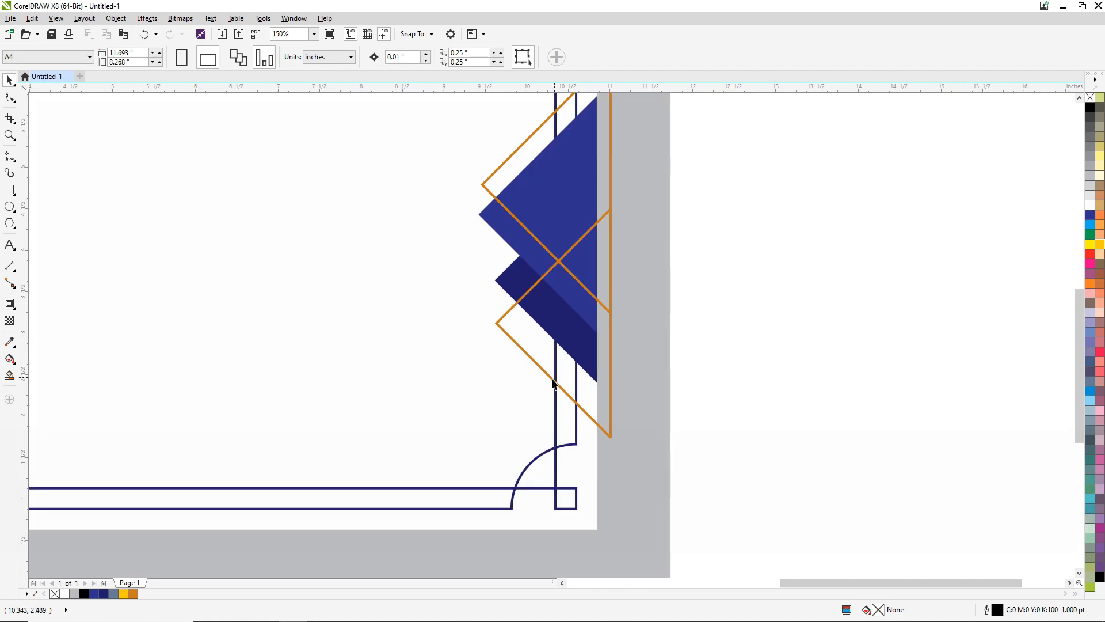
{"action": "left_click", "coordinate": [541, 372], "text": "ctrl"}
{"action": "key", "text": "Up"}
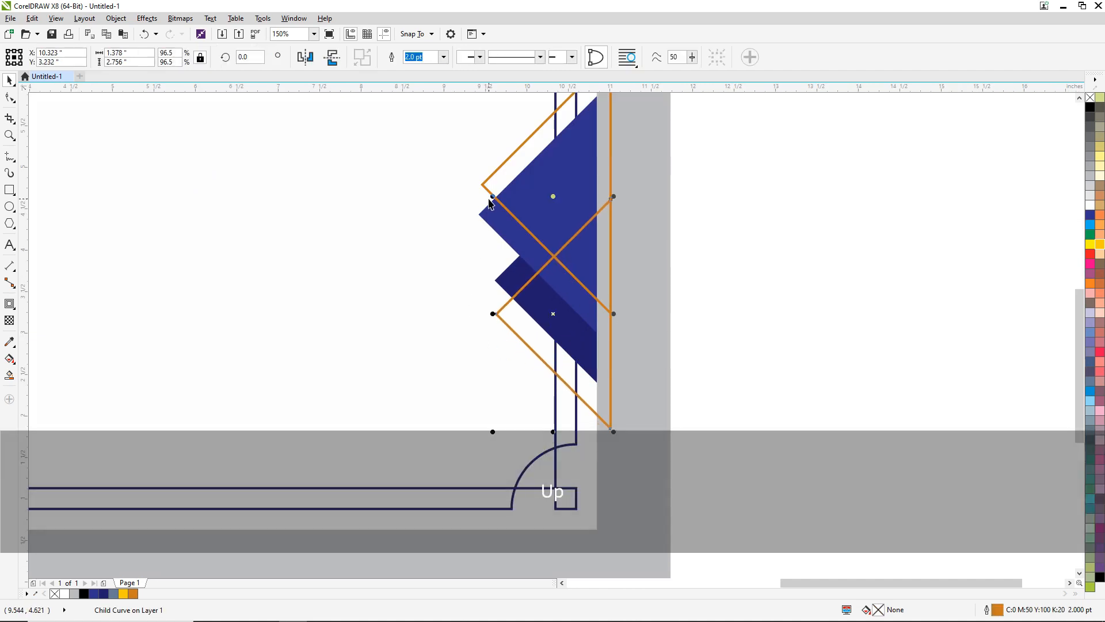
{"action": "left_click_drag", "start_coordinate": [492, 197], "coordinate": [505, 213]}
{"action": "key", "text": "Down"}
{"action": "scroll", "coordinate": [534, 282], "scroll_direction": "down", "scroll_amount": 2}
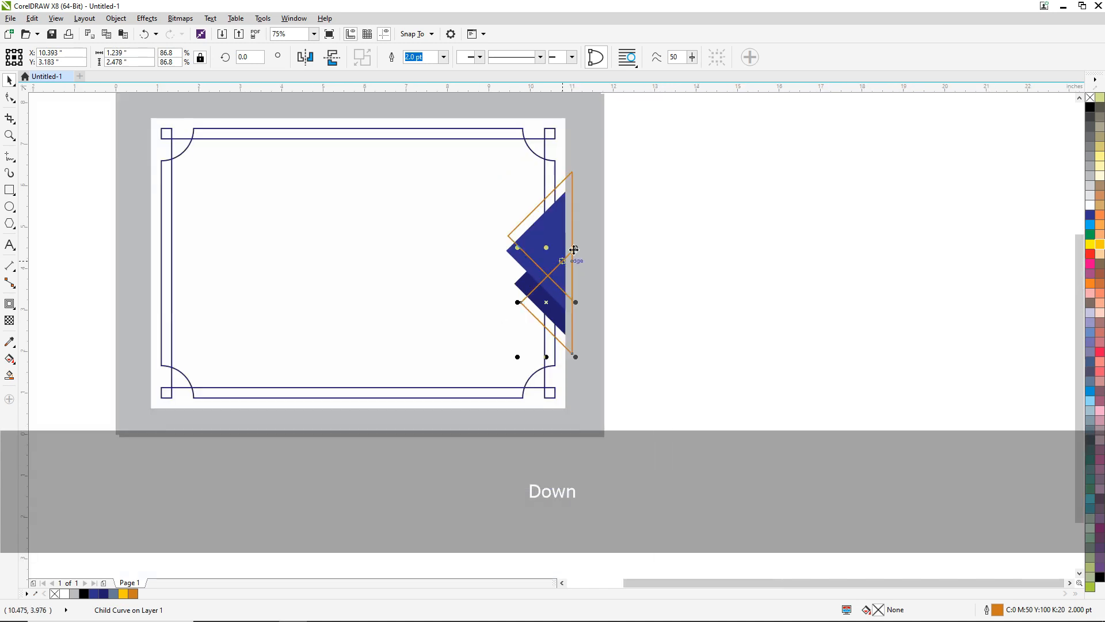
- Align the triangle group's centre vertically with the white certificate rectangle
{"action": "left_click_drag", "start_coordinate": [660, 149], "coordinate": [464, 368]}
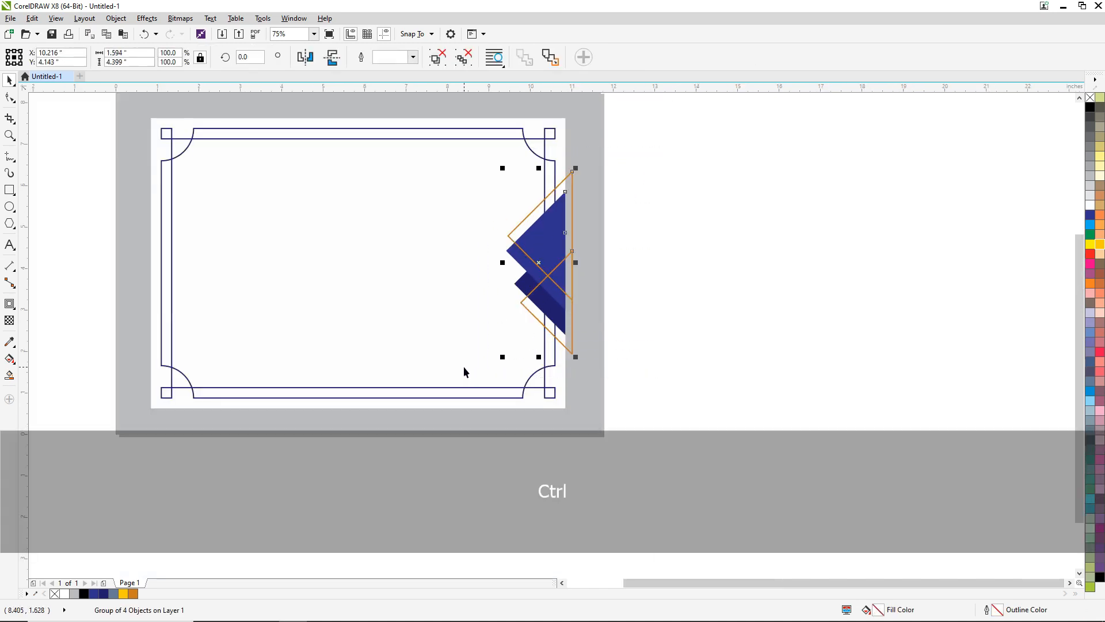
{"action": "key", "text": "ctrl+g"}
{"action": "left_click", "coordinate": [430, 192], "text": "shift"}
{"action": "key", "text": "e"}
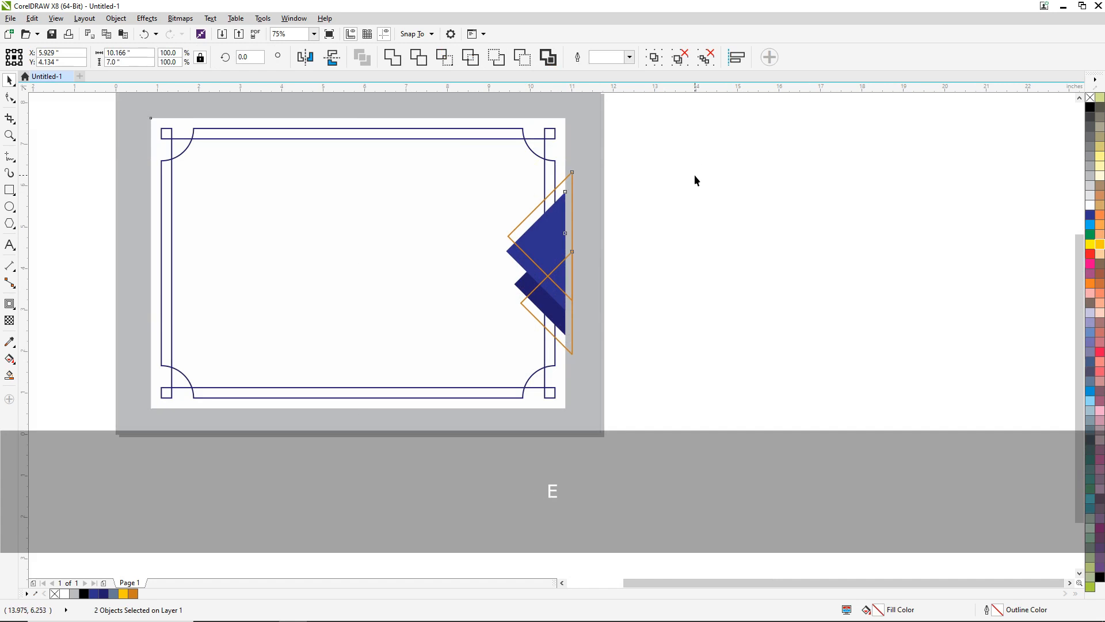
{"action": "left_click", "coordinate": [694, 174]}
- Duplicate the triangle group to the certificate's left edge and mirror the copy horizontally
{"action": "left_click", "coordinate": [539, 259]}
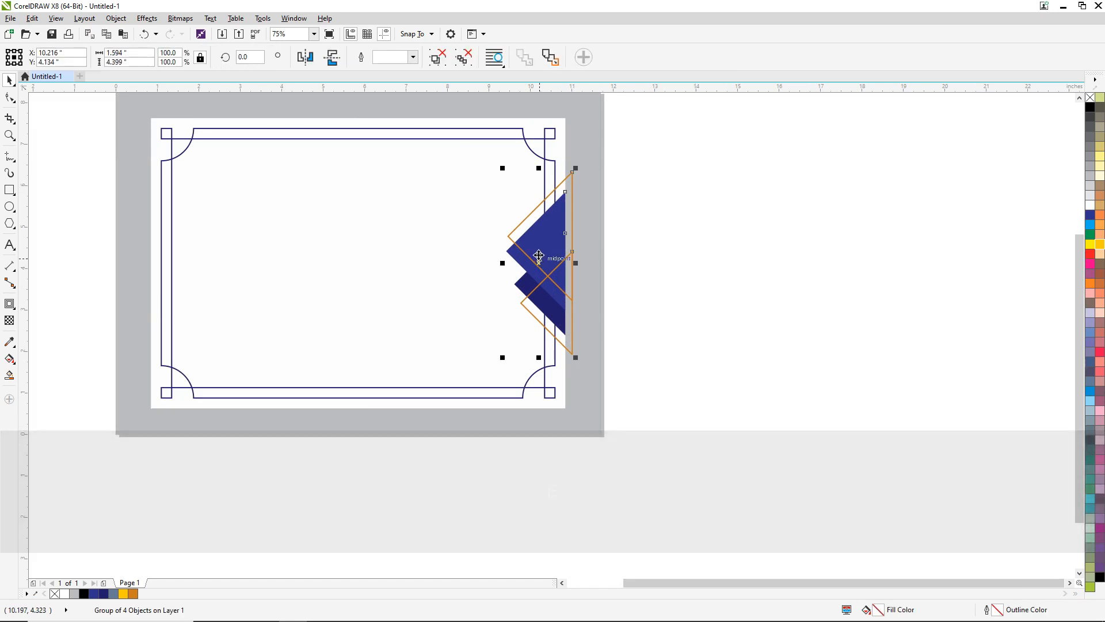
{"action": "left_click_drag", "start_coordinate": [538, 255], "coordinate": [163, 258]}
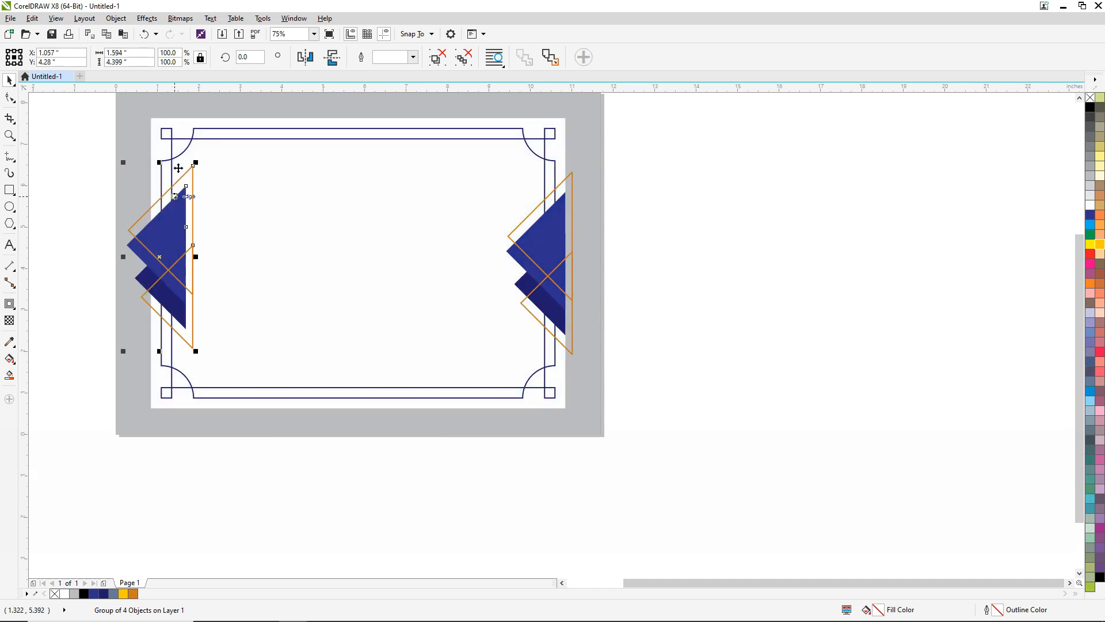
{"action": "left_click", "coordinate": [306, 57]}
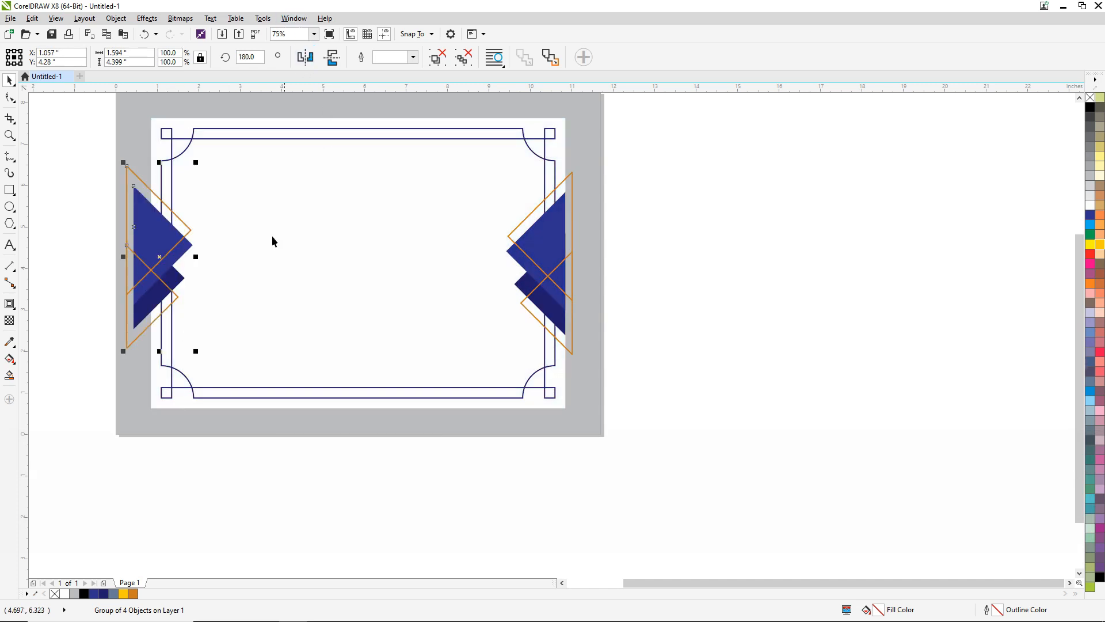
- Nudge the mirrored group right to about X 1.59 in and align its vertical centre with the original group
{"action": "key", "text": "Right"}
{"action": "key", "text": "Right"}
{"action": "key", "text": "Right"}
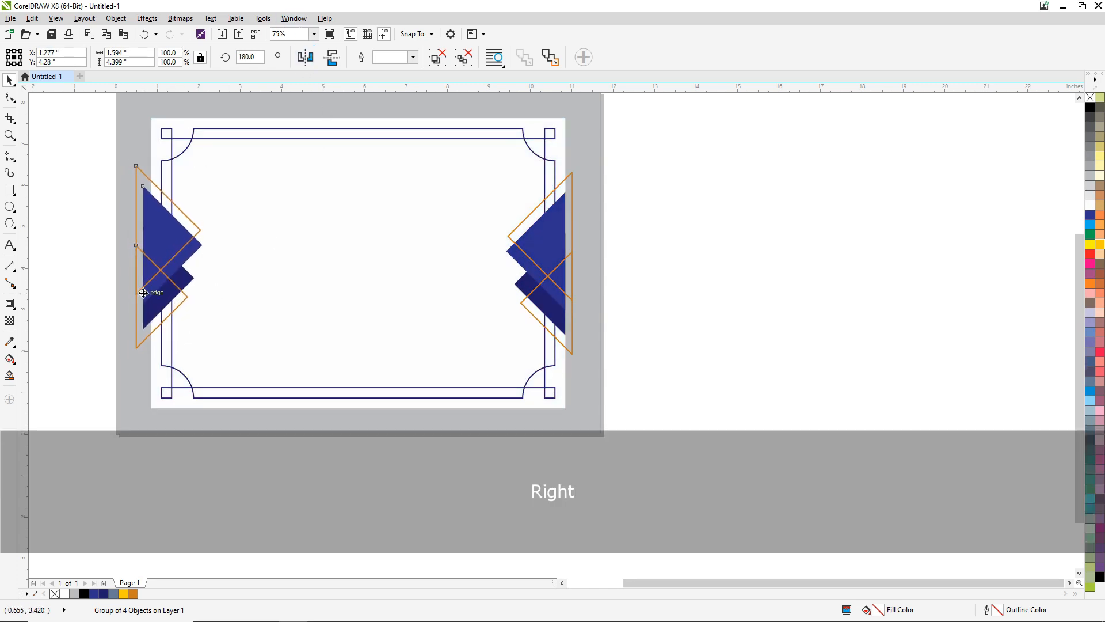
{"action": "key", "text": "Right"}
{"action": "key", "text": "Right"}
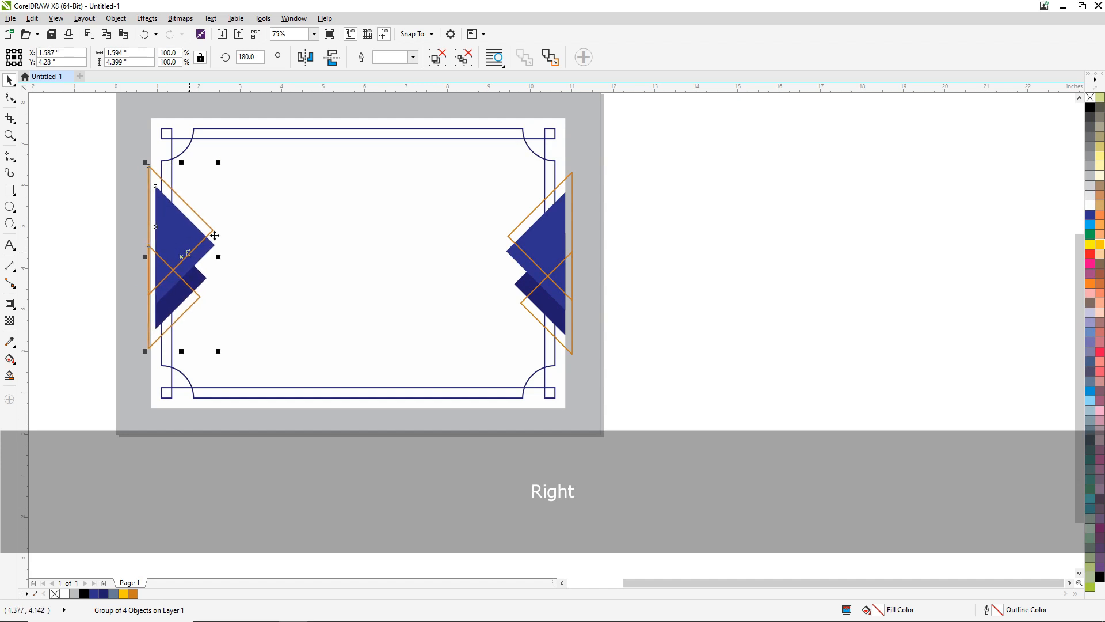
{"action": "left_click", "coordinate": [559, 229], "text": "shift"}
{"action": "key", "text": "e"}
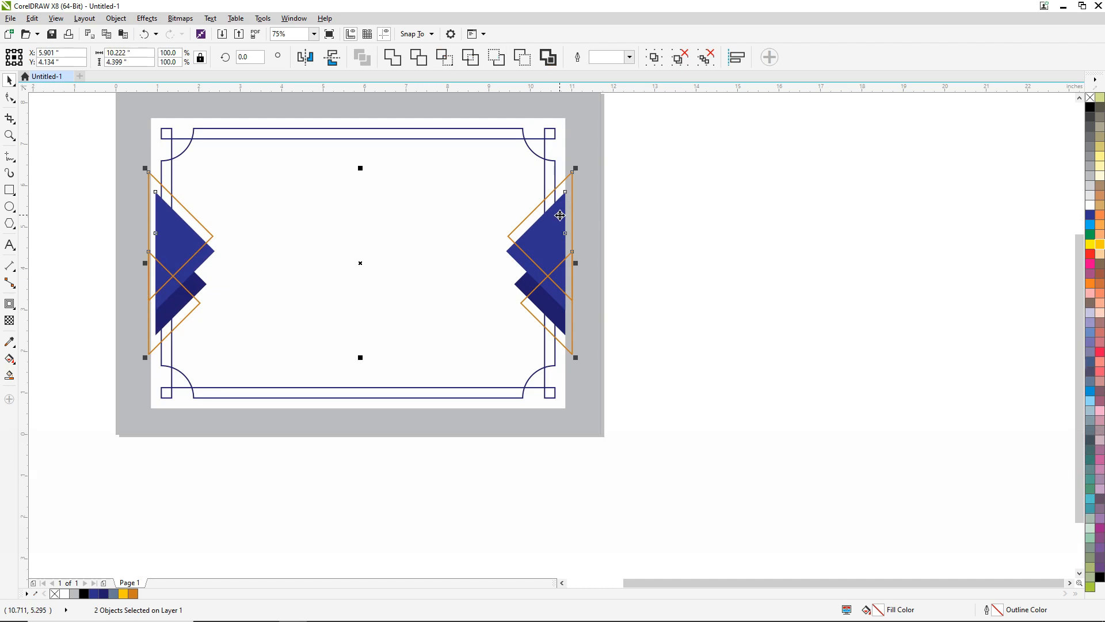
- PowerClip both triangle groups inside the white certificate rectangle
{"action": "right_click", "coordinate": [559, 216]}
{"action": "key", "text": "ctrl"}
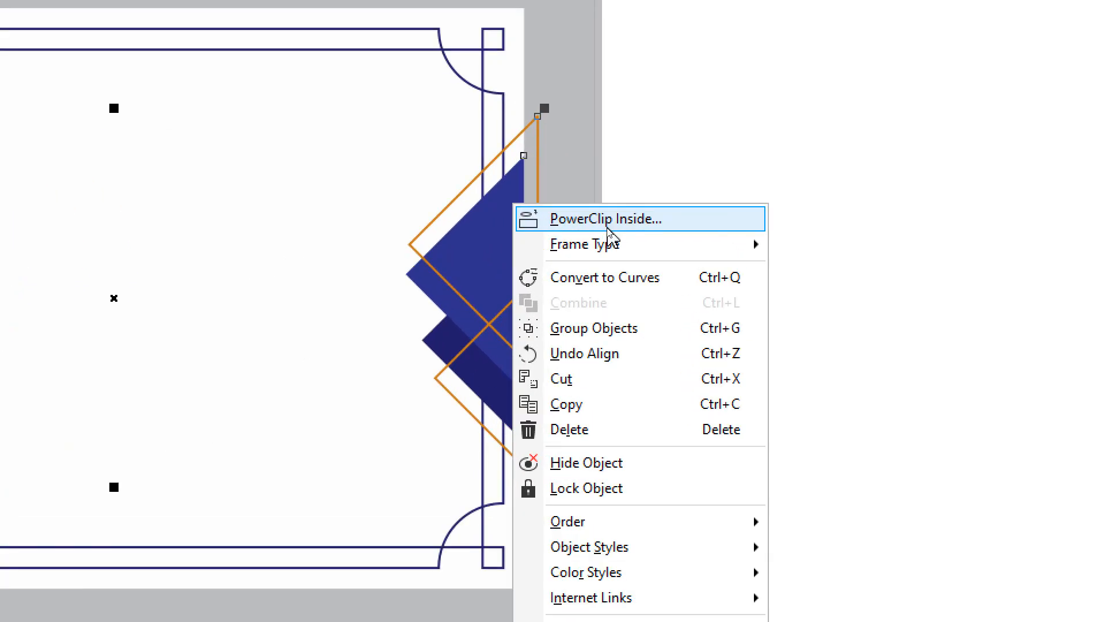
{"action": "left_click", "coordinate": [607, 220]}
{"action": "left_click", "coordinate": [313, 116]}
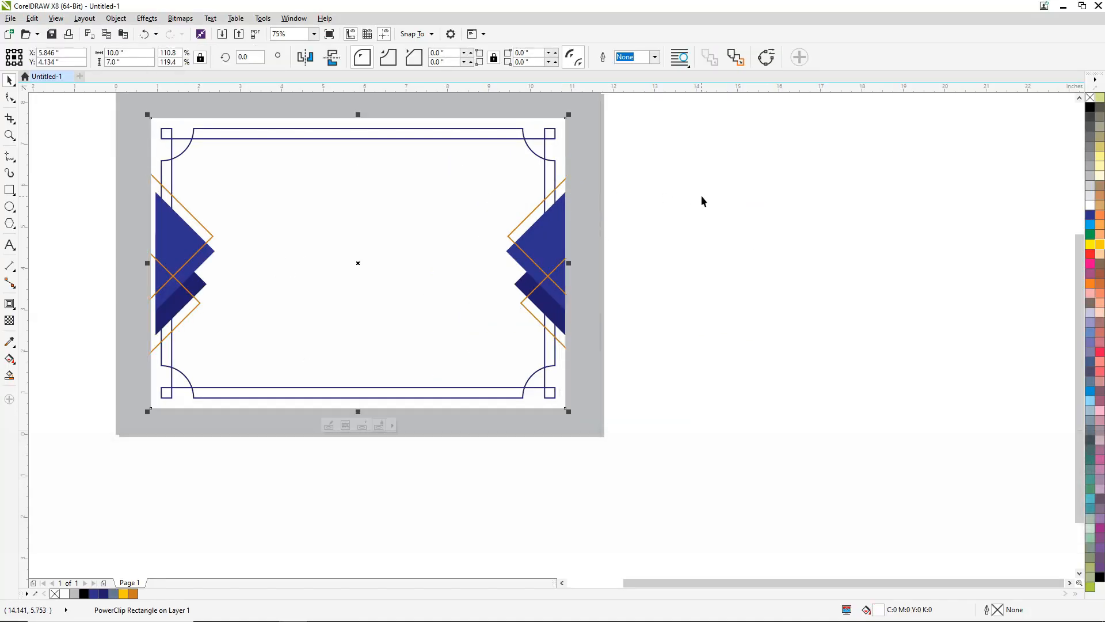
{"action": "left_click", "coordinate": [737, 190]}
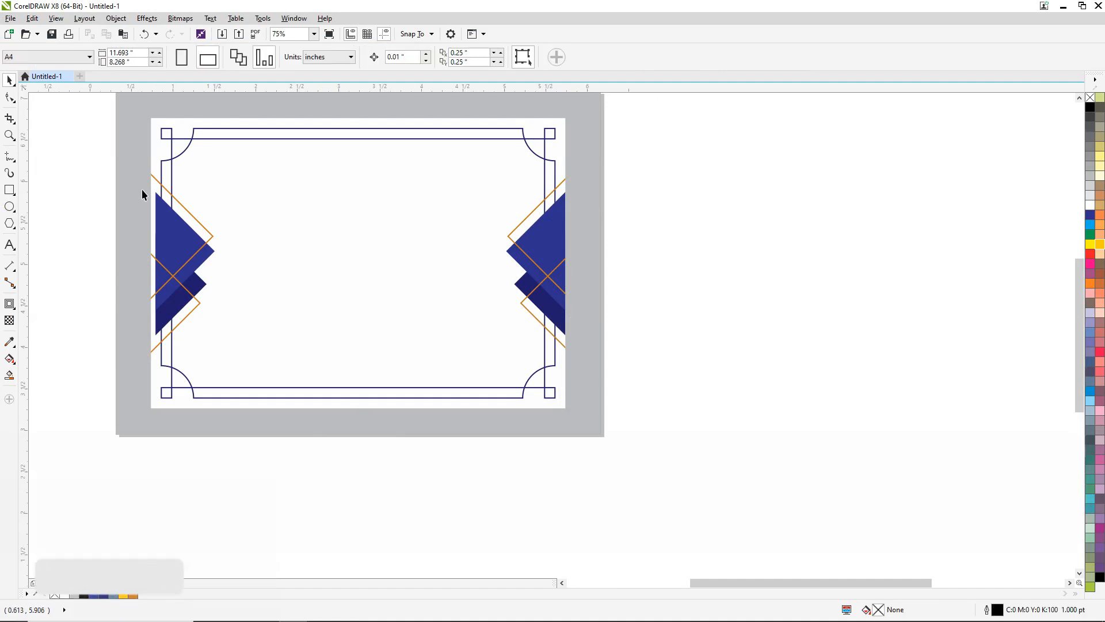
{"action": "scroll", "coordinate": [142, 189], "scroll_direction": "up", "scroll_amount": 2}
{"action": "scroll", "coordinate": [235, 330], "scroll_direction": "down", "scroll_amount": 2}
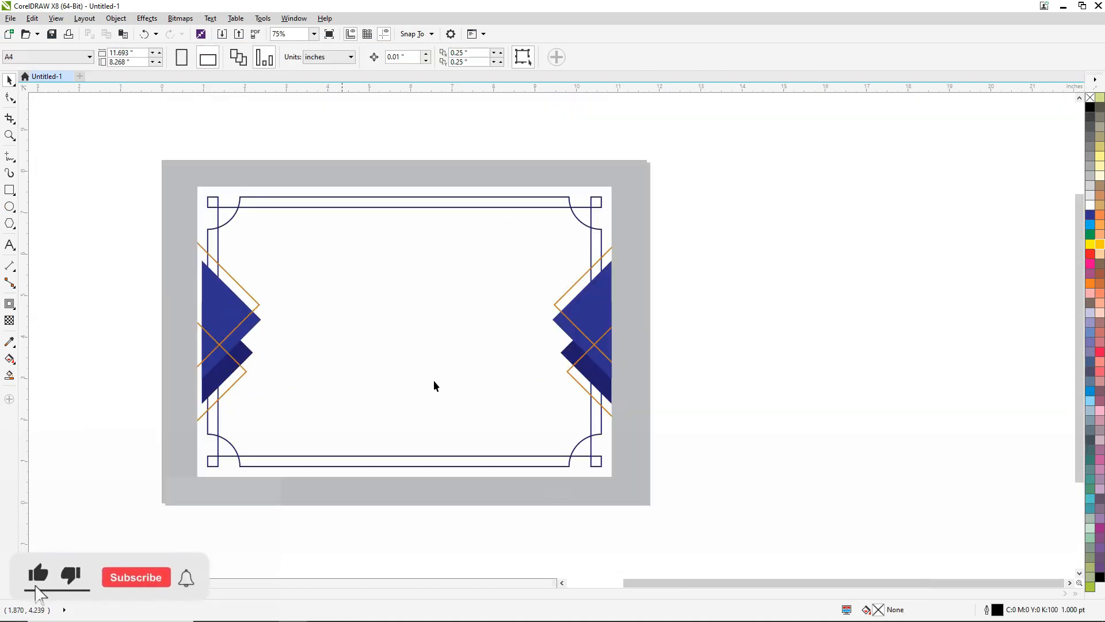
{"action": "scroll", "coordinate": [575, 366], "scroll_direction": "up", "scroll_amount": 4}
{"action": "scroll", "coordinate": [573, 360], "scroll_direction": "down", "scroll_amount": 3}
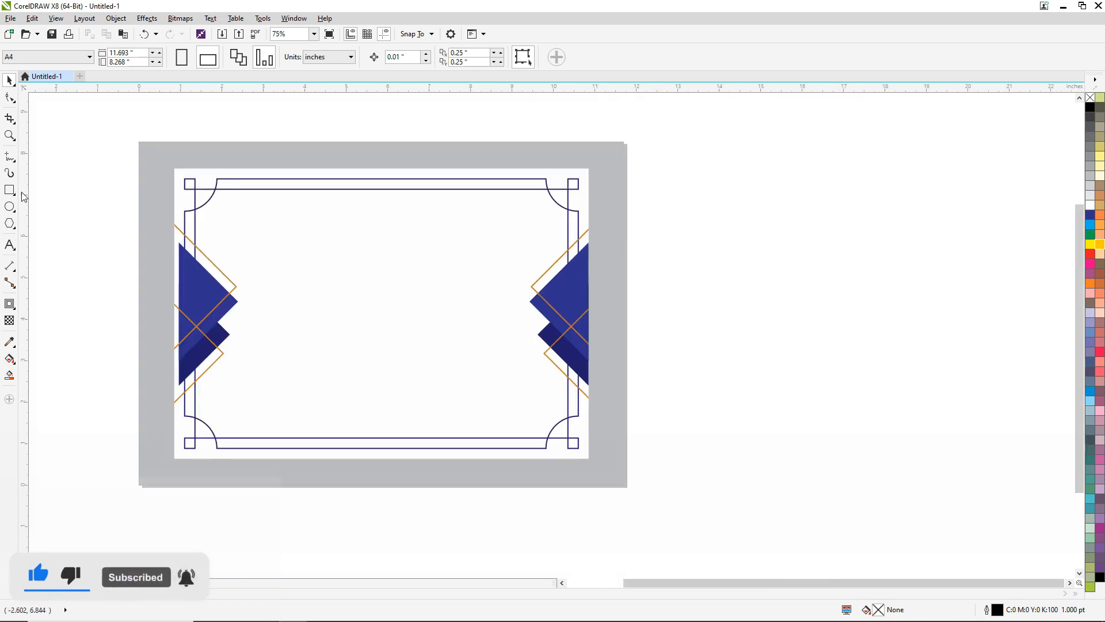
- Select the whole certificate artwork and group it
{"action": "left_click_drag", "start_coordinate": [81, 148], "coordinate": [706, 462]}
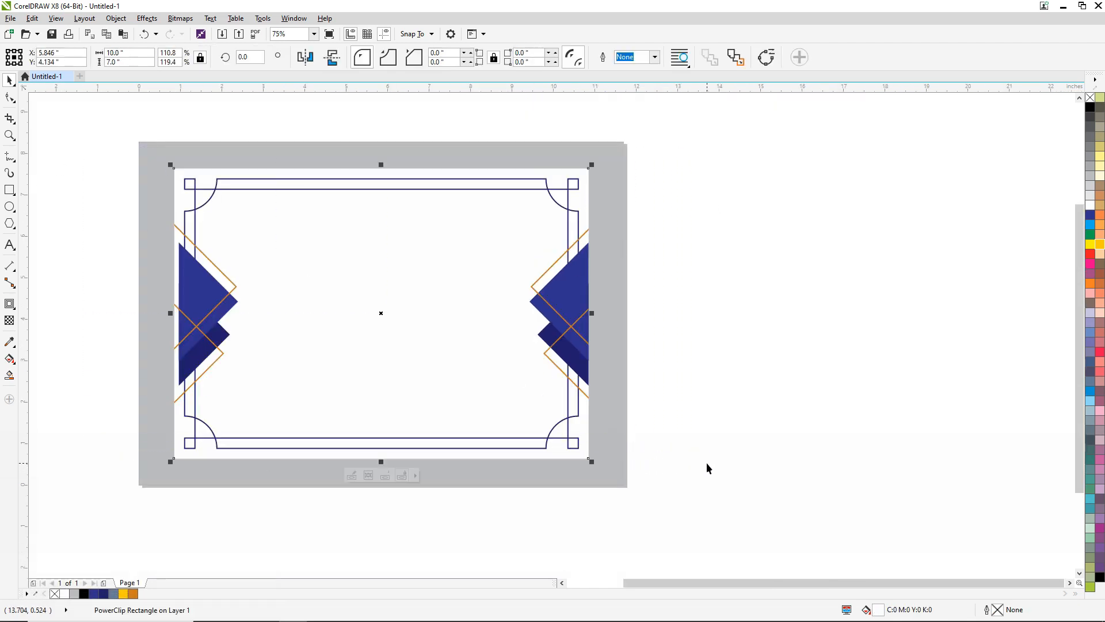
{"action": "key", "text": "ctrl+g"}
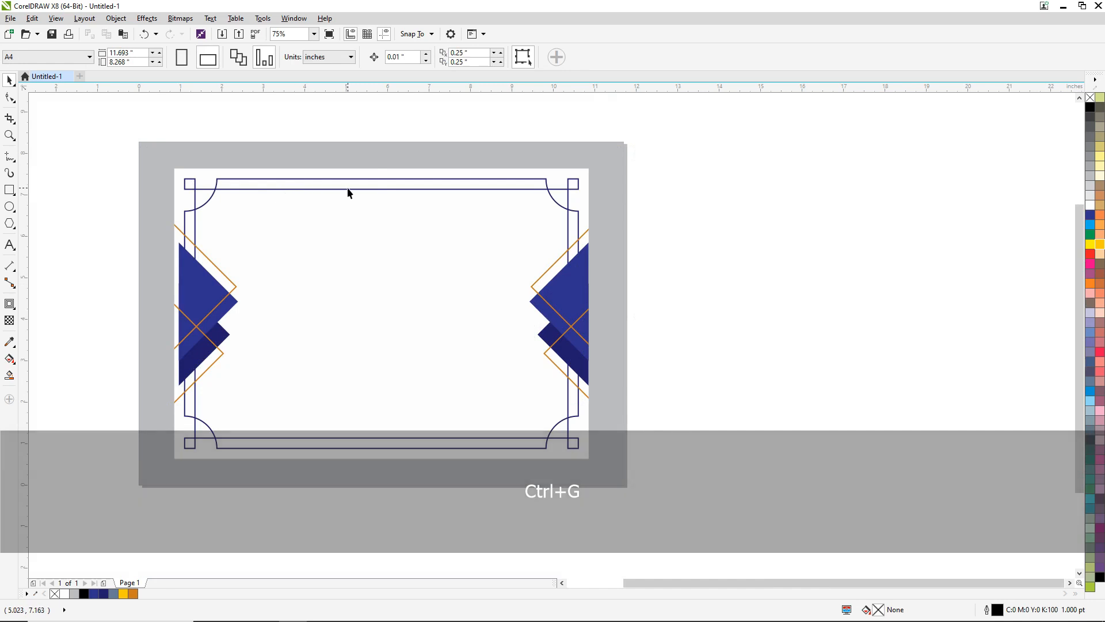
- Add centre-aligned artistic text reading "Certificate of Completion" inside the upper part of the certificate
{"action": "scroll", "coordinate": [347, 188], "scroll_direction": "up", "scroll_amount": 2}
{"action": "key", "text": "F8"}
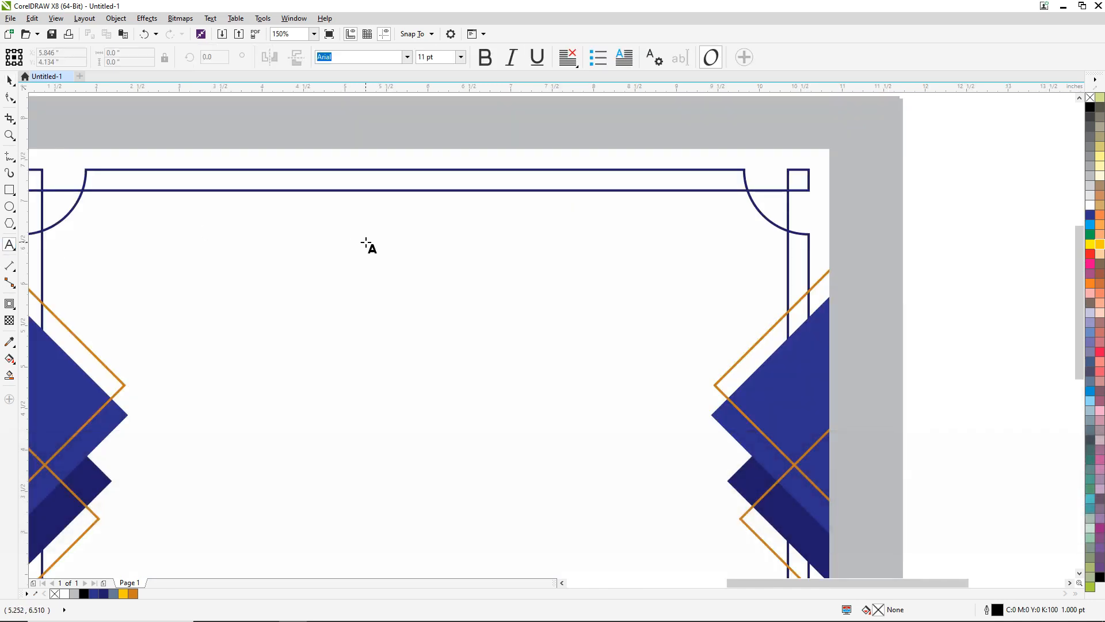
{"action": "left_click", "coordinate": [366, 240]}
{"action": "left_click", "coordinate": [569, 57]}
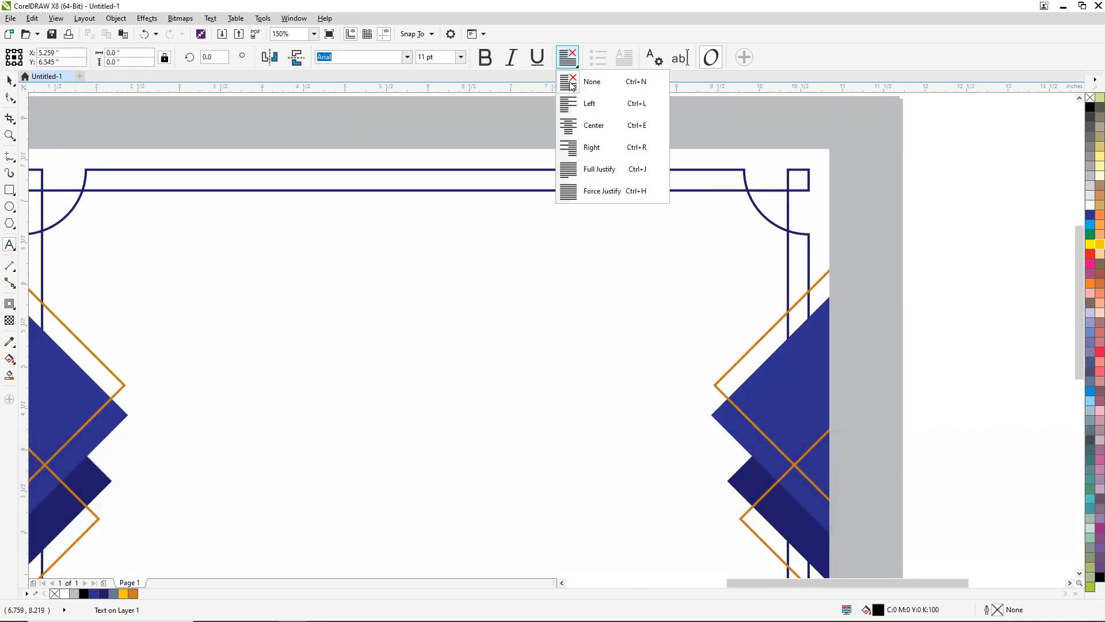
{"action": "left_click", "coordinate": [595, 126]}
{"action": "scroll", "coordinate": [356, 238], "scroll_direction": "up", "scroll_amount": 2}
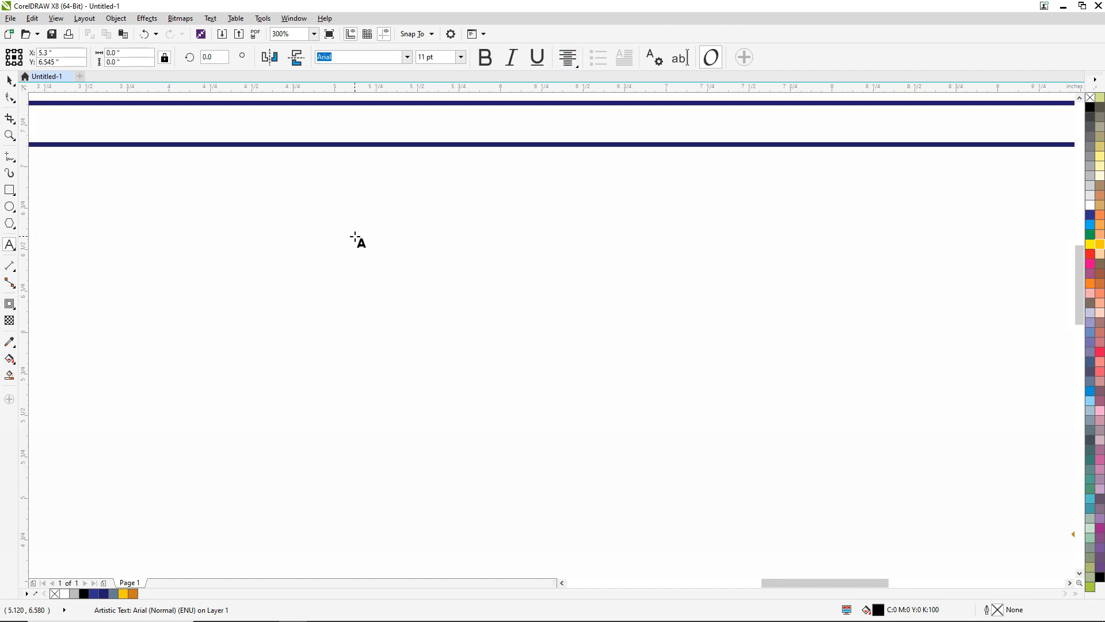
{"action": "type", "text": "Certif"}
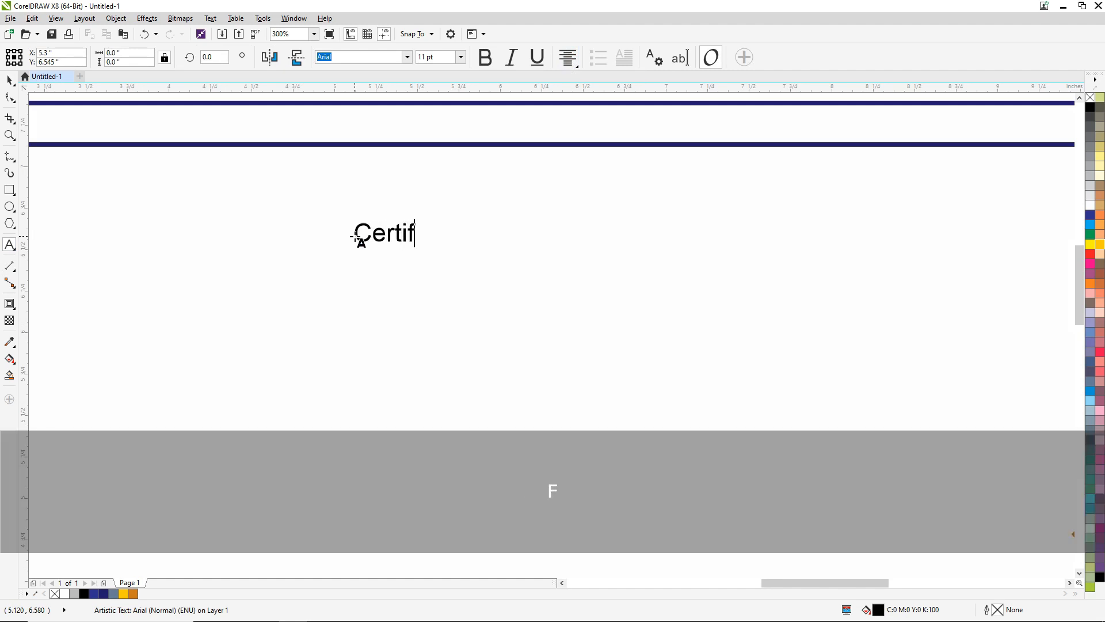
{"action": "type", "text": "icate "}
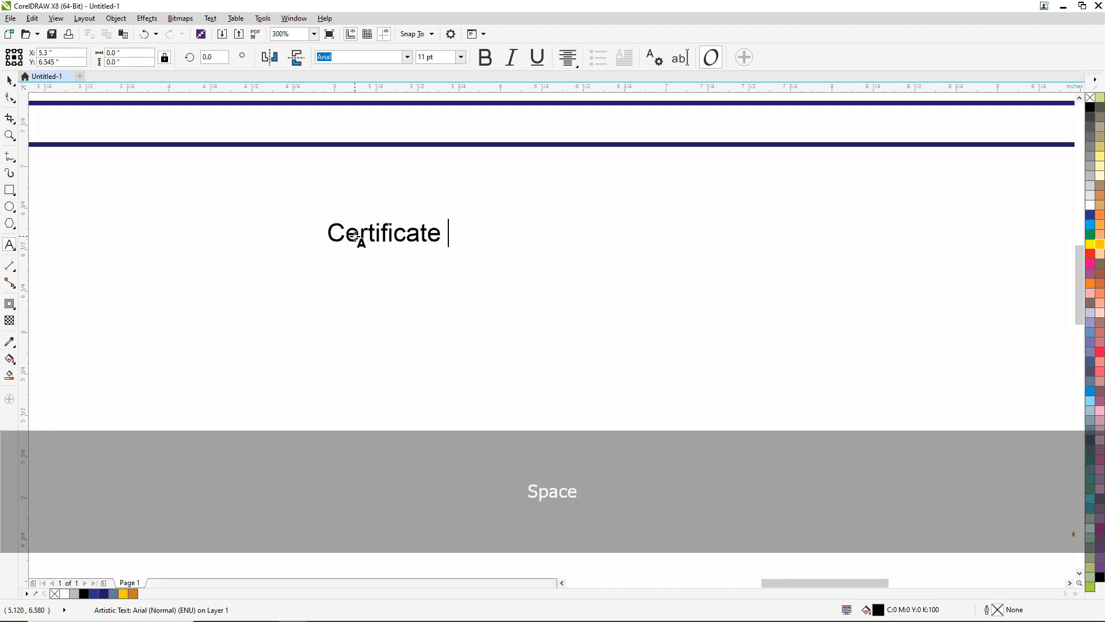
{"action": "type", "text": "of Co"}
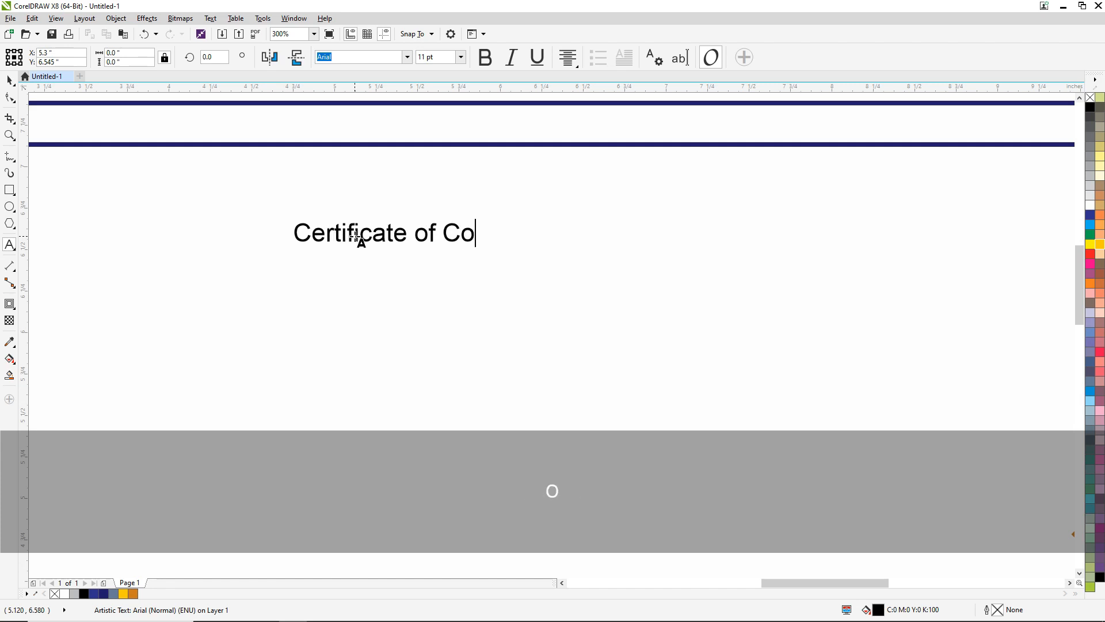
{"action": "type", "text": "mpletion"}
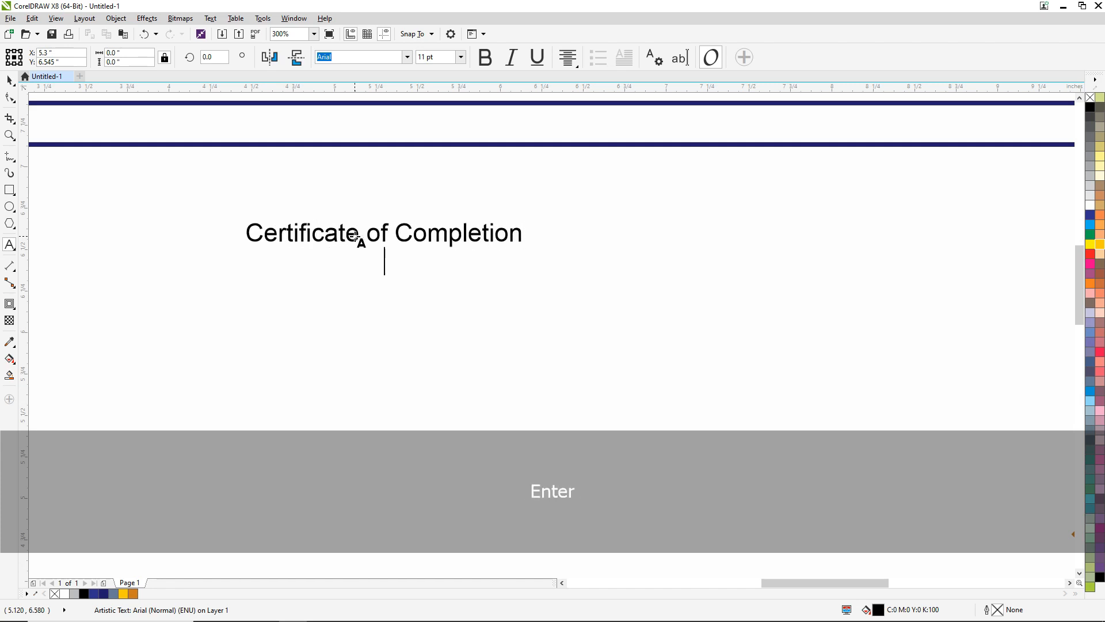
{"action": "type", "text": "This"}
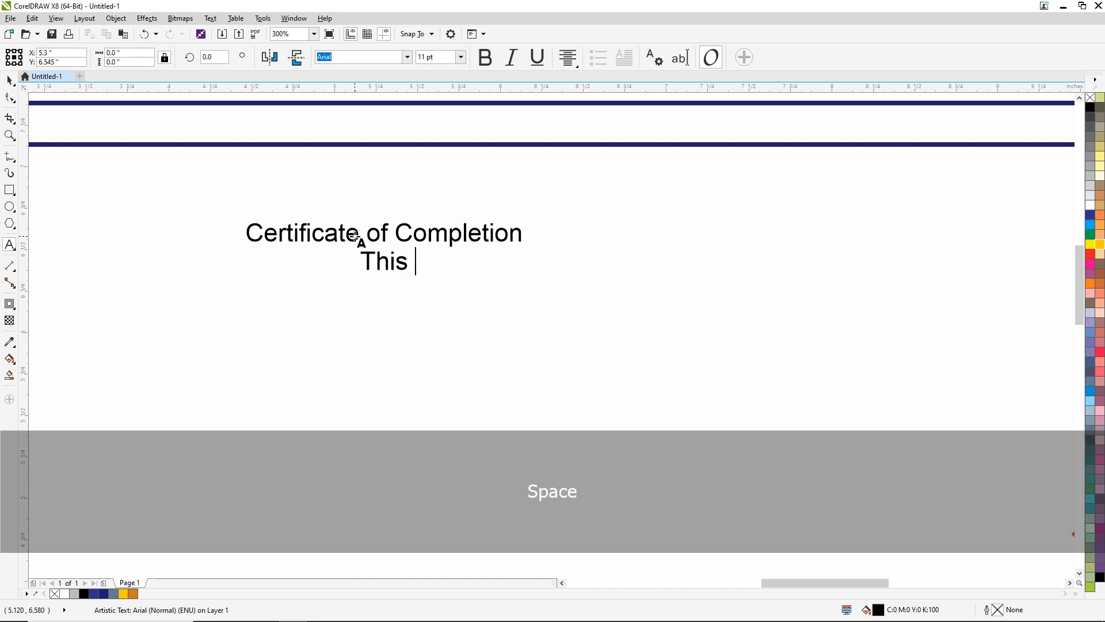
{"action": "type", "text": " certifiv"}
- Add the line "This certificate is awarded to" under the title, followed by a line of underscores for the recipient
{"action": "key", "text": "BackSpace"}
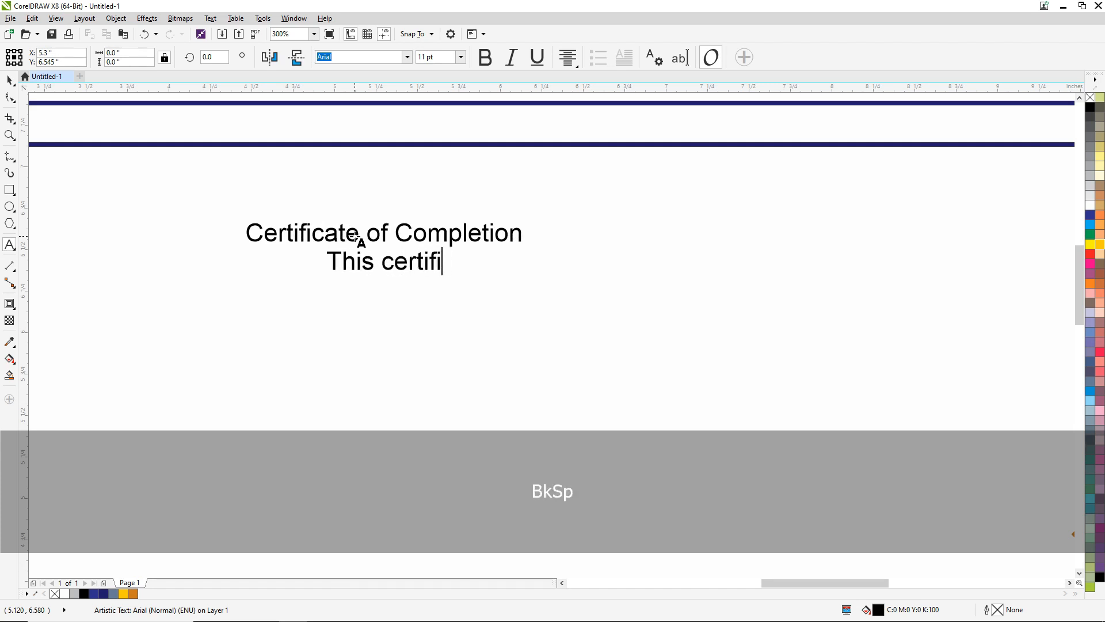
{"action": "type", "text": "cate"}
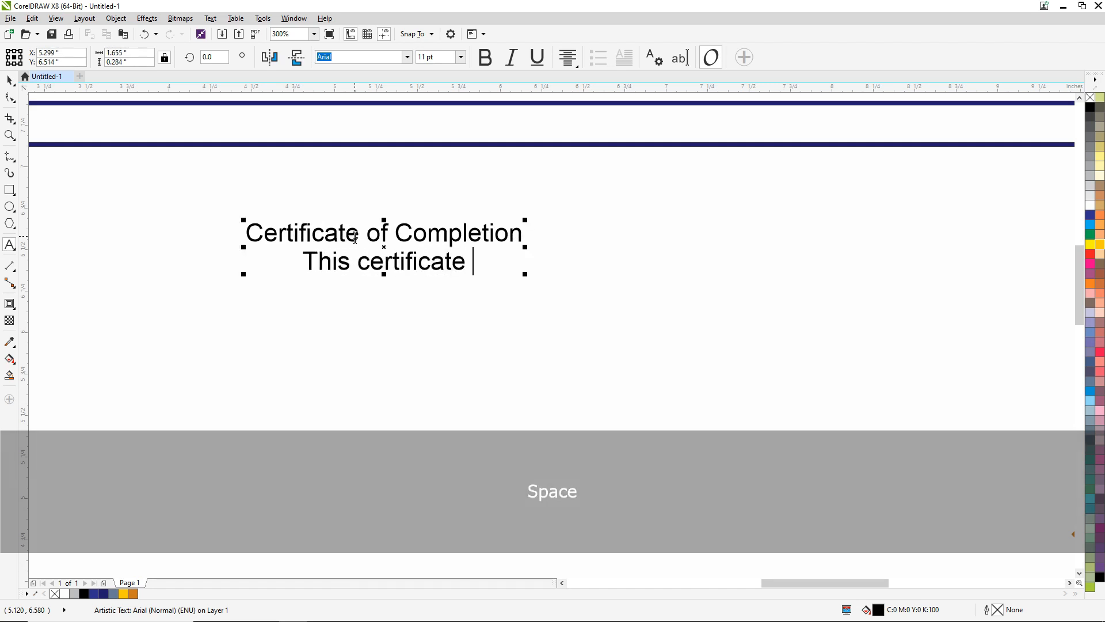
{"action": "type", "text": " is awarded "}
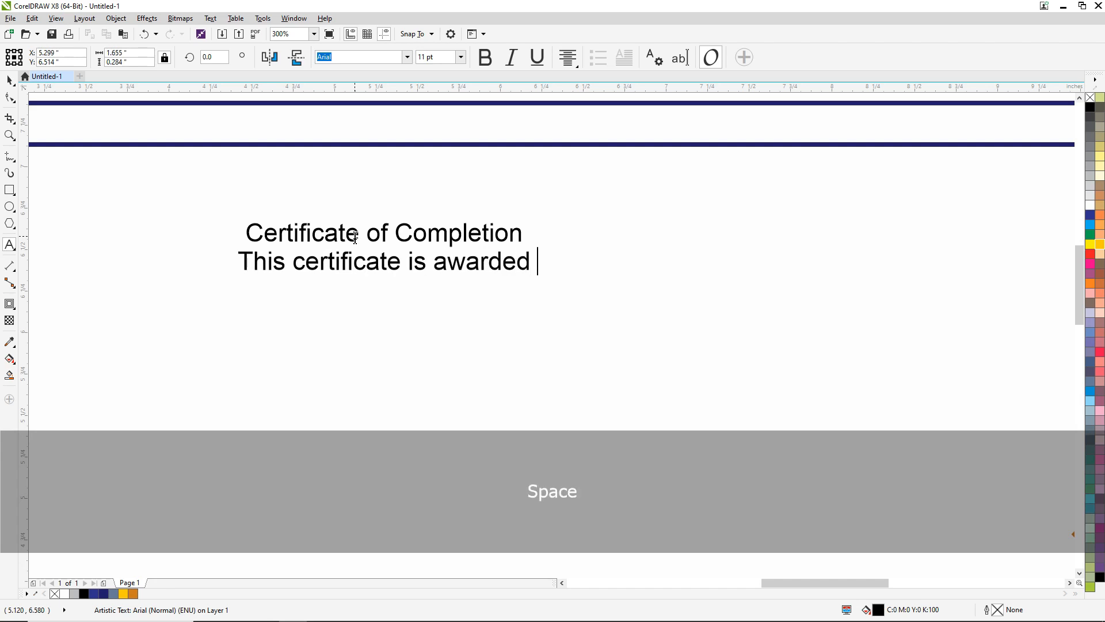
{"action": "type", "text": "to  "}
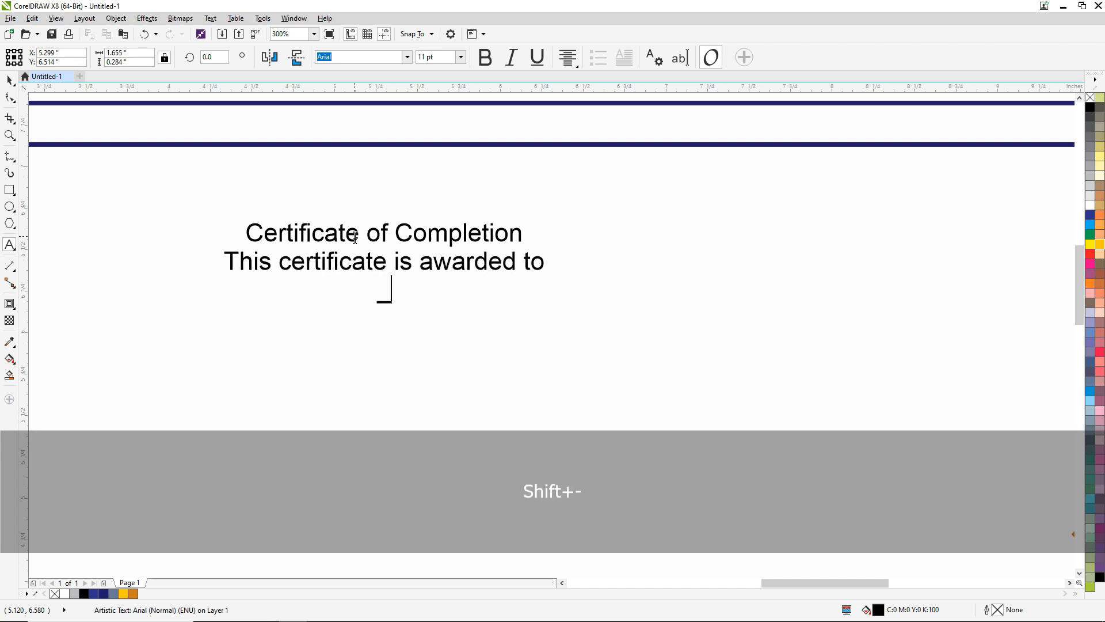
{"action": "type", "text": "for "}
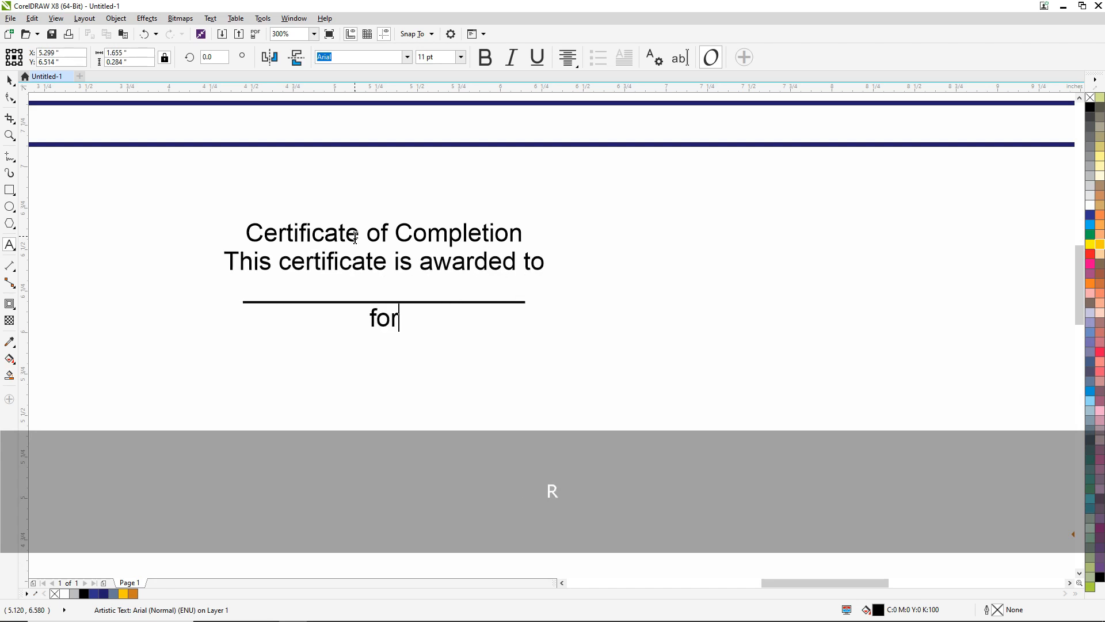
{"action": "type", "text": "succes"}
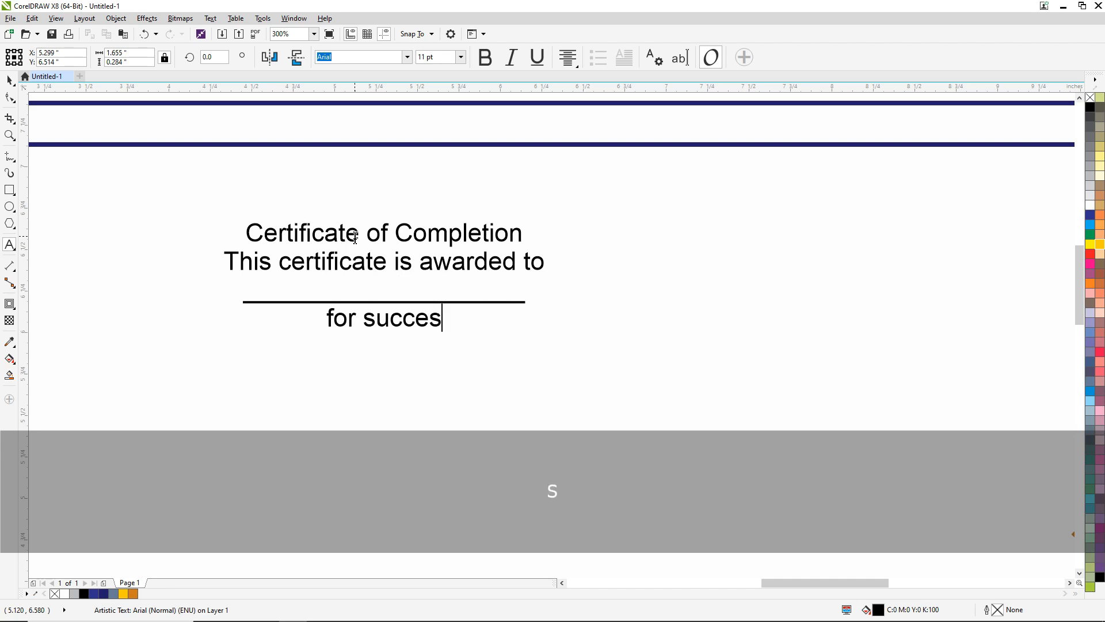
{"action": "type", "text": "sfully"}
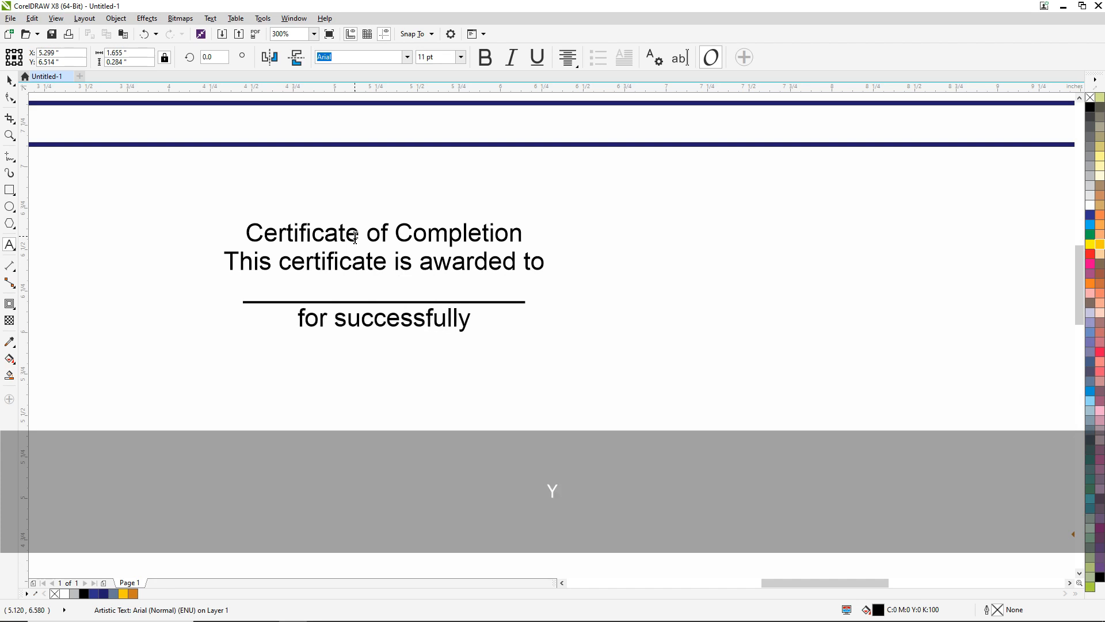
{"action": "type", "text": " com"}
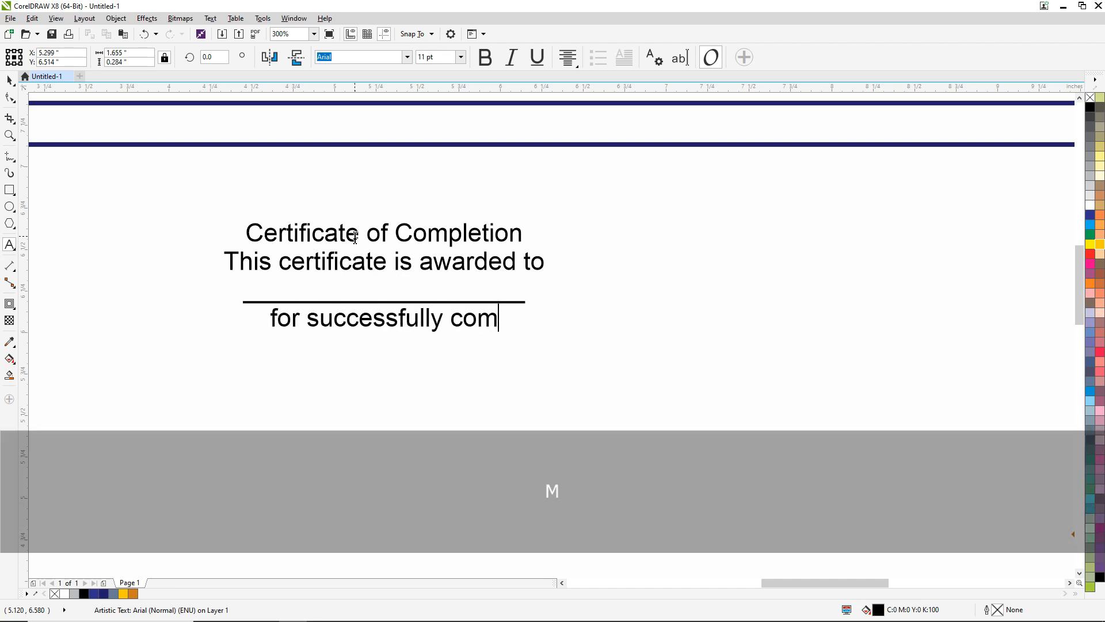
{"action": "type", "text": "pleting"}
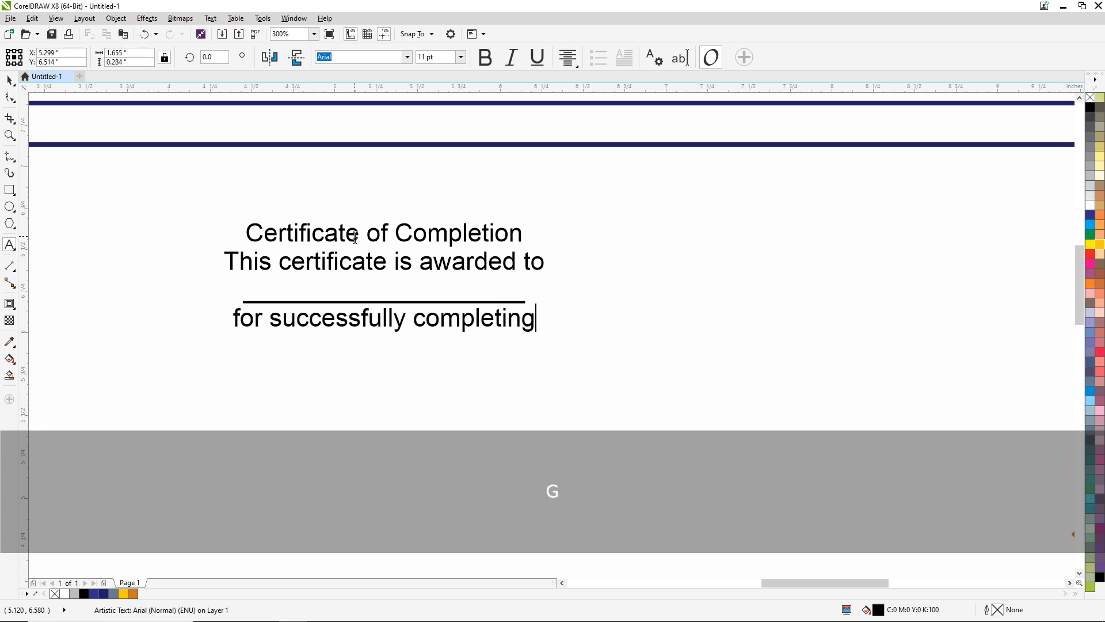
{"action": "type", "text": " the\\"}
- Add the line "for successfully completing the" below the underscore line
{"action": "key", "text": "BackSpace"}
{"action": "key", "text": "BackSpace"}
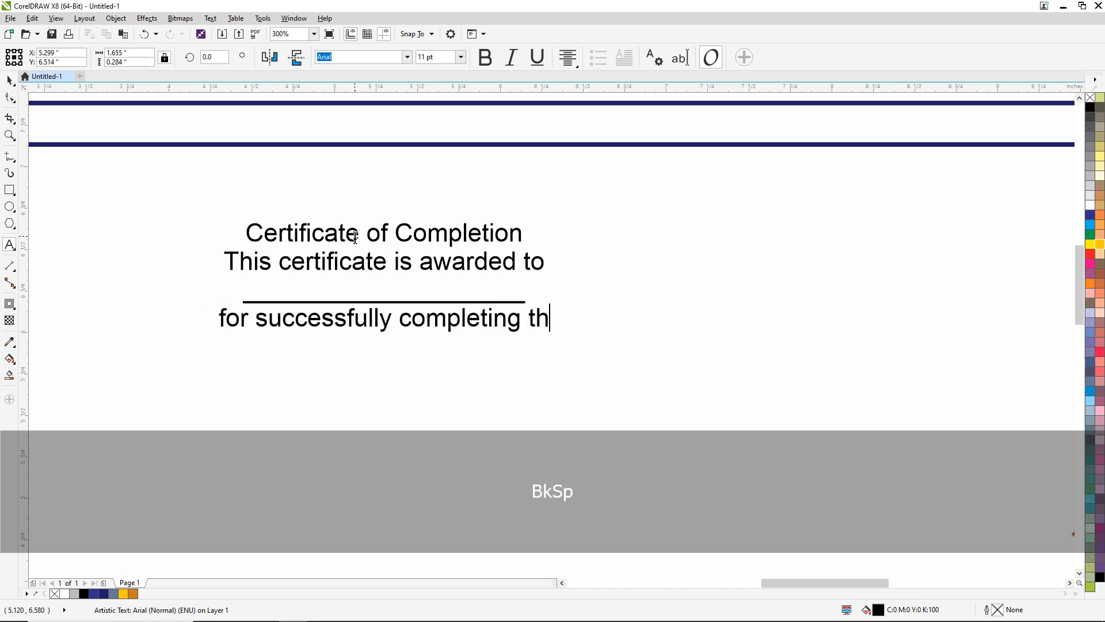
{"action": "key", "text": "BackSpace"}
{"action": "type", "text": "E"}
{"action": "key", "text": "Return"}
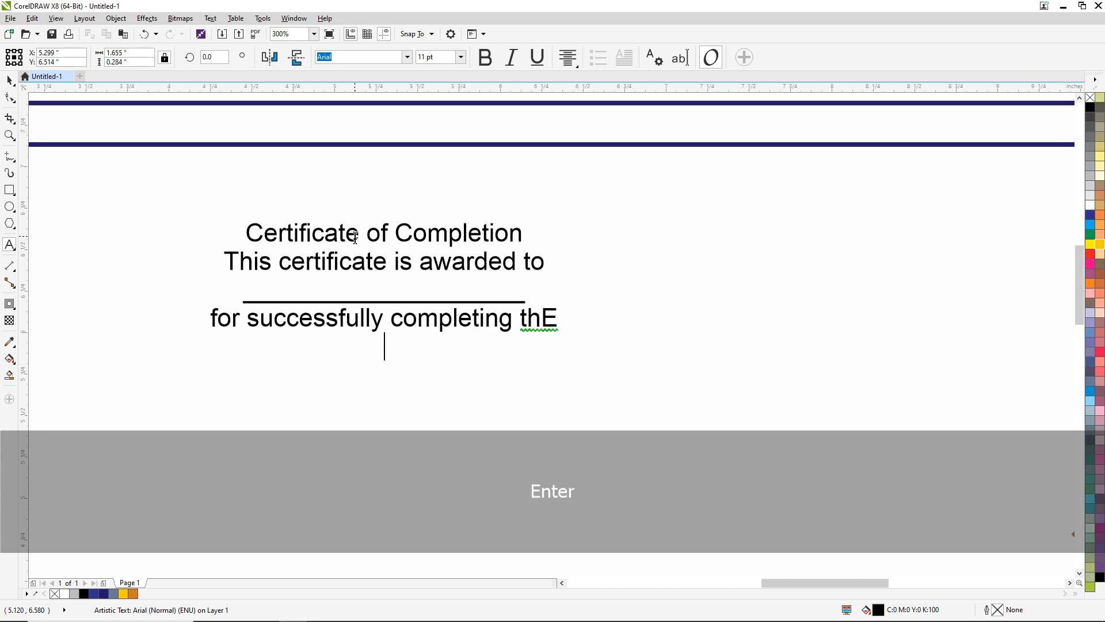
{"action": "key", "text": "BackSpace"}
{"action": "key", "text": "BackSpace"}
{"action": "type", "text": "e"}
{"action": "key", "text": "Return"}
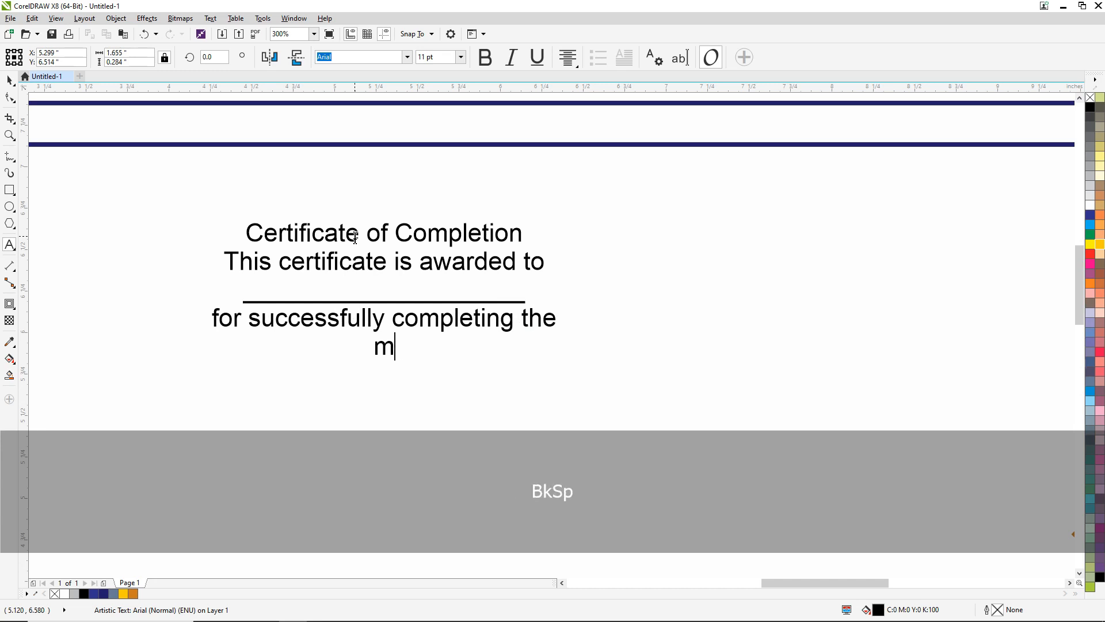
- Add "MADHYAMIK" and "Examination 2024 - 25" as two further lines of the certificate text
{"action": "type", "text": "MADHYAMIK"}
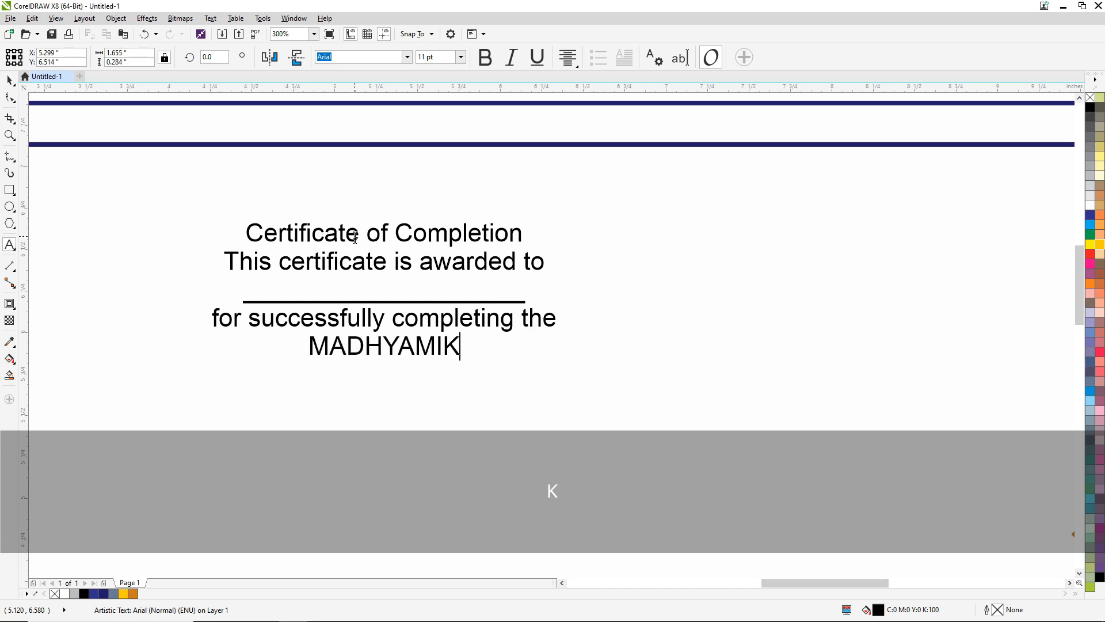
{"action": "key", "text": "Return"}
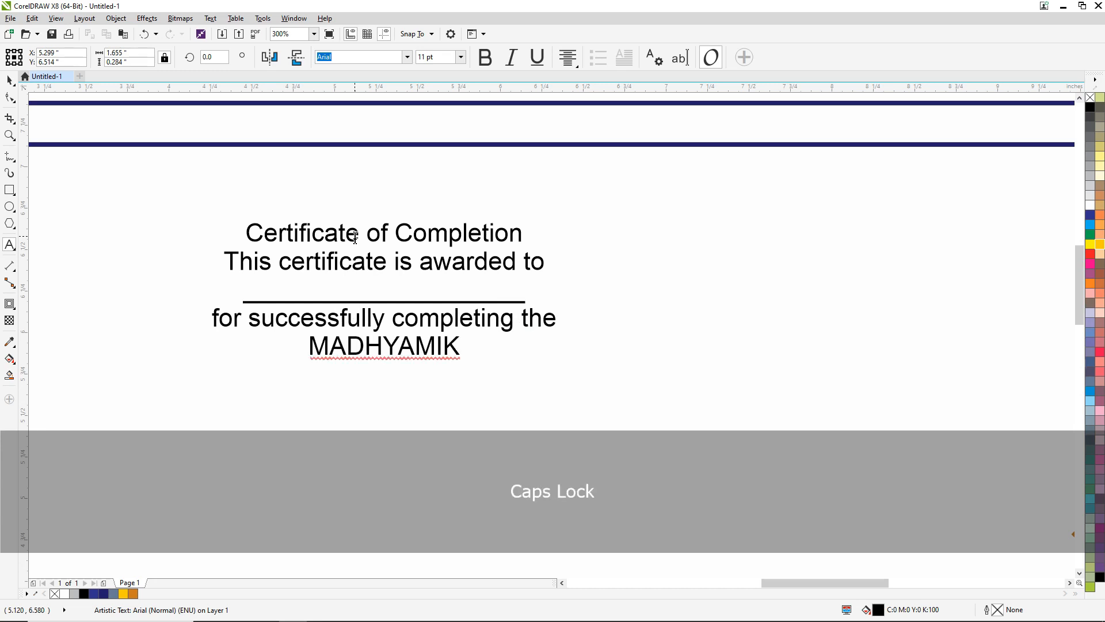
{"action": "type", "text": "Exa"}
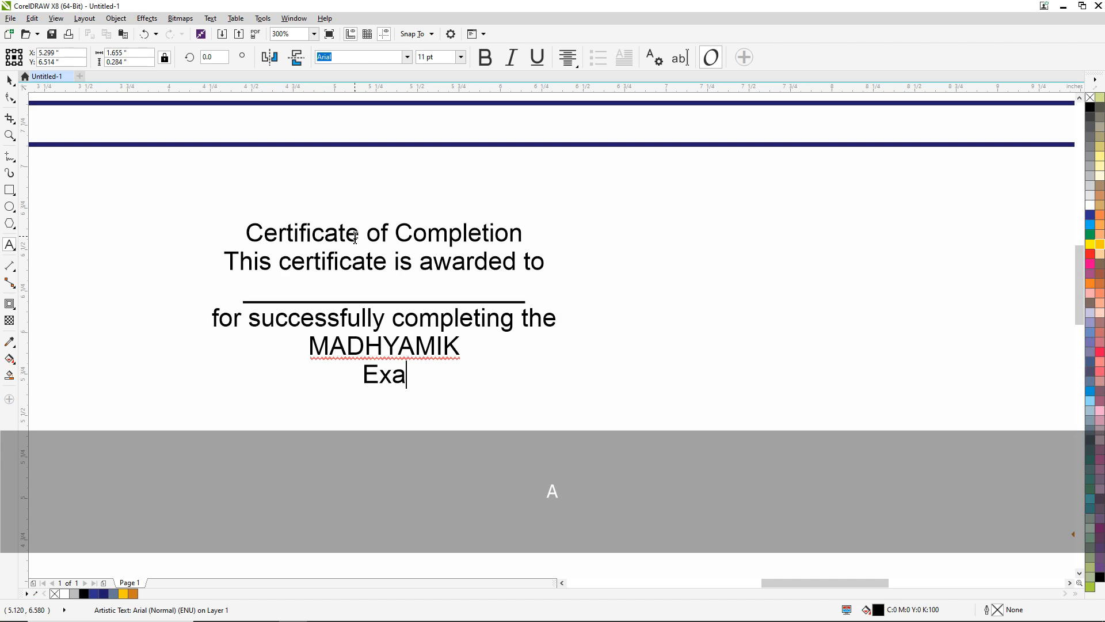
{"action": "type", "text": "minati"}
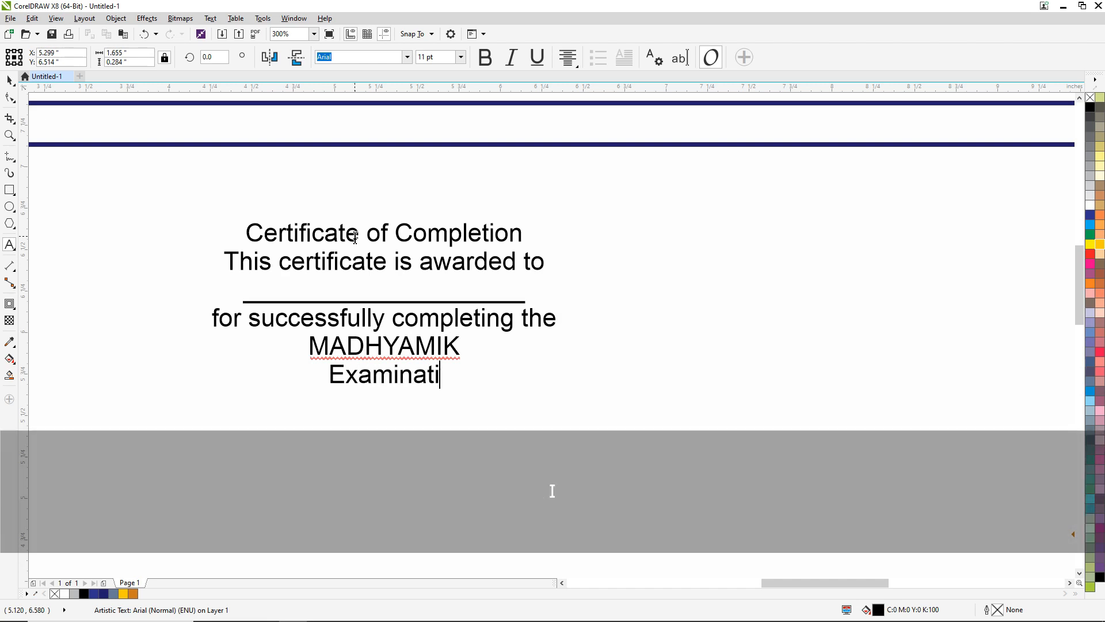
{"action": "type", "text": "on 20"}
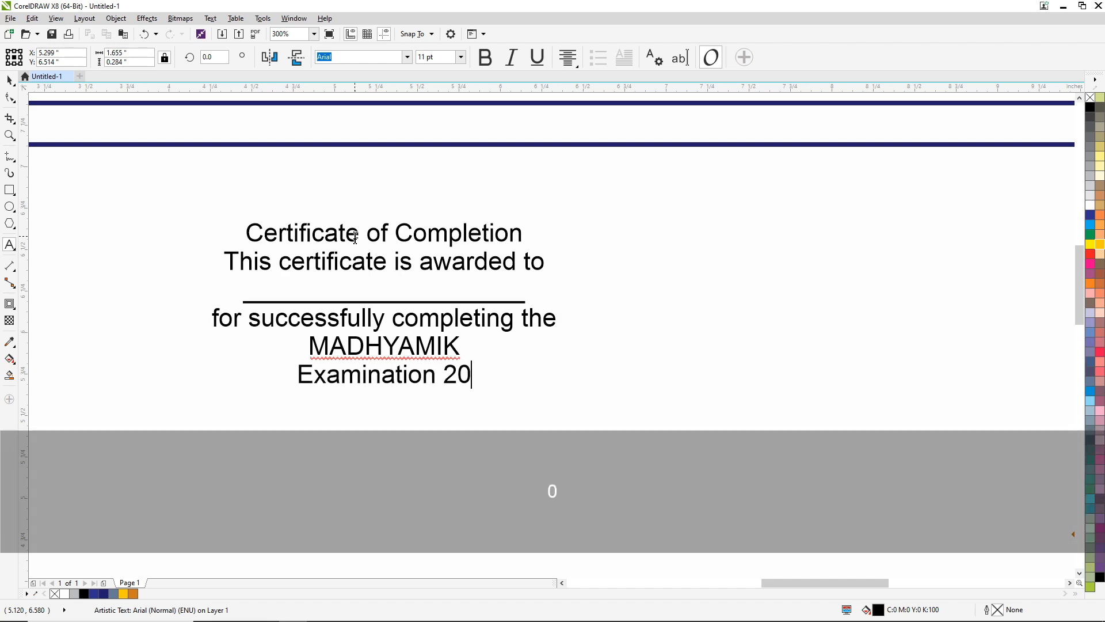
{"action": "type", "text": "234"}
{"action": "key", "text": "BackSpace"}
{"action": "key", "text": "BackSpace"}
{"action": "type", "text": "4 - 25  "}
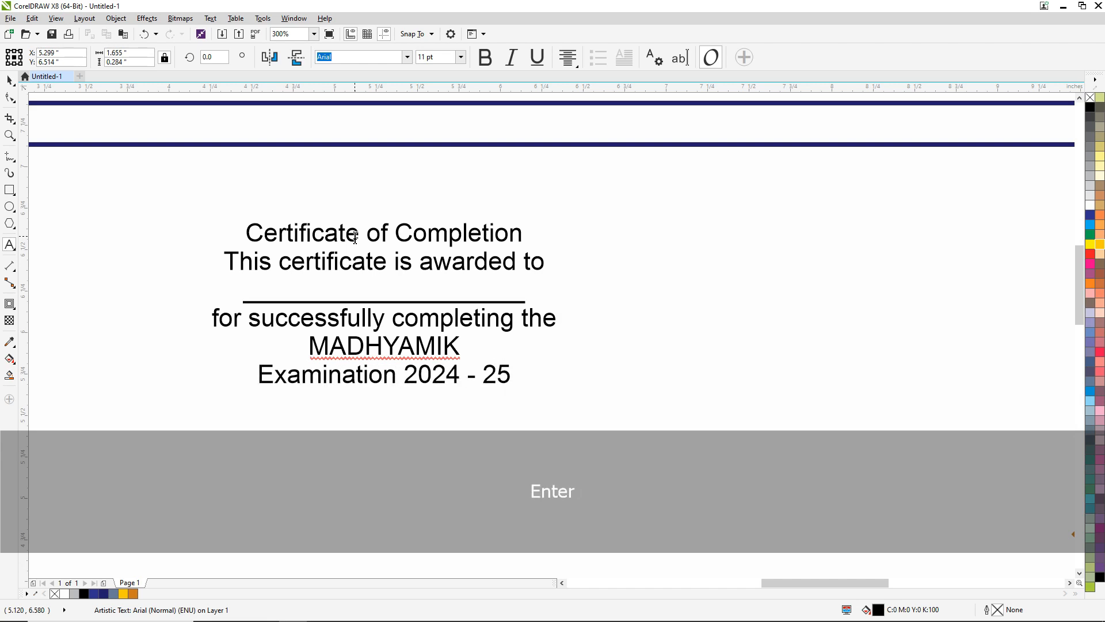
{"action": "type", "text": "Date"}
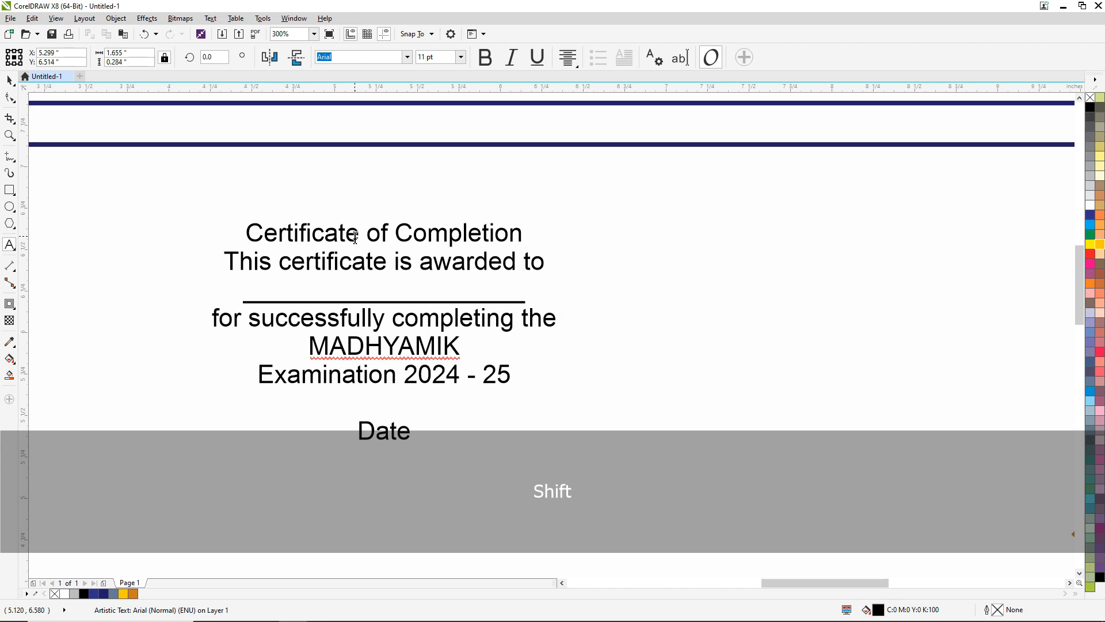
{"action": "type", "text": " : .............."}
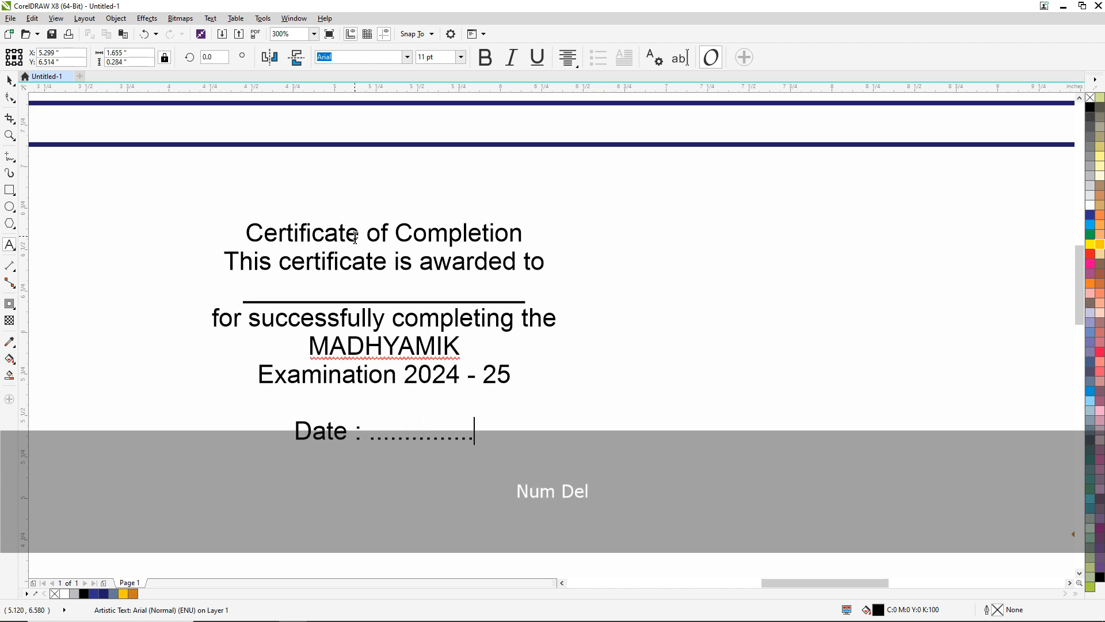
{"action": "type", "text": "...........  Sig"}
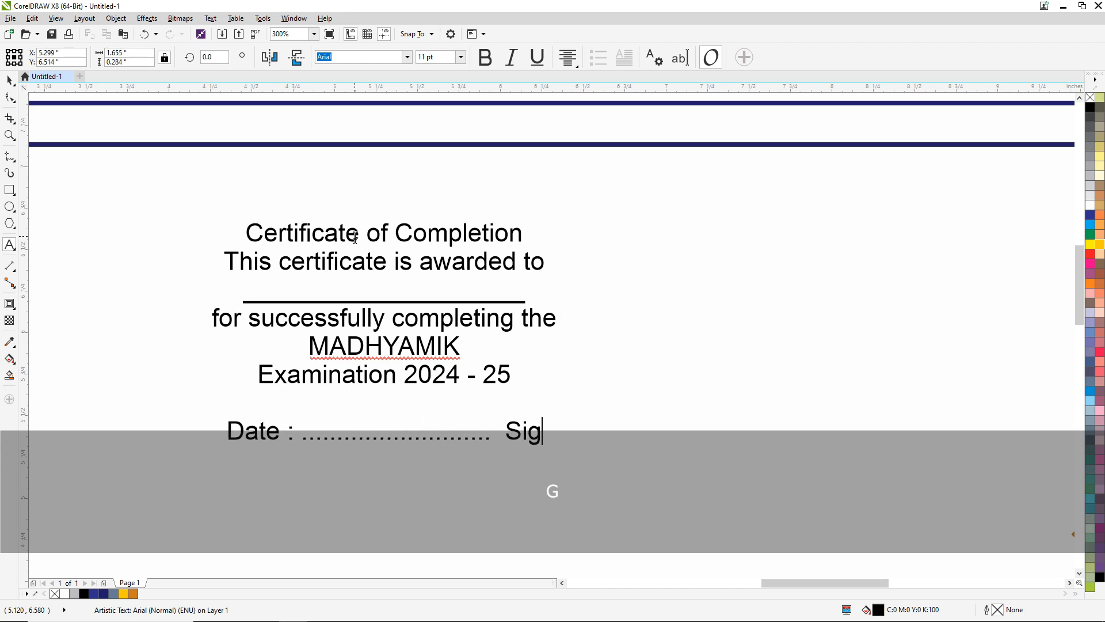
{"action": "type", "text": "nature"}
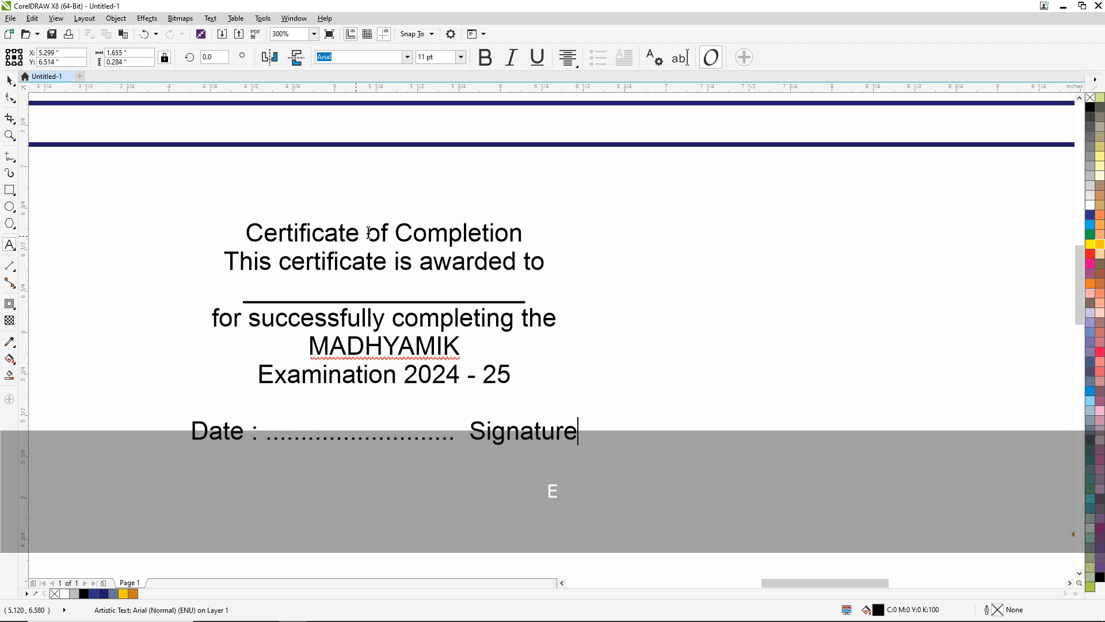
- Move the certificate text block down to the middle of the certificate, at about X 5.33 in, Y 3.88 in
{"action": "scroll", "coordinate": [503, 327], "scroll_direction": "down", "scroll_amount": 1}
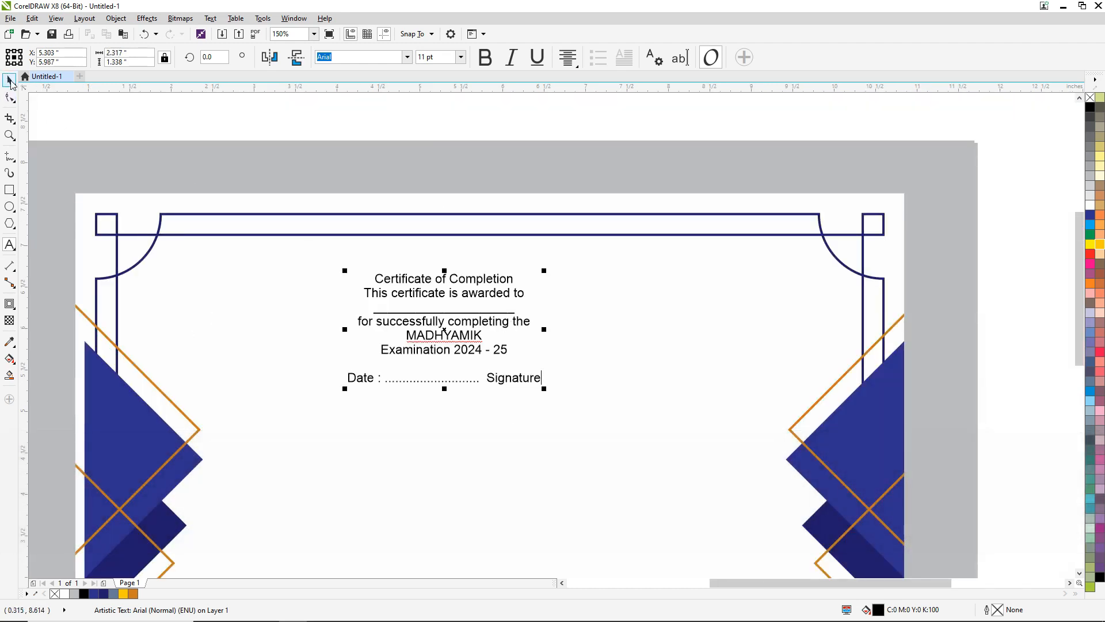
{"action": "left_click", "coordinate": [9, 82]}
{"action": "scroll", "coordinate": [597, 318], "scroll_direction": "down", "scroll_amount": 1}
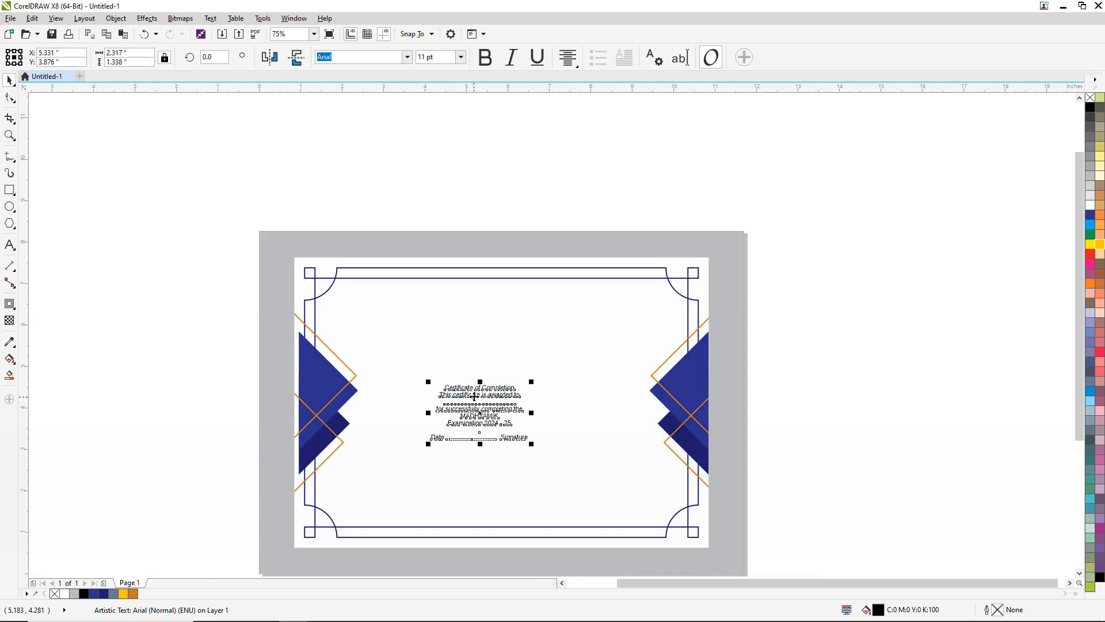
{"action": "scroll", "coordinate": [470, 221], "scroll_direction": "up", "scroll_amount": 1}
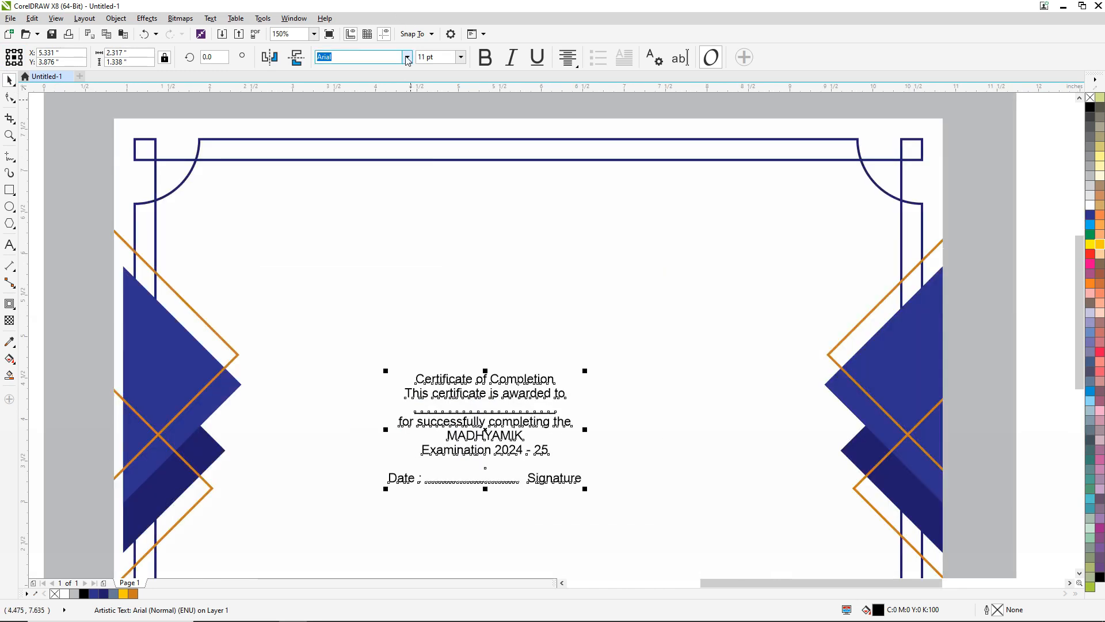
- Set the font of the whole certificate text block to Cambria
{"action": "left_click", "coordinate": [407, 57]}
{"action": "key", "text": "ctrl"}
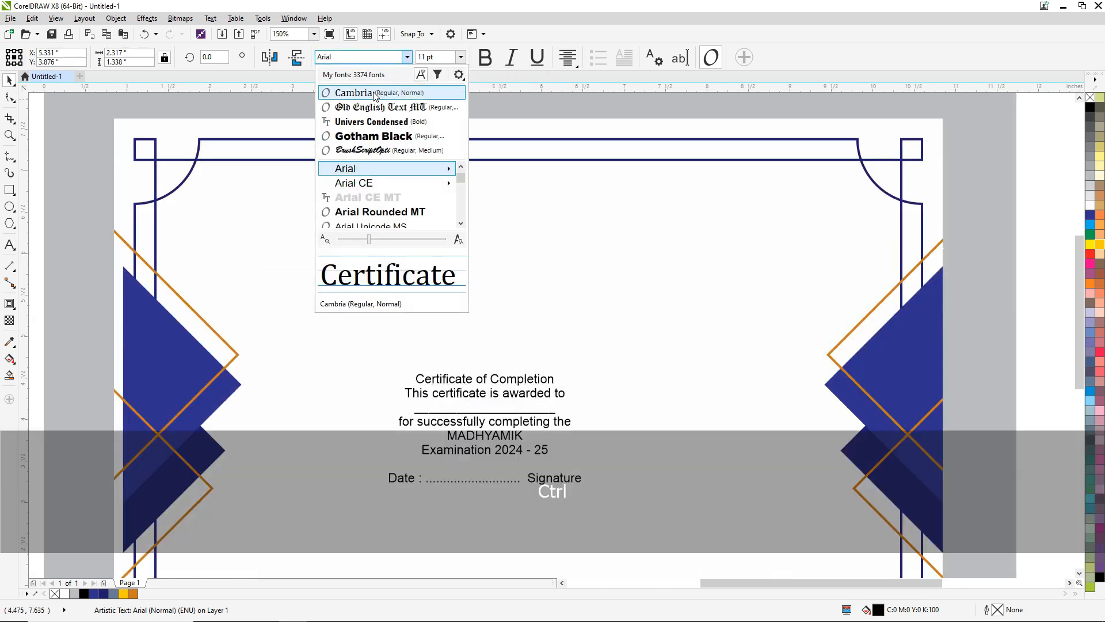
{"action": "left_click", "coordinate": [375, 97]}
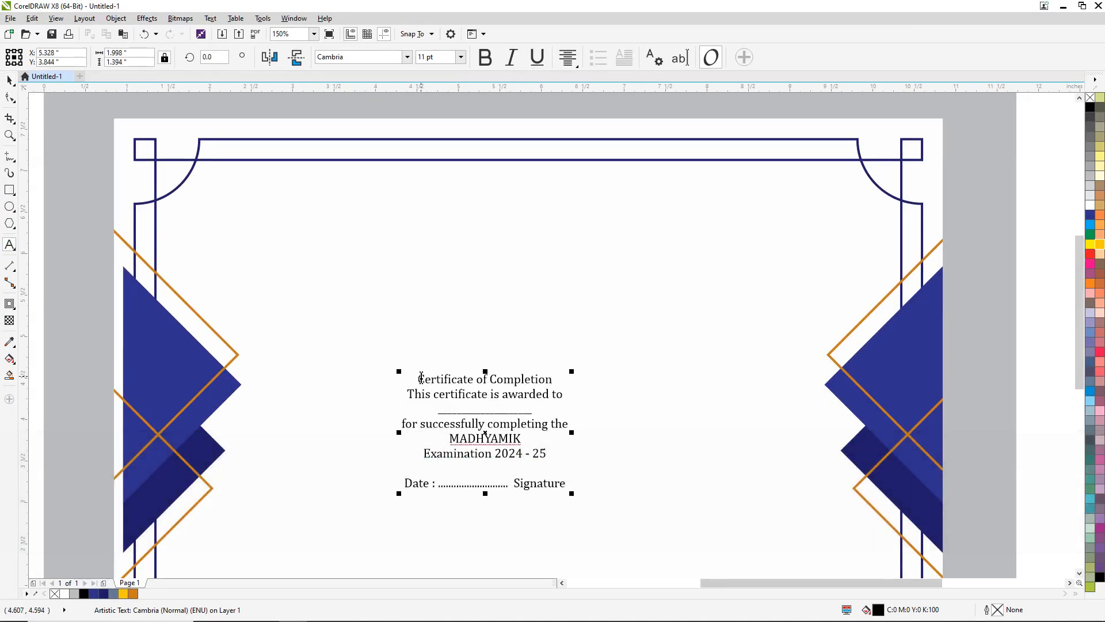
- Cut the "Certificate of Completion" line from the text block and paste it as separate text near the top of the certificate
{"action": "left_click_drag", "start_coordinate": [419, 378], "coordinate": [605, 380]}
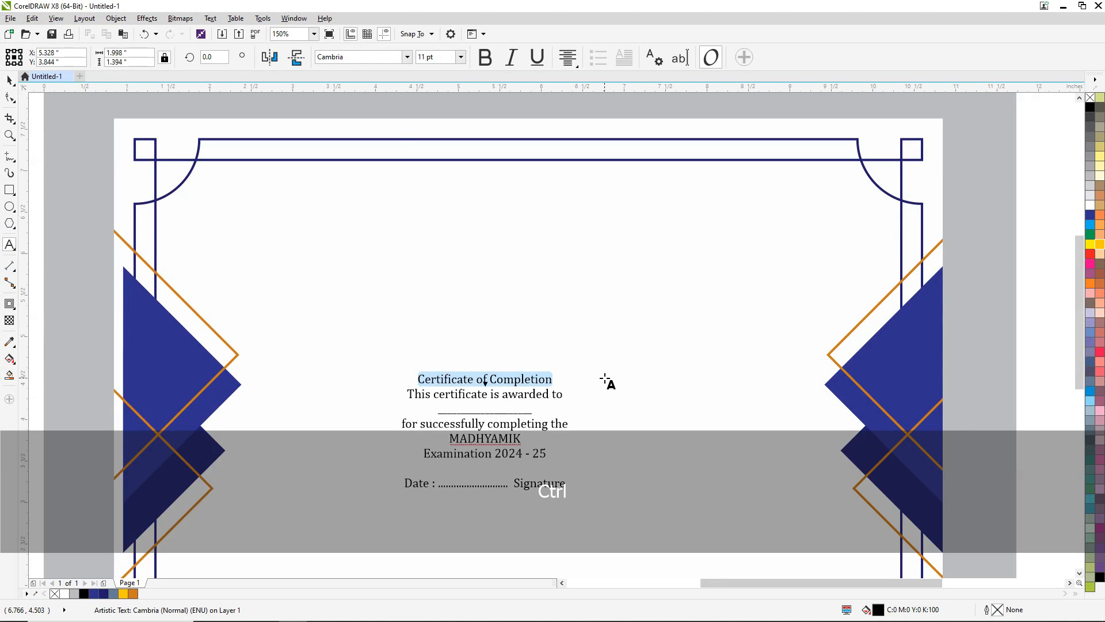
{"action": "key", "text": "ctrl+x"}
{"action": "left_click", "coordinate": [476, 194]}
{"action": "key", "text": "ctrl+v"}
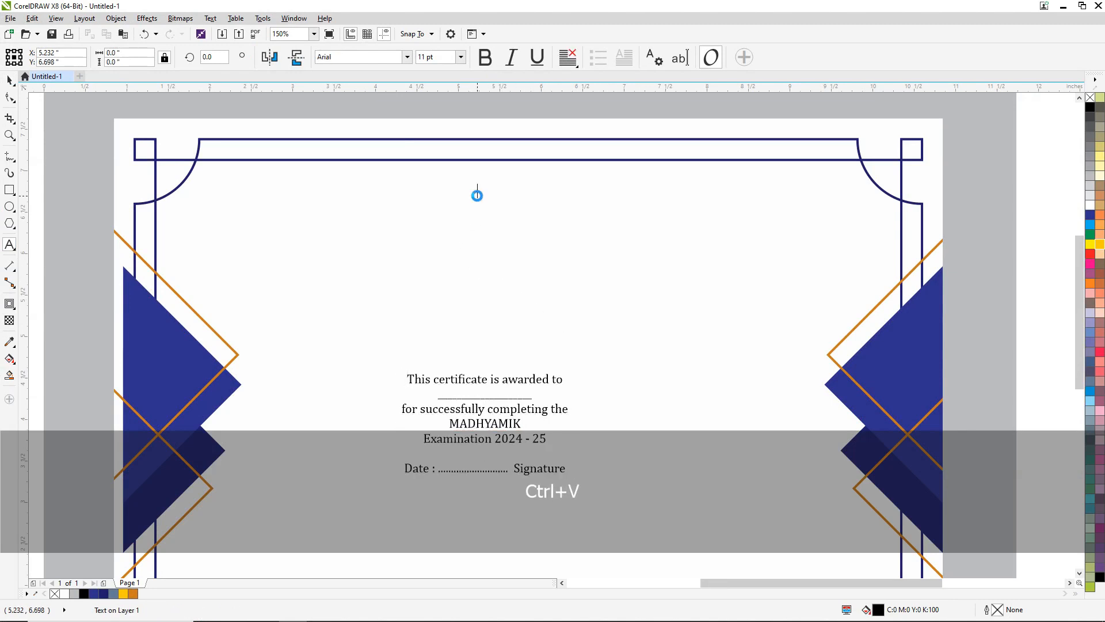
{"action": "left_click", "coordinate": [10, 81]}
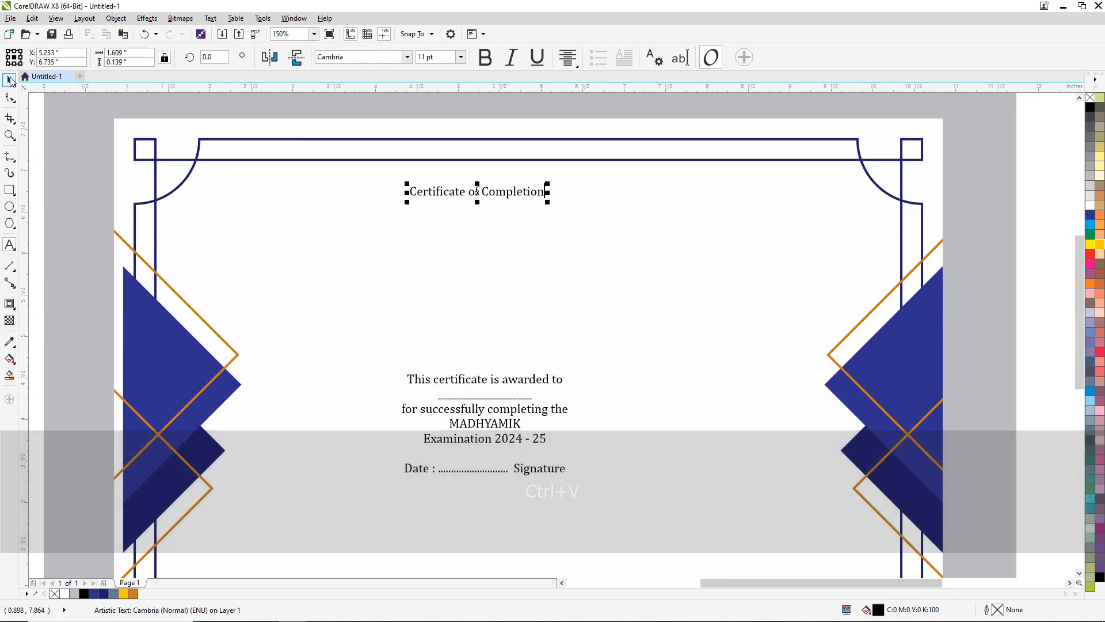
- Enlarge the "Certificate of Completion" title to about 3.76 in wide and set its font to Old English Text MT
{"action": "left_click_drag", "start_coordinate": [547, 201], "coordinate": [637, 249]}
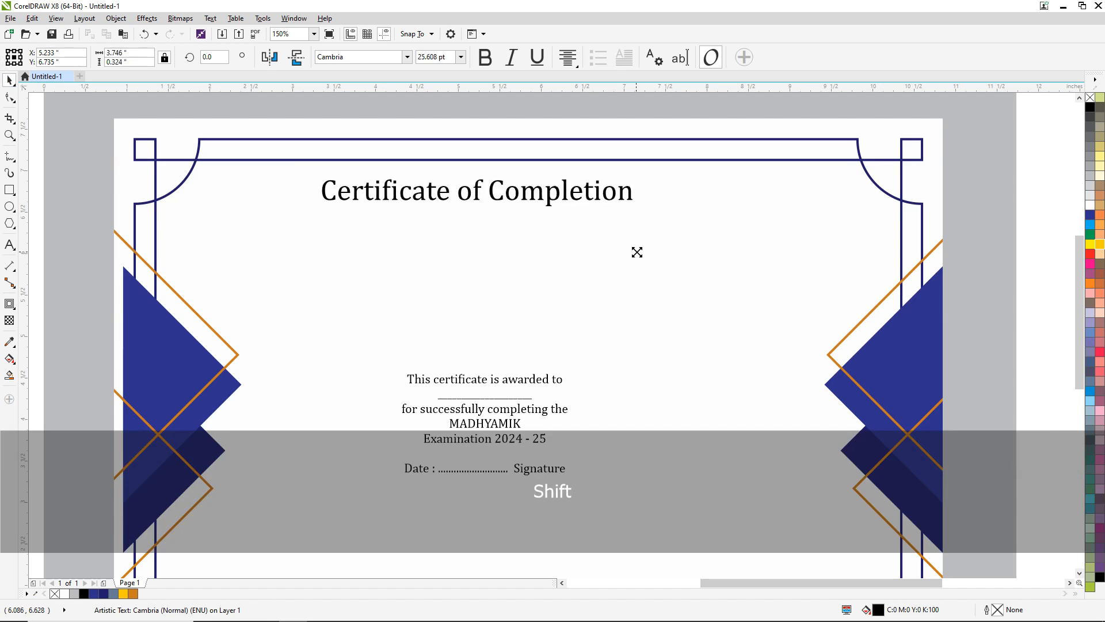
{"action": "left_click", "coordinate": [407, 57]}
{"action": "key", "text": "ctrl"}
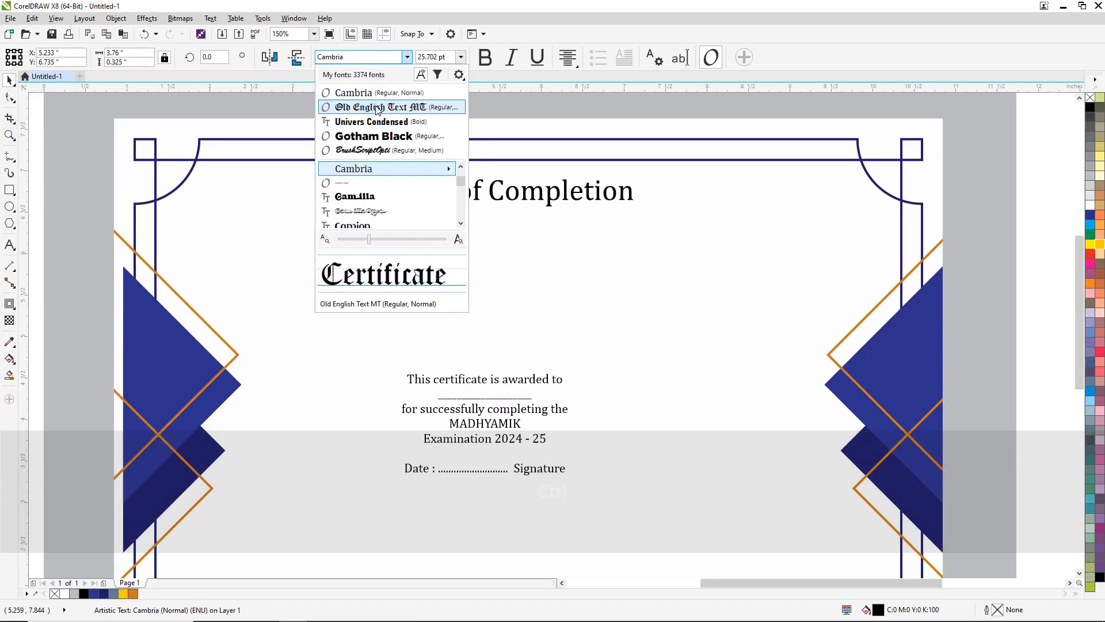
{"action": "left_click", "coordinate": [379, 110]}
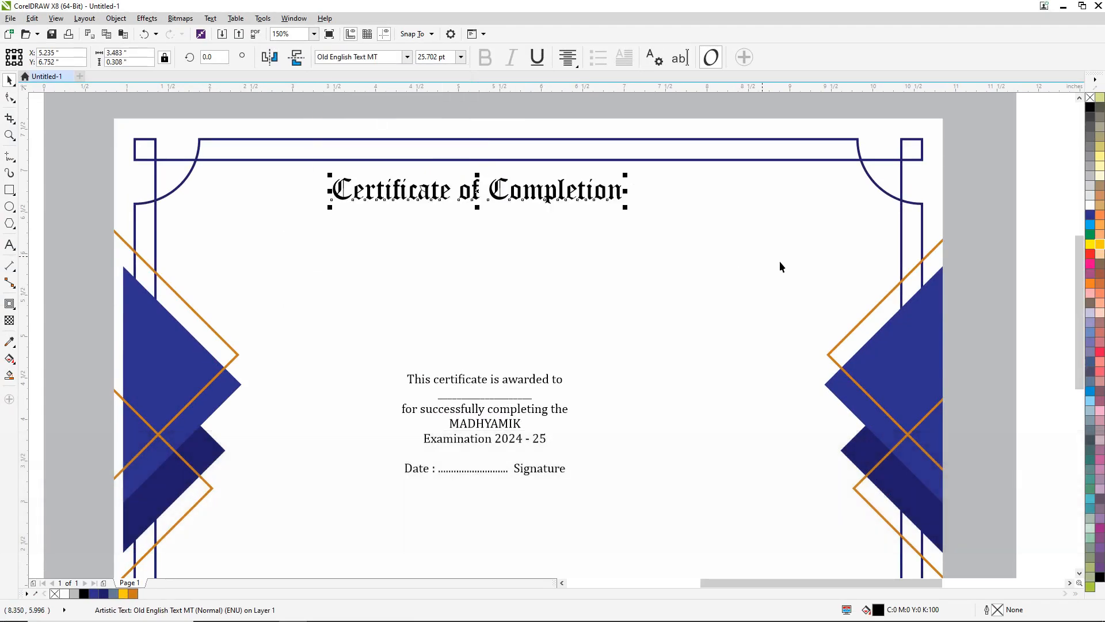
- Fill the title with orange (C0 M50 Y100 K20), move it slightly down, and centre it horizontally on the certificate background
{"action": "left_click", "coordinate": [133, 593]}
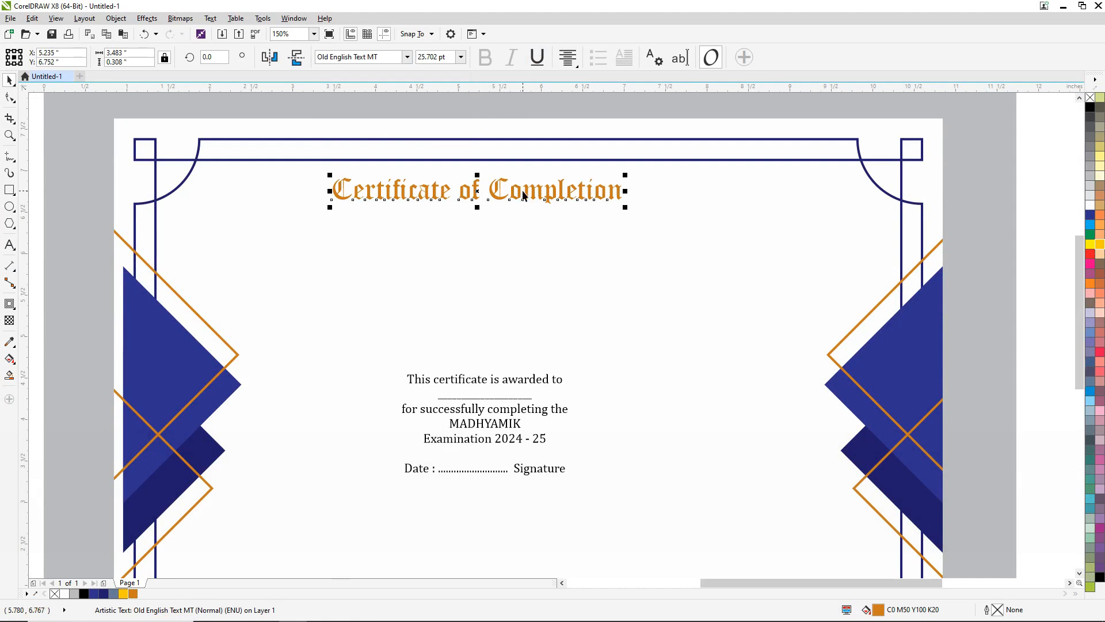
{"action": "left_click_drag", "start_coordinate": [519, 188], "coordinate": [537, 200]}
{"action": "left_click", "coordinate": [558, 257], "text": "shift"}
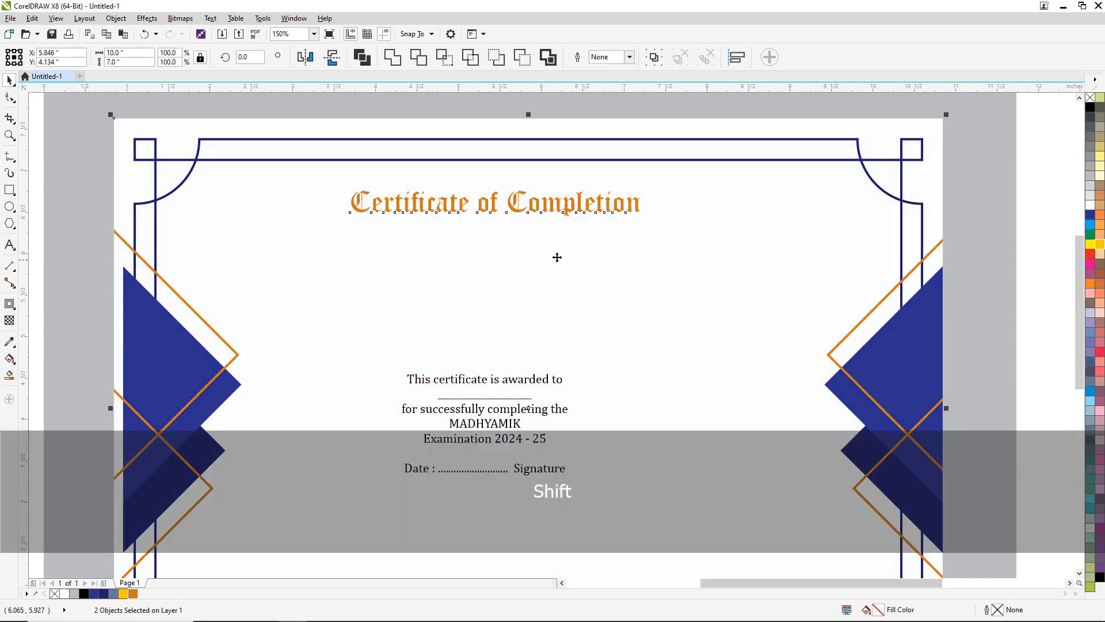
{"action": "key", "text": "c"}
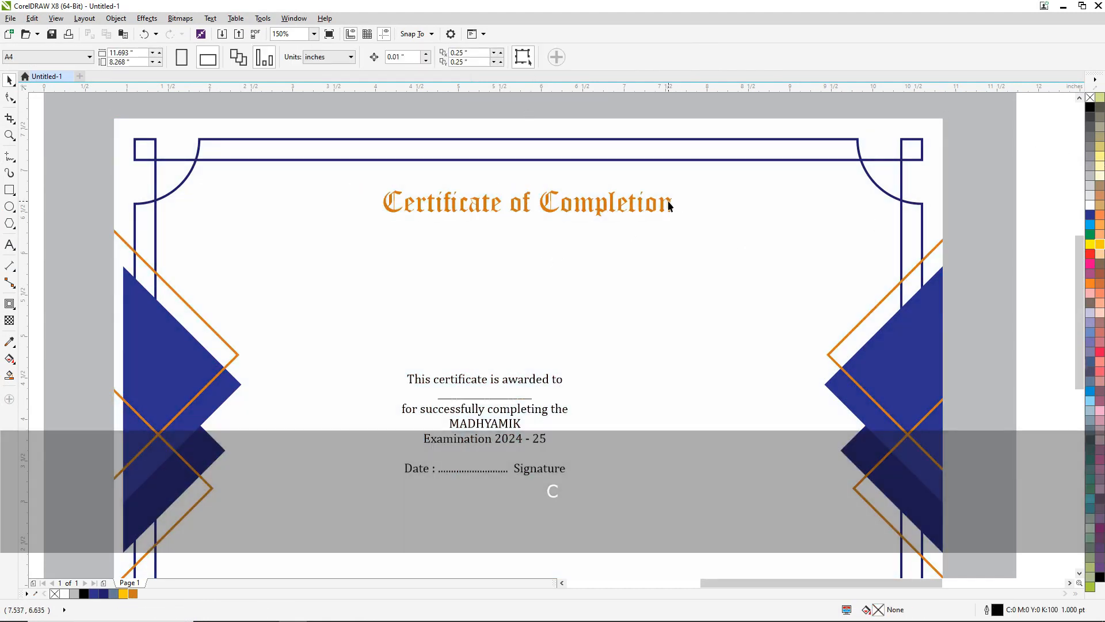
- Set the font size of the "Certificate of Completion" title to 40 pt
{"action": "left_click", "coordinate": [668, 203]}
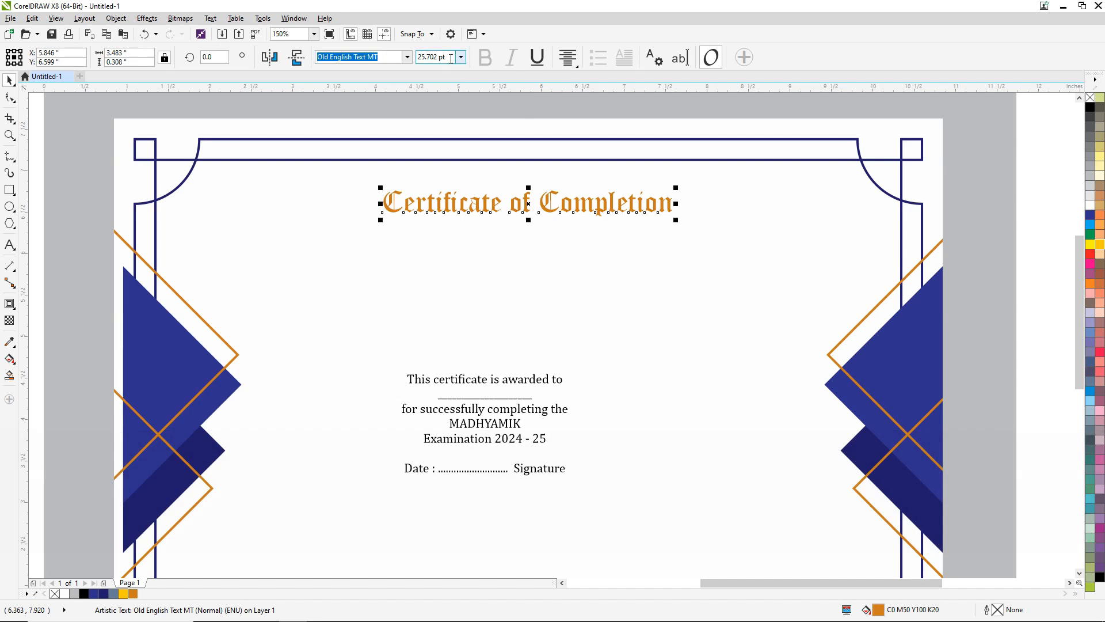
{"action": "type", "text": "40"}
{"action": "key", "text": "Return"}
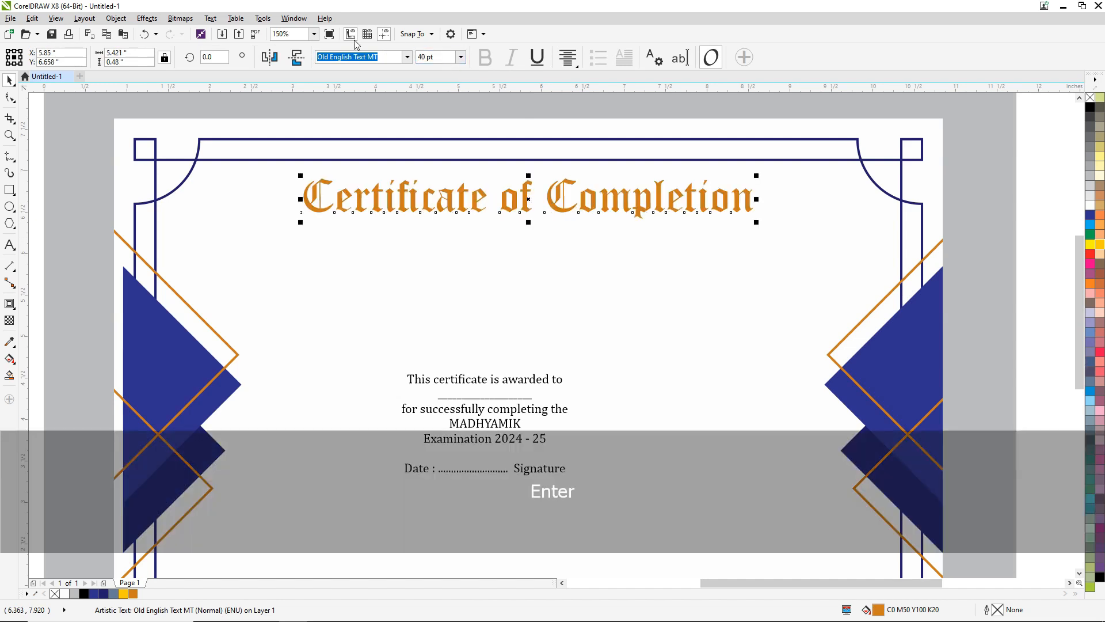
- Nudge the enlarged title slightly down and align its centre horizontally with the certificate background
{"action": "key", "text": "Down"}
{"action": "key", "text": "Down"}
{"action": "key", "text": "Down"}
{"action": "key", "text": "Down"}
{"action": "key", "text": "Down"}
{"action": "key", "text": "Down"}
{"action": "key", "text": "Down"}
{"action": "key", "text": "Down"}
{"action": "key", "text": "Down"}
{"action": "key", "text": "Down"}
{"action": "key", "text": "Down"}
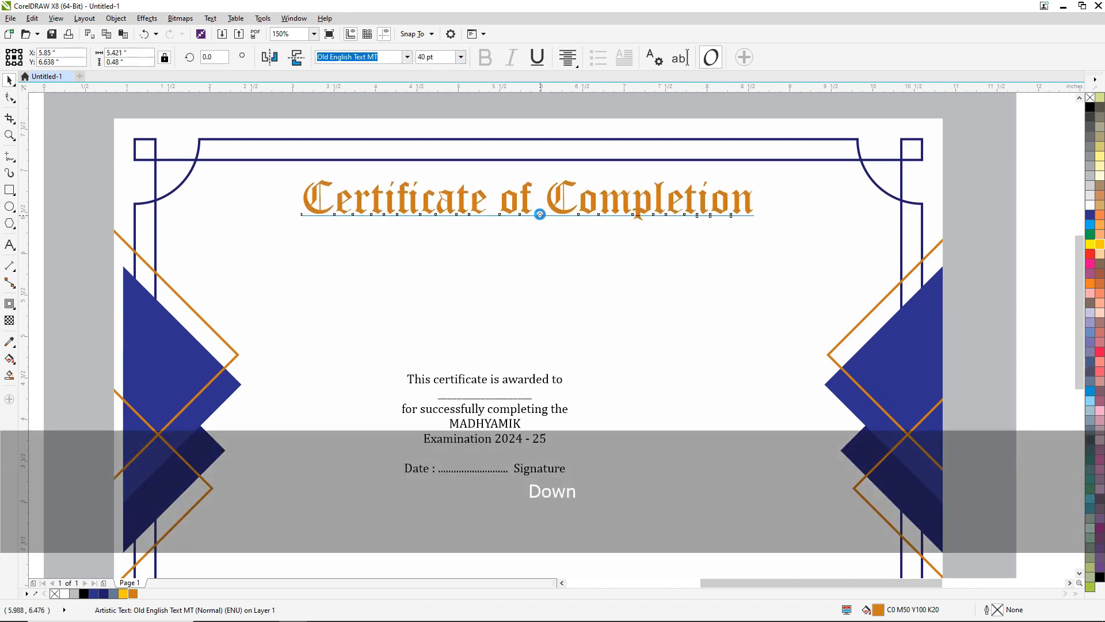
{"action": "left_click", "coordinate": [530, 261], "text": "shift"}
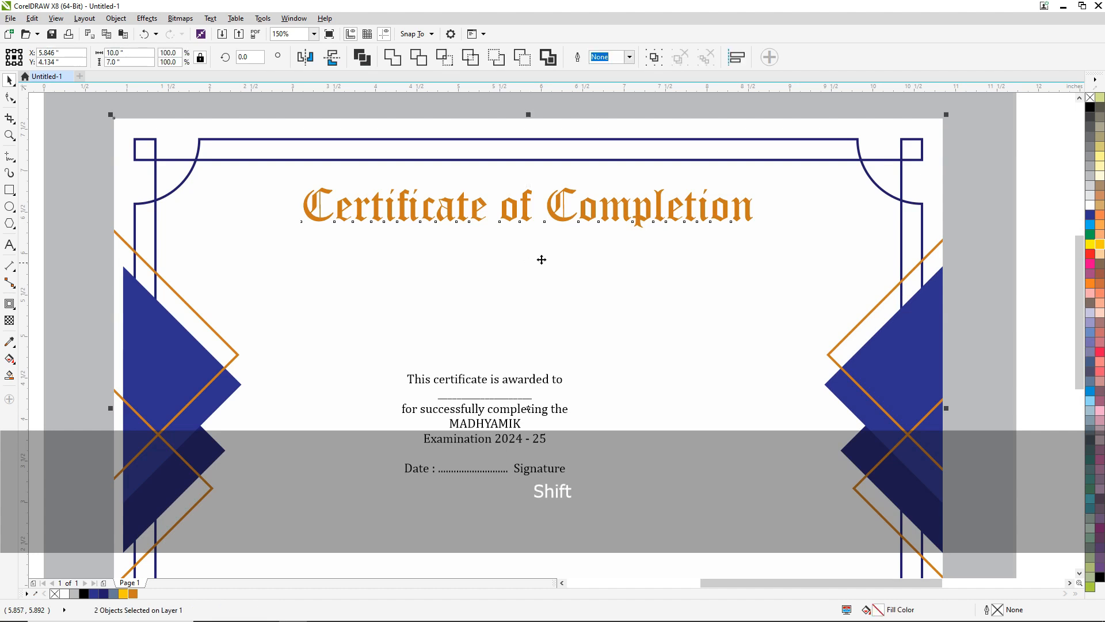
{"action": "key", "text": "c"}
{"action": "left_click", "coordinate": [1040, 130]}
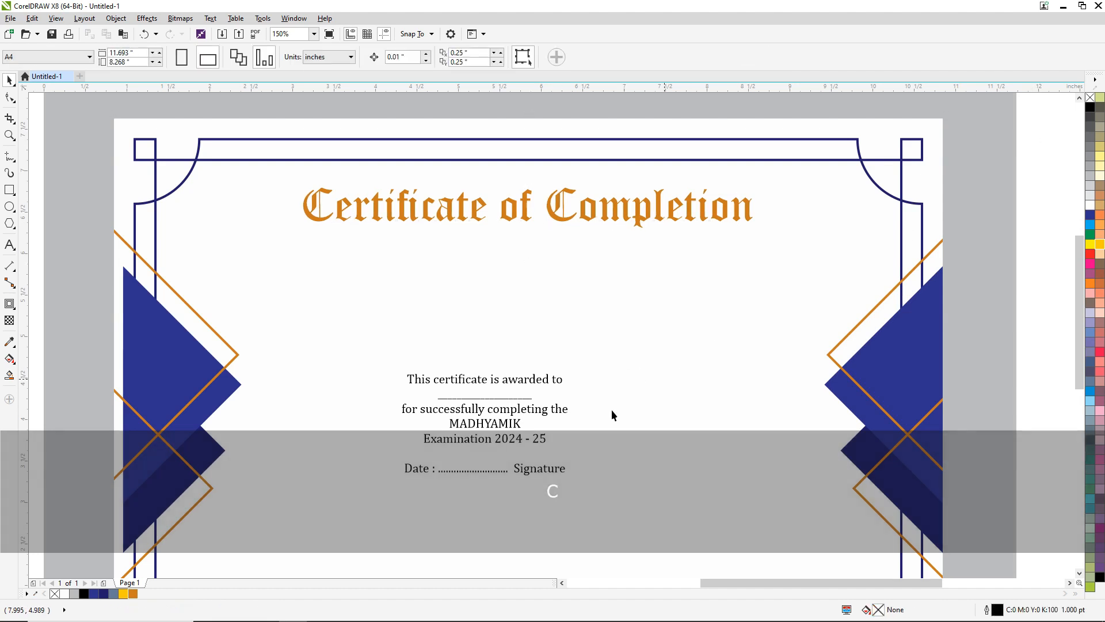
- Fill the remaining certificate text block with blue (C100 M100 Y0 K0) and set its font size to 20 pt
{"action": "left_click", "coordinate": [482, 382]}
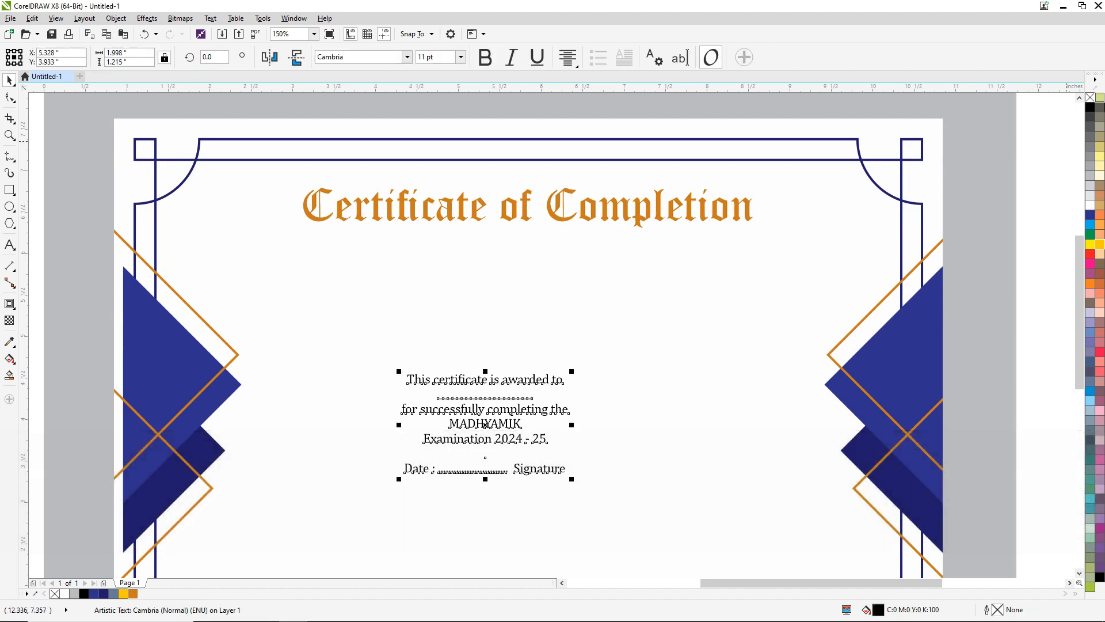
{"action": "left_click", "coordinate": [1091, 216]}
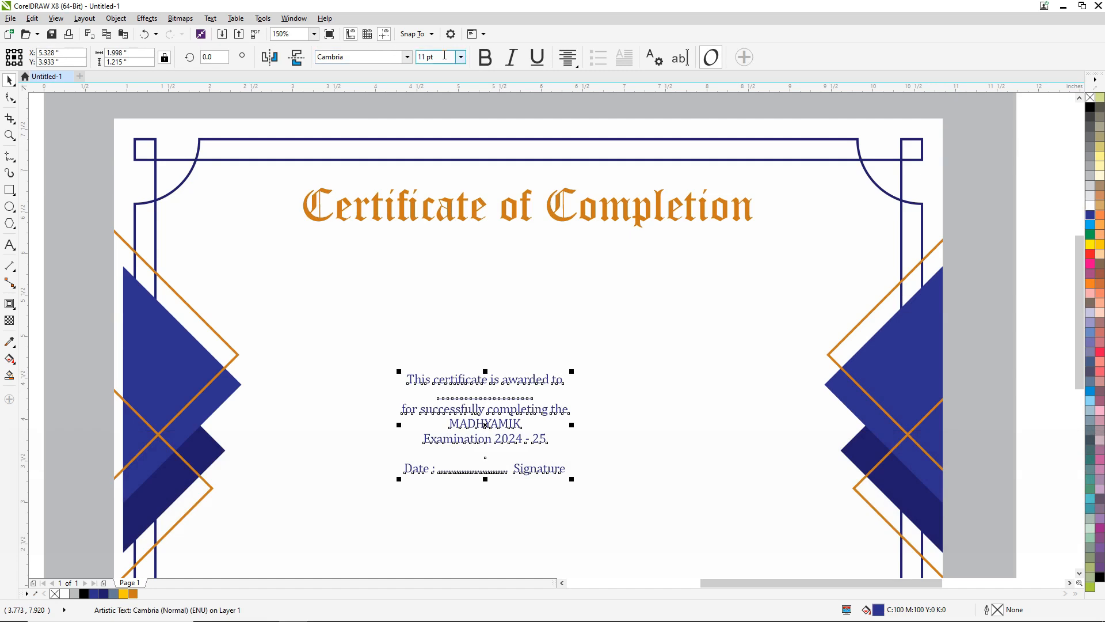
{"action": "type", "text": "20"}
{"action": "key", "text": "Return"}
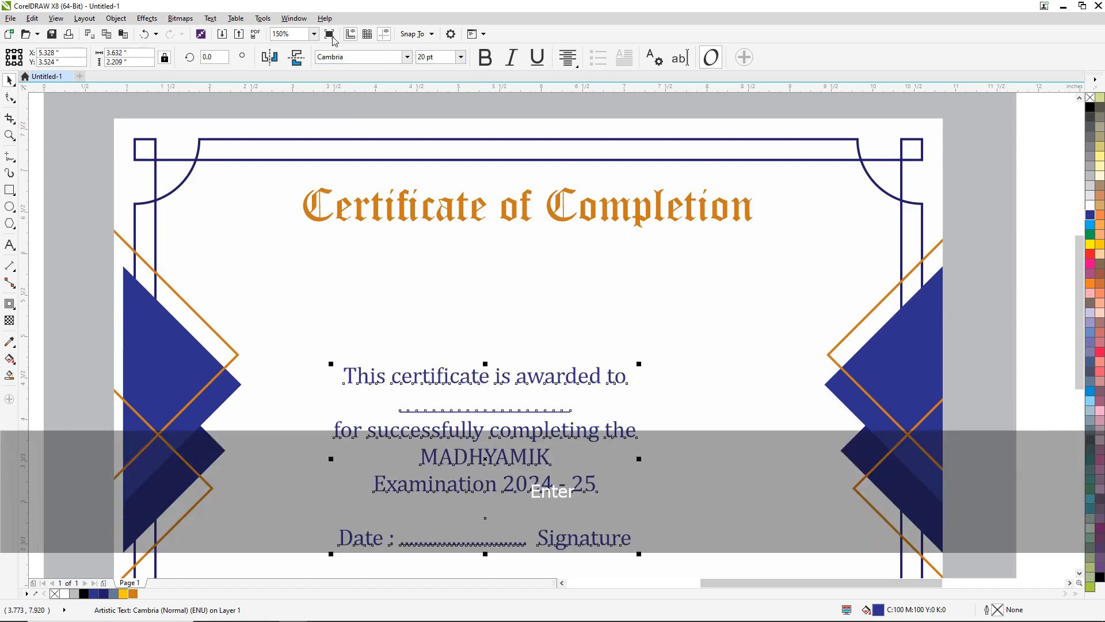